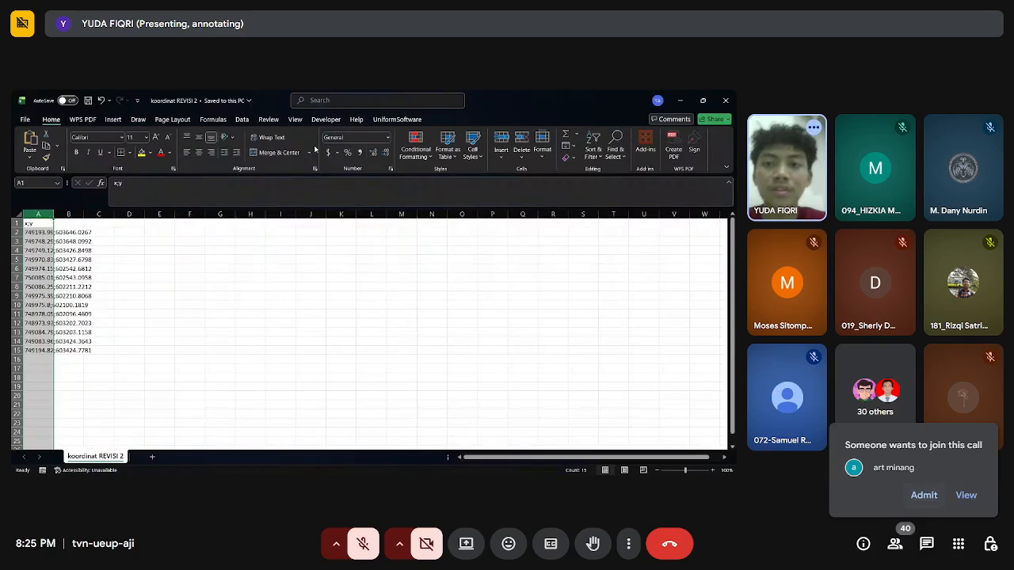
# Admit the two people waiting to join the meeting and check the participant list.
pyautogui.click(924, 495)
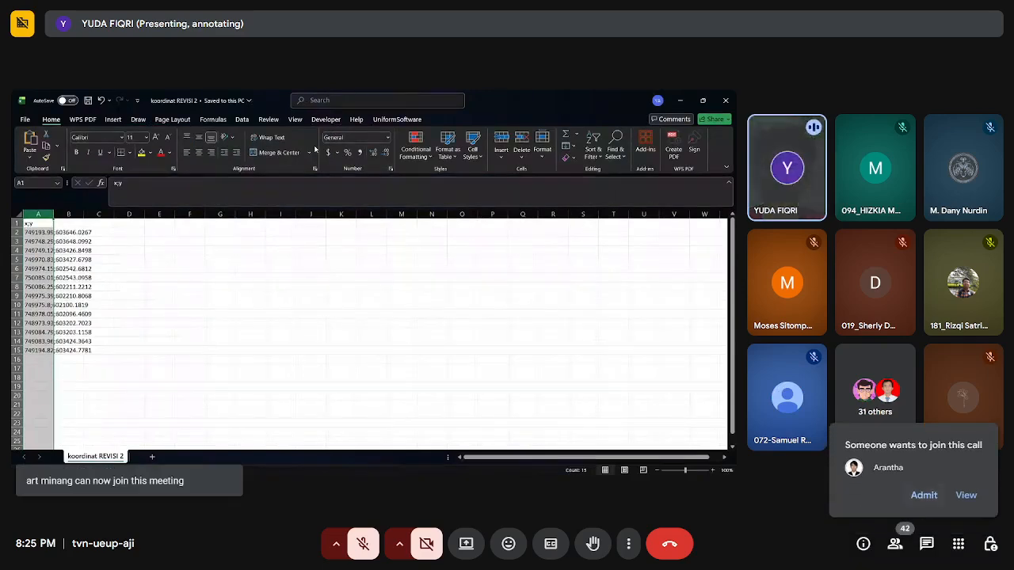
pyautogui.click(923, 495)
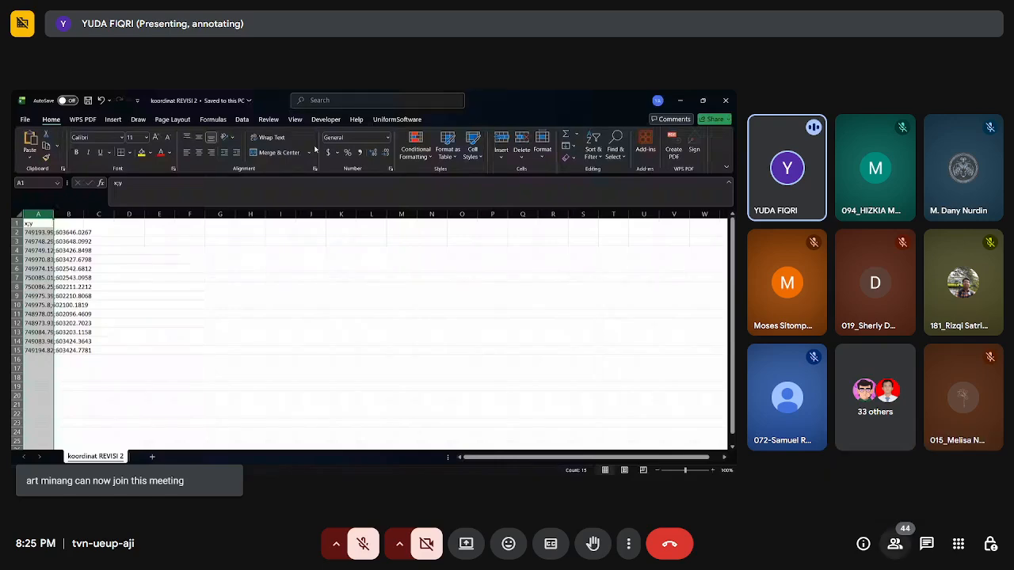
pyautogui.click(895, 544)
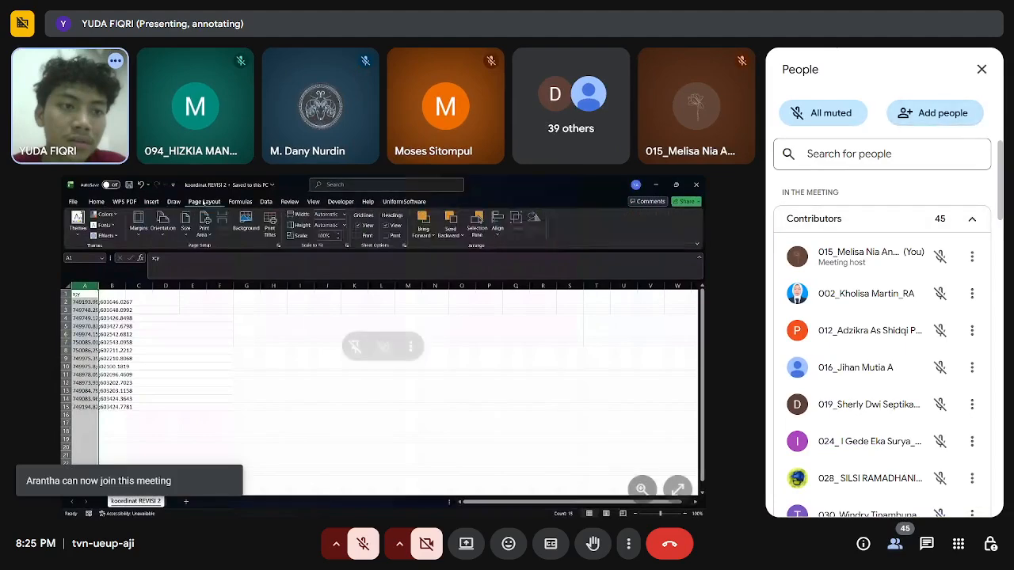
pyautogui.click(102, 204)
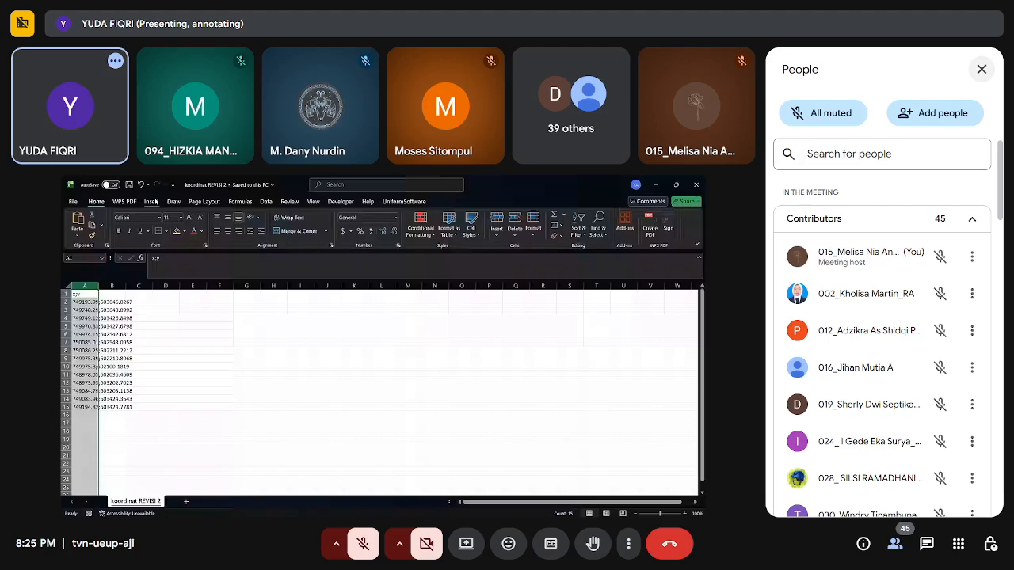
pyautogui.click(981, 69)
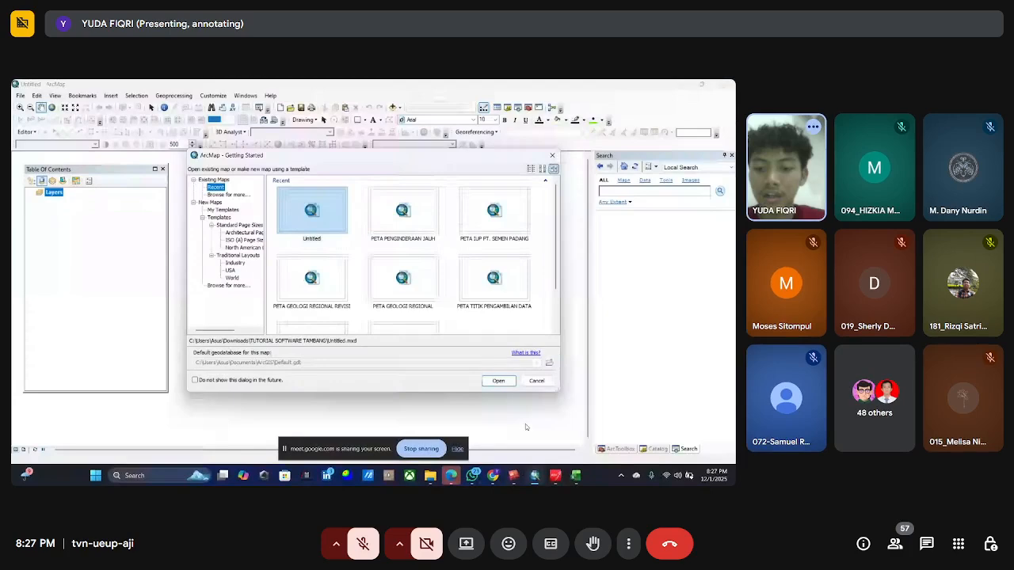
pyautogui.moveTo(558, 478)
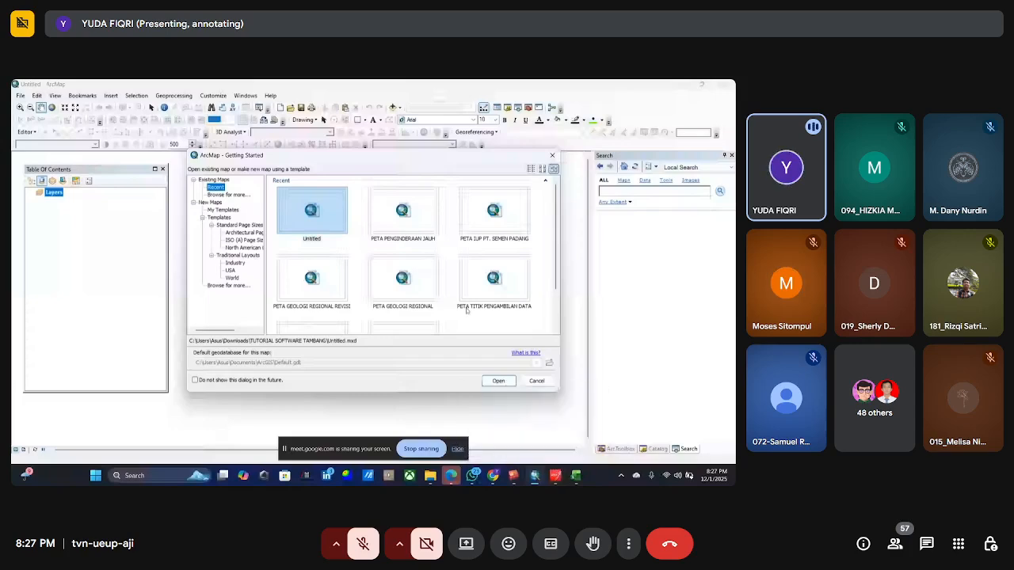
pyautogui.moveTo(495, 477)
pyautogui.click(475, 439)
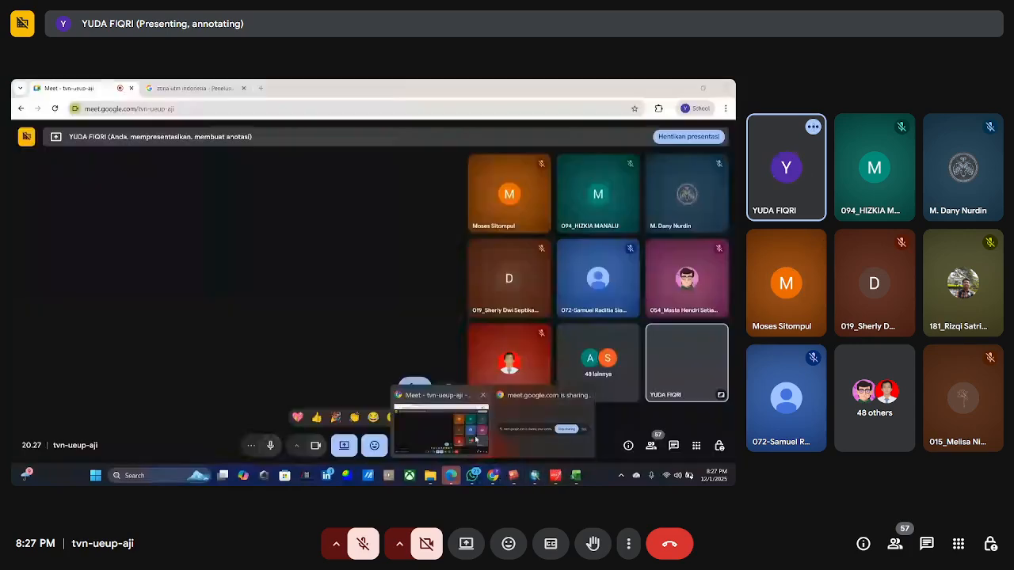
pyautogui.click(475, 440)
pyautogui.moveTo(525, 479)
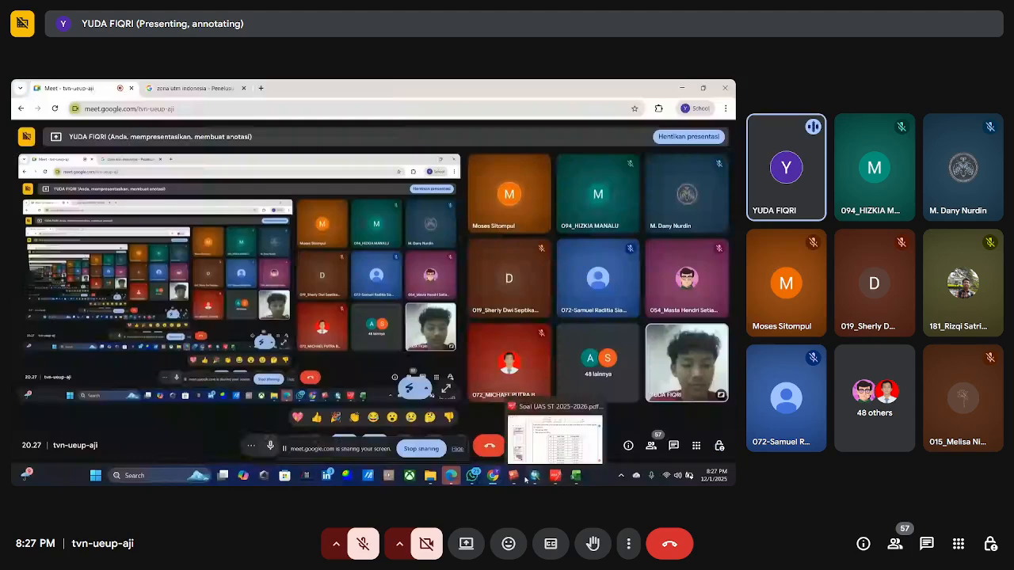
pyautogui.click(534, 477)
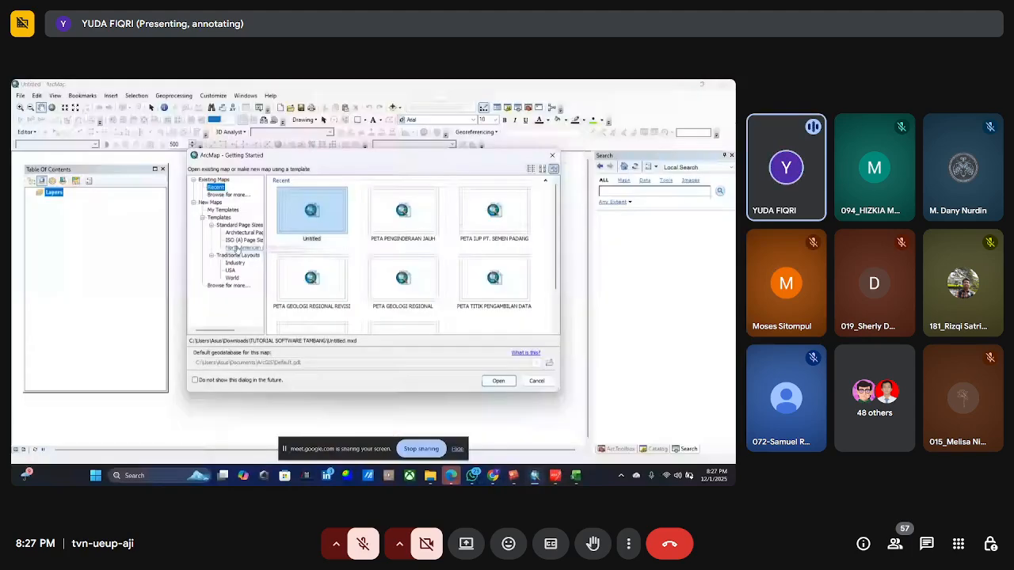
# Create a new map from the ISO A3 Landscape template in the ISO (A) Page Sizes group.
pyautogui.click(241, 240)
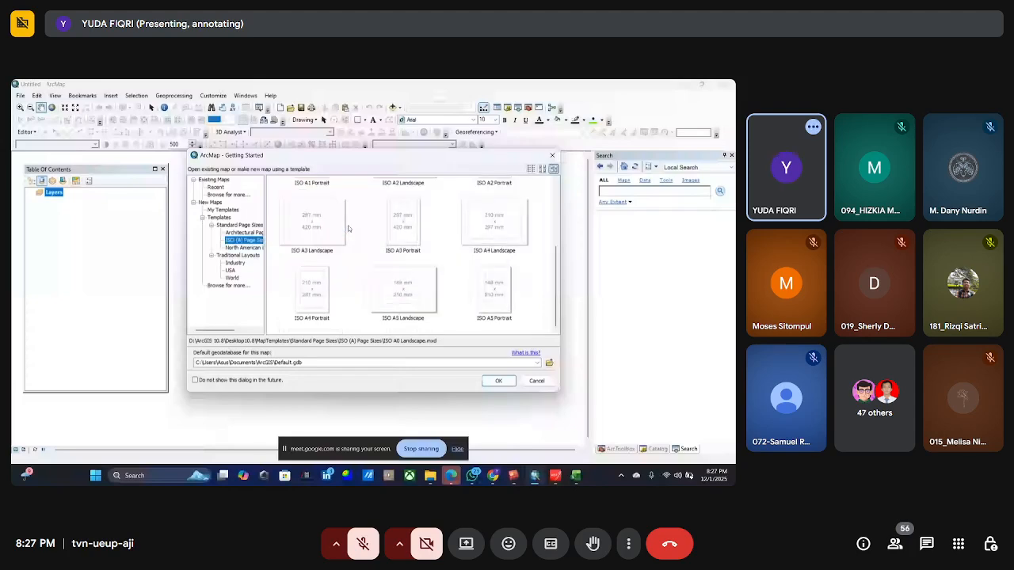
pyautogui.scroll(-1, 348, 229)
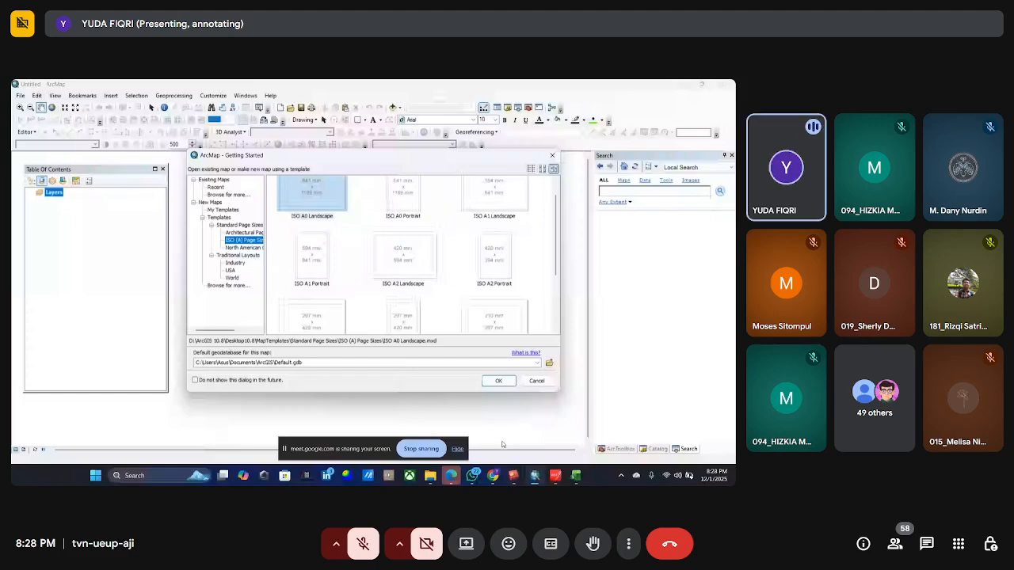
pyautogui.scroll(1, 401, 273)
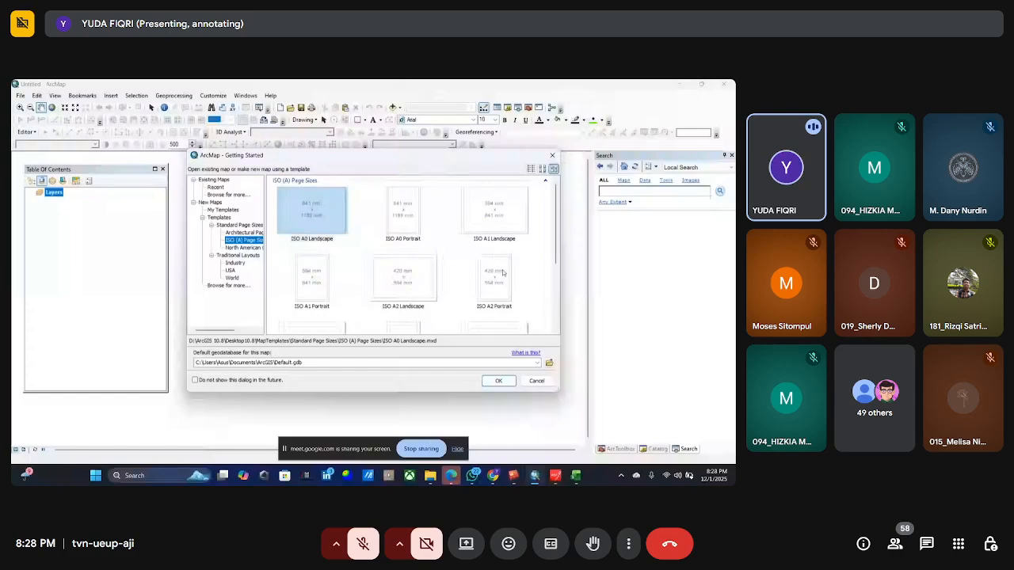
pyautogui.scroll(-3, 497, 293)
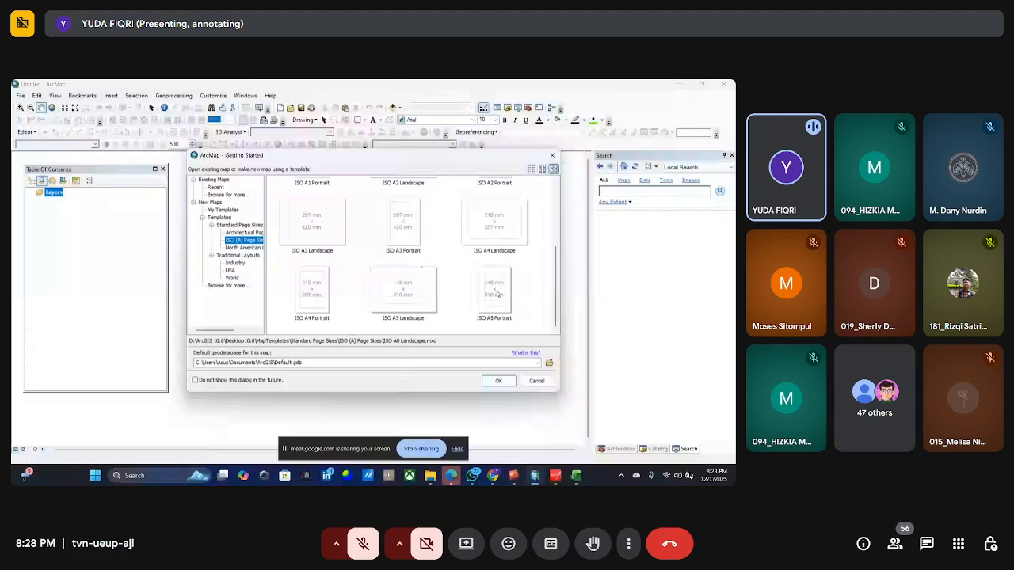
pyautogui.click(329, 250)
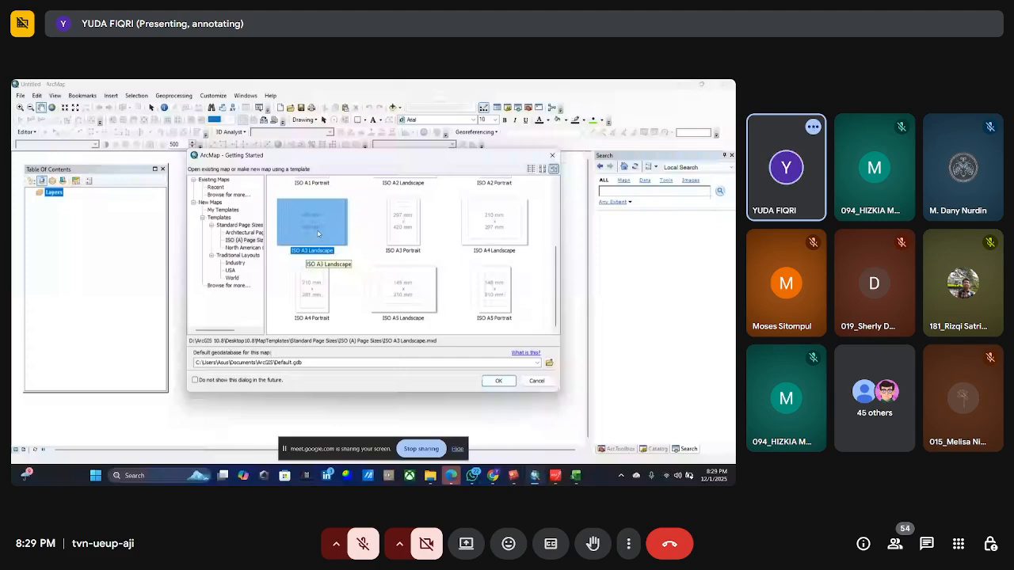
pyautogui.click(496, 381)
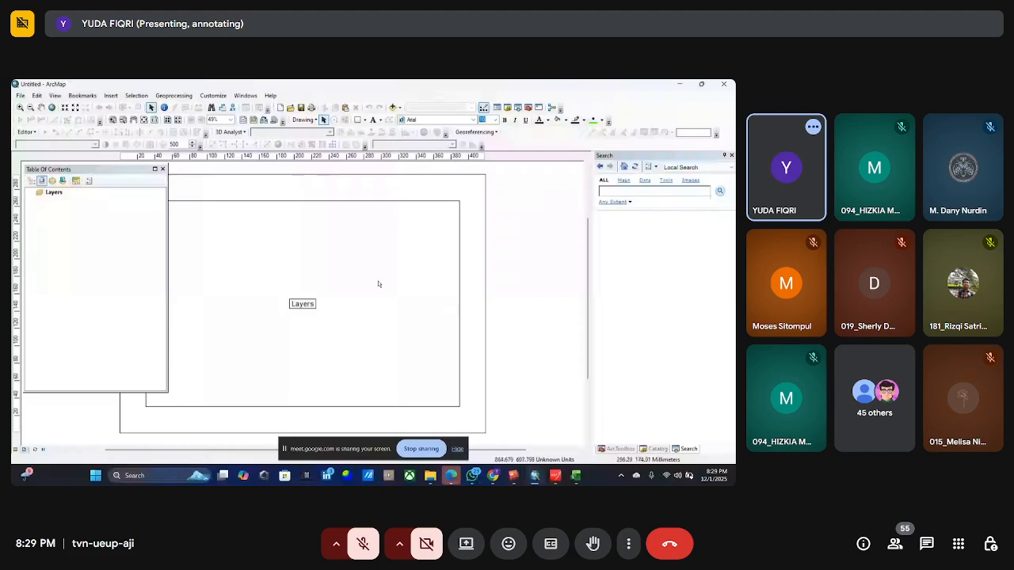
# Hide the screen-sharing notice and bring the whole A3 page into view in the layout.
pyautogui.scroll(-1, 373, 273)
pyautogui.scroll(1, 372, 281)
pyautogui.scroll(1, 372, 281)
pyautogui.scroll(-1, 176, 254)
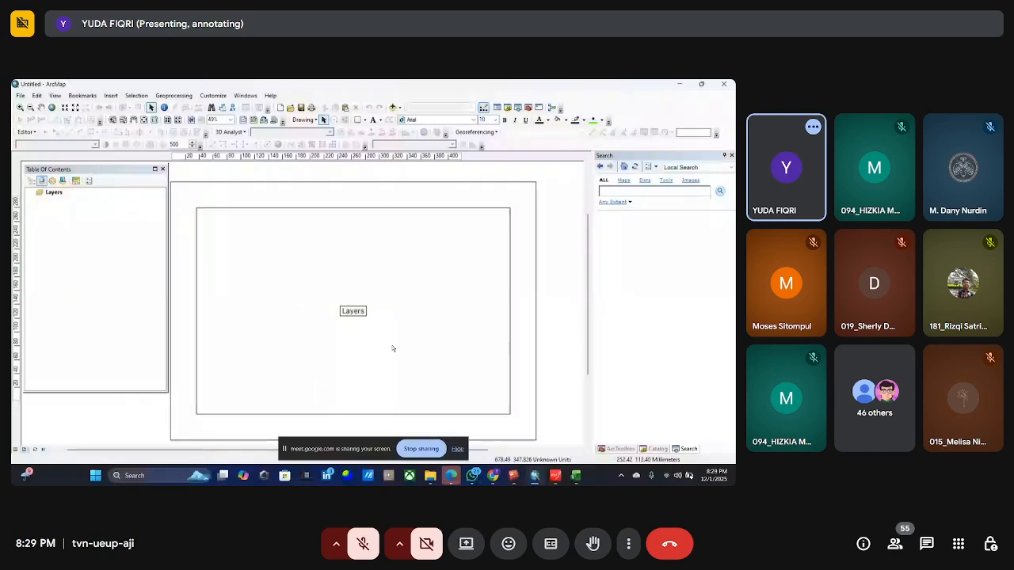
pyautogui.click(457, 449)
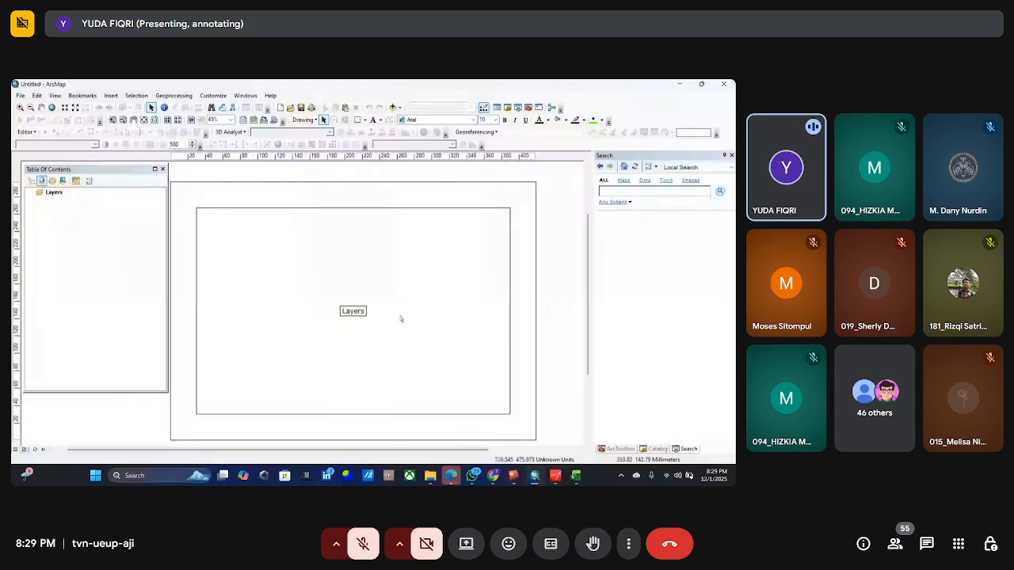
pyautogui.scroll(-1, 307, 294)
pyautogui.scroll(1, 354, 273)
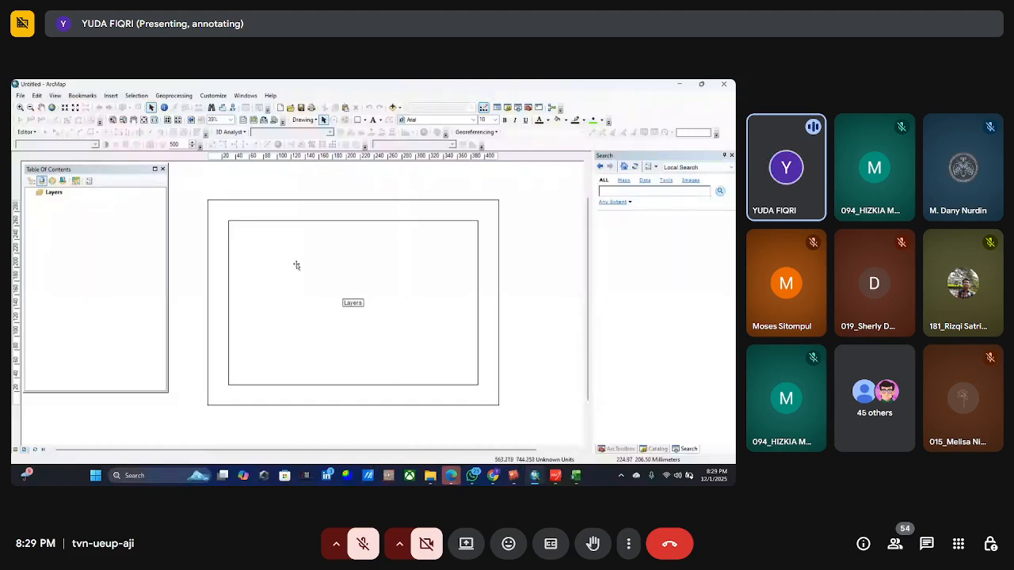
pyautogui.rightClick(363, 263)
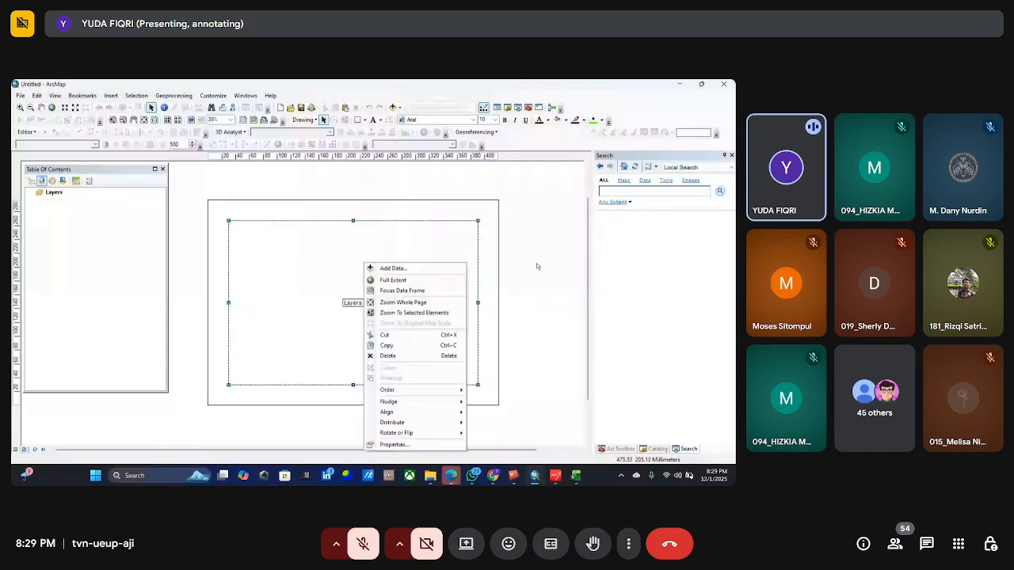
pyautogui.click(511, 274)
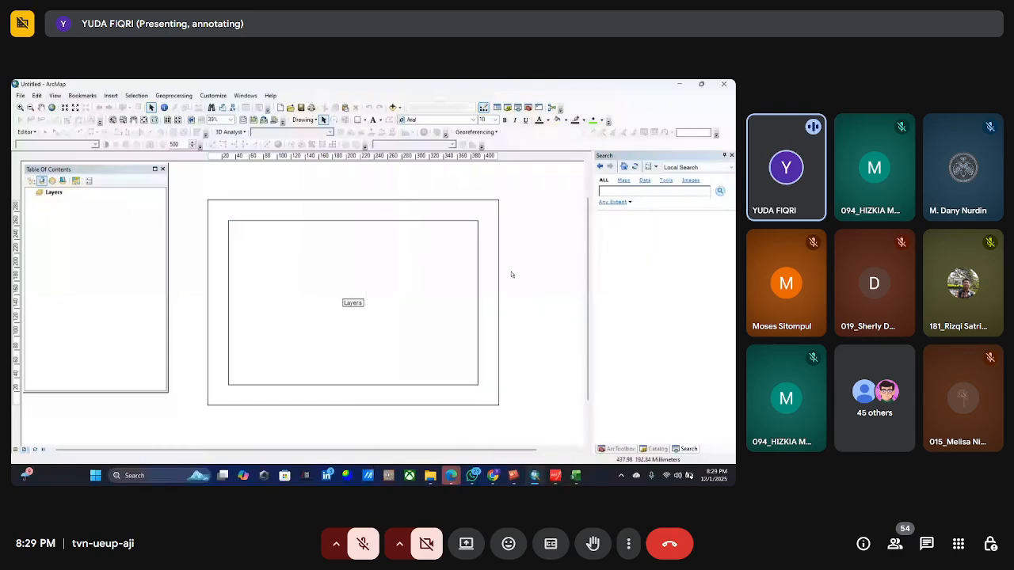
pyautogui.click(422, 285)
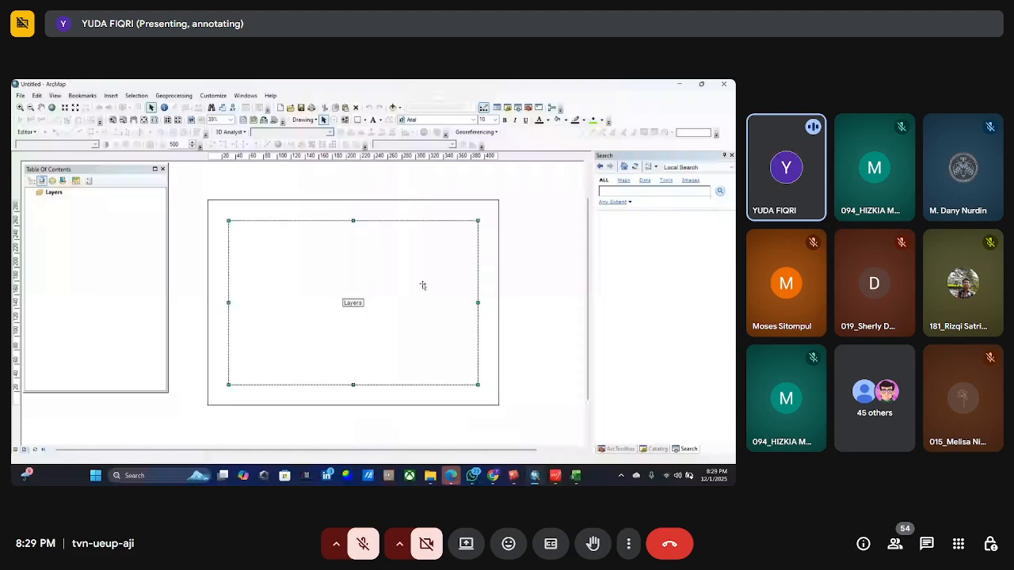
pyautogui.rightClick(404, 281)
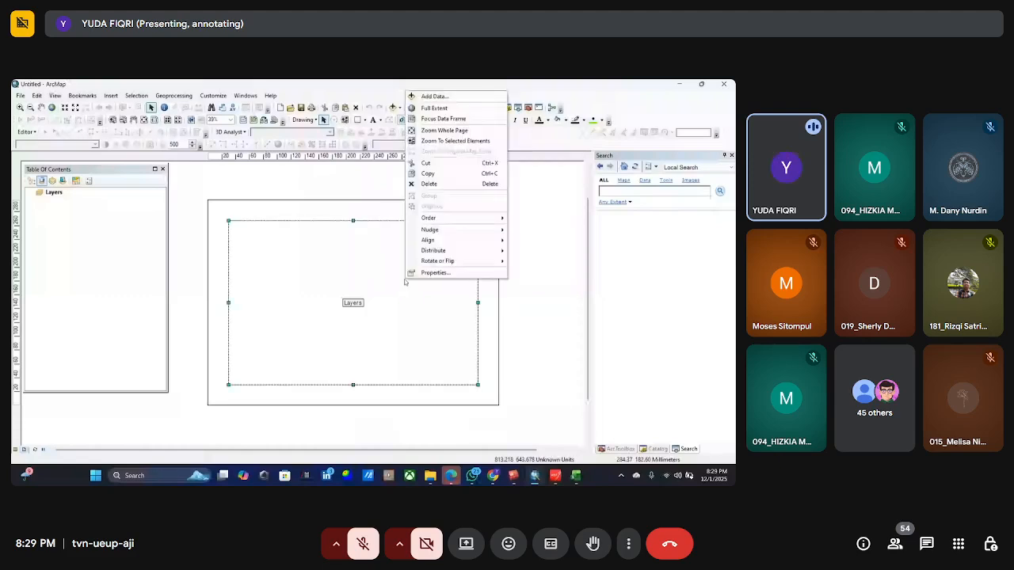
pyautogui.click(417, 276)
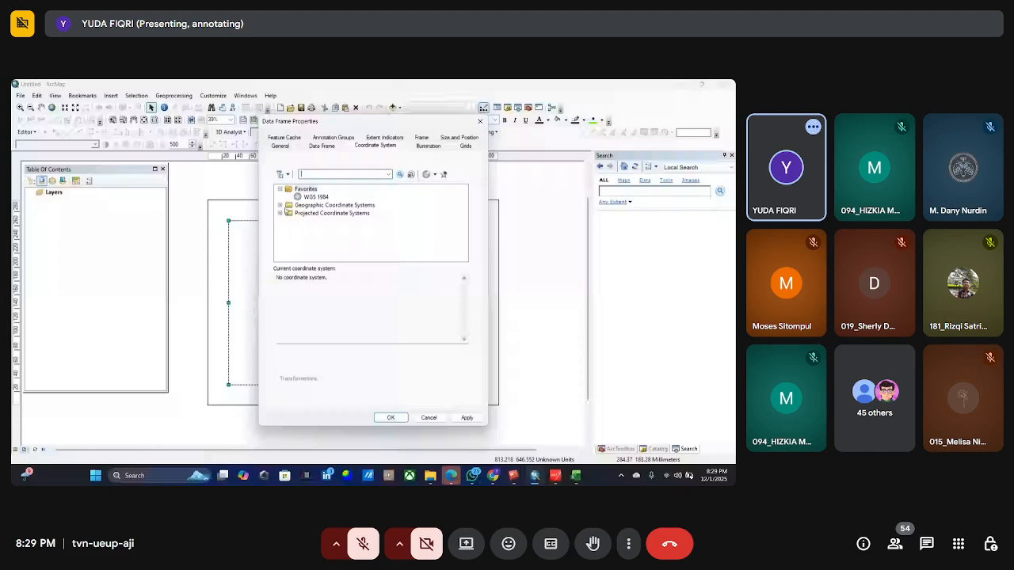
pyautogui.click(280, 205)
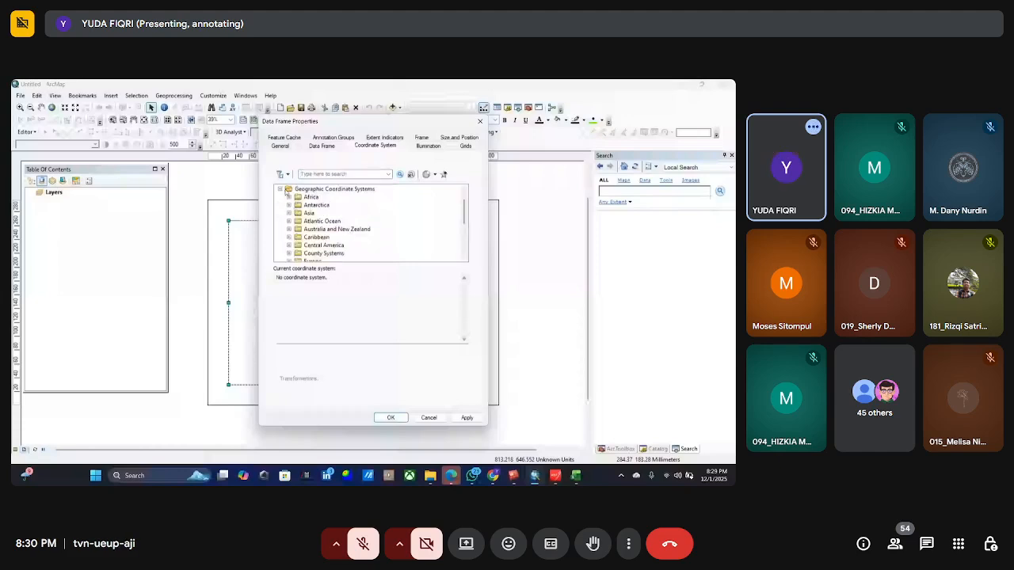
pyautogui.click(280, 188)
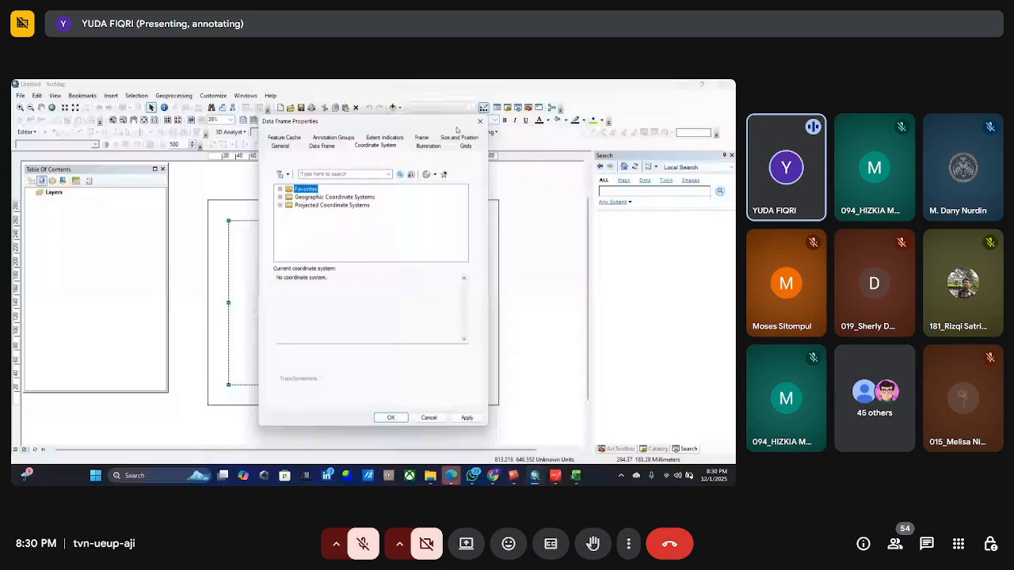
pyautogui.click(479, 121)
# Open the properties of the Layers data frame and look through the World group of geographic coordinate systems.
pyautogui.doubleClick(344, 275)
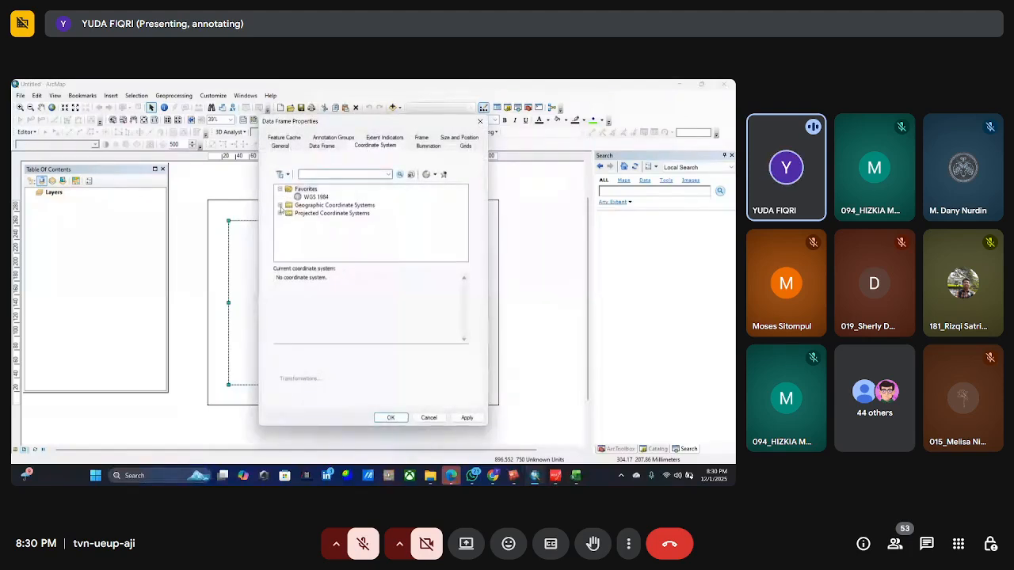
pyautogui.click(280, 209)
pyautogui.scroll(-2, 295, 213)
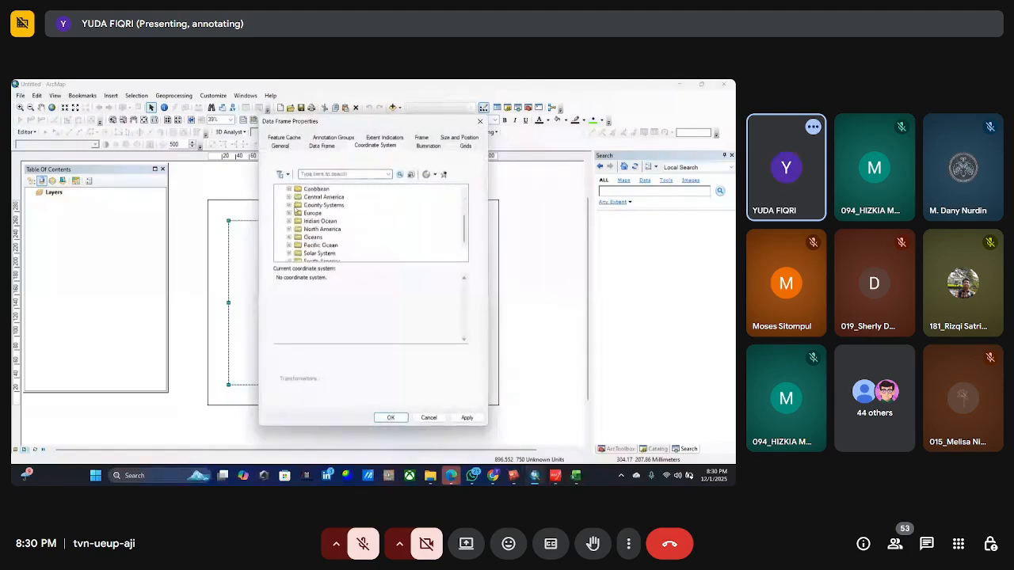
pyautogui.scroll(-2, 299, 211)
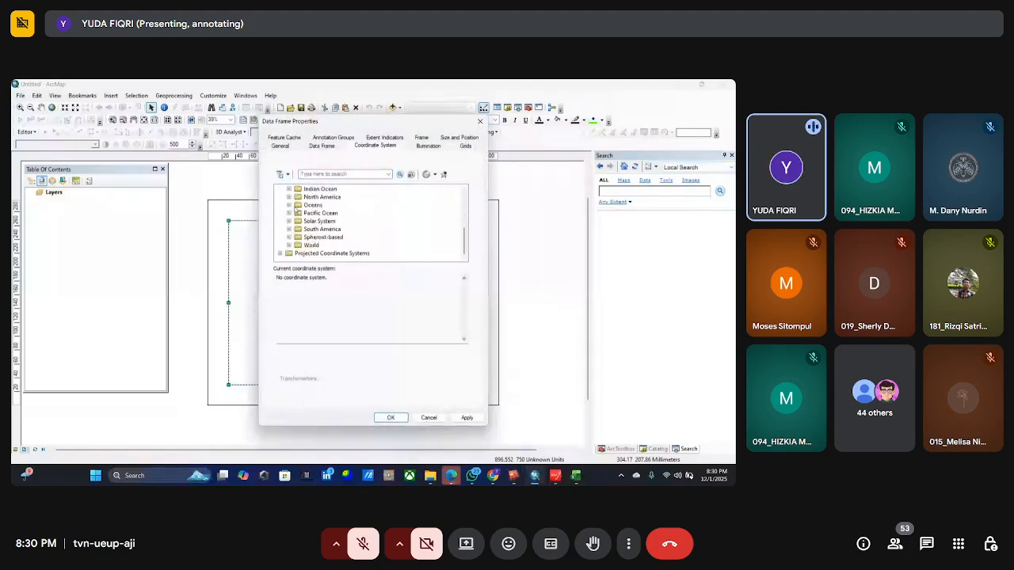
pyautogui.click(288, 246)
pyautogui.scroll(2, 288, 248)
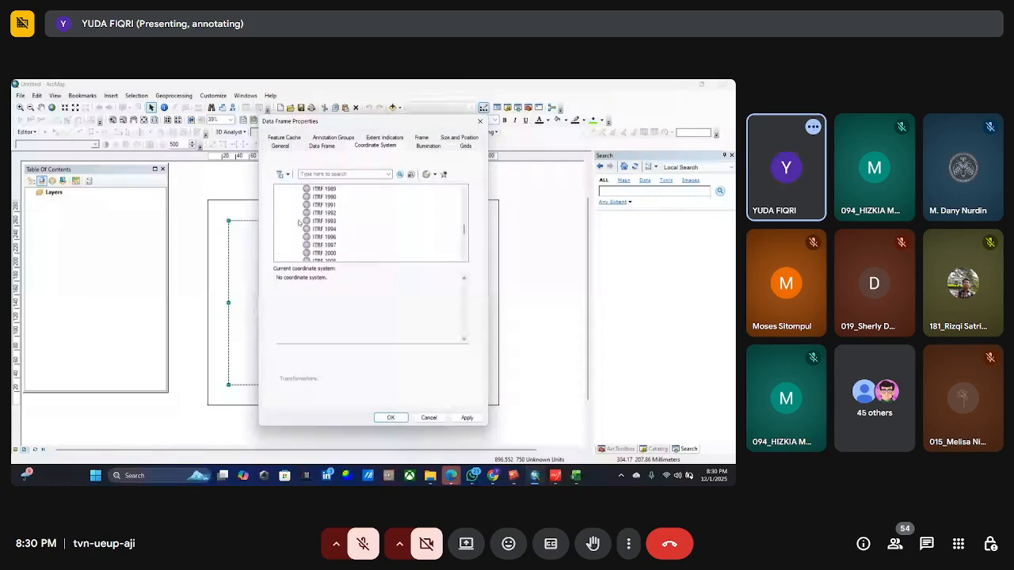
pyautogui.click(288, 246)
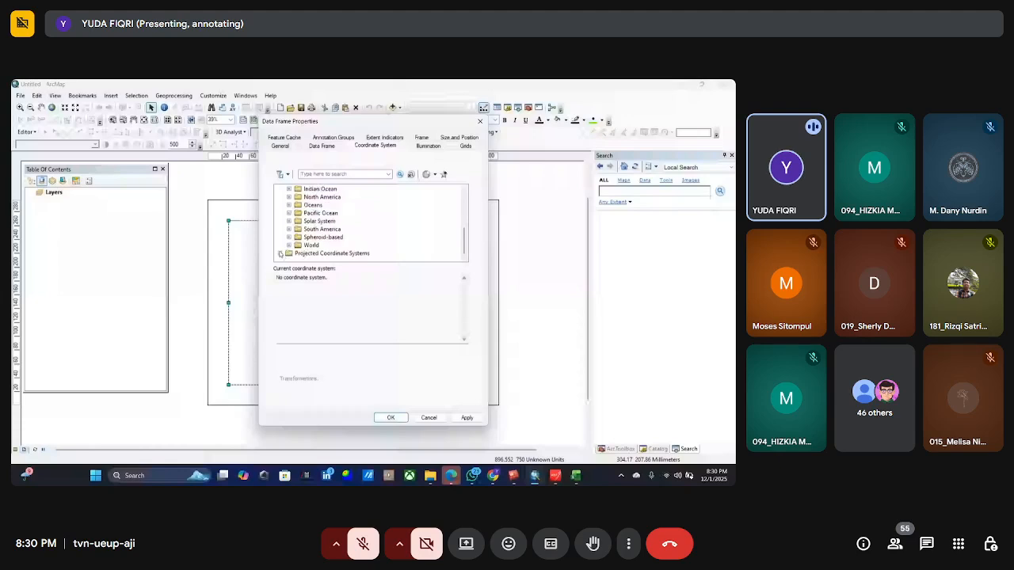
# Assign a WGS 1984 UTM zone from the Northern Hemisphere group of projected coordinate systems to the data frame.
pyautogui.click(280, 253)
pyautogui.scroll(-2, 297, 229)
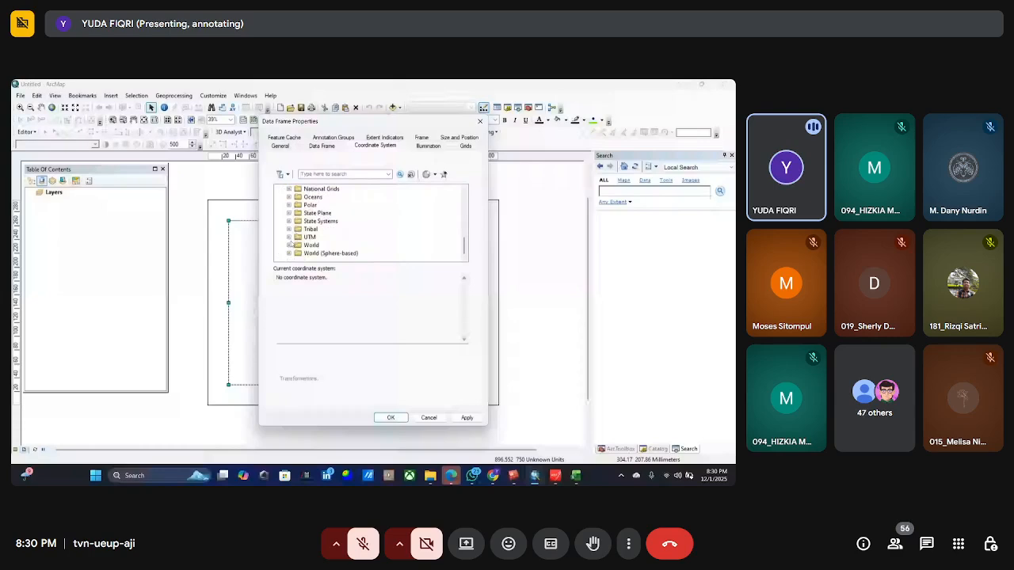
pyautogui.click(289, 237)
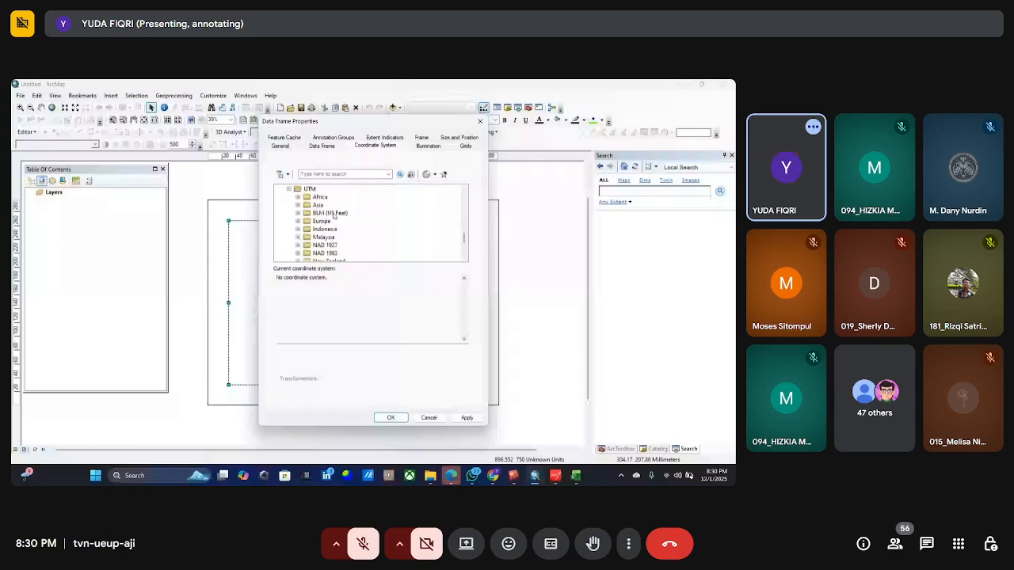
pyautogui.scroll(-3, 334, 216)
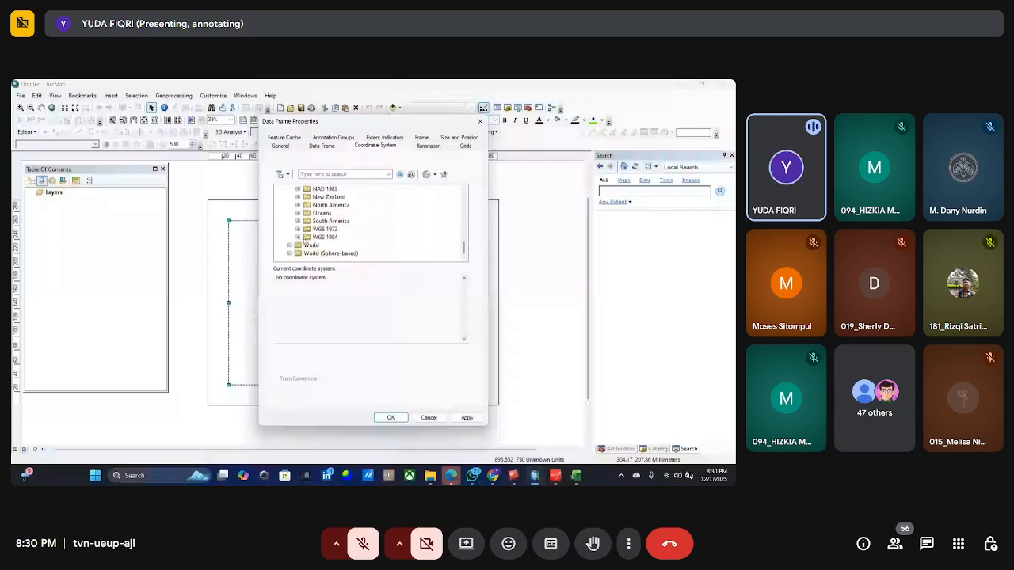
pyautogui.click(297, 237)
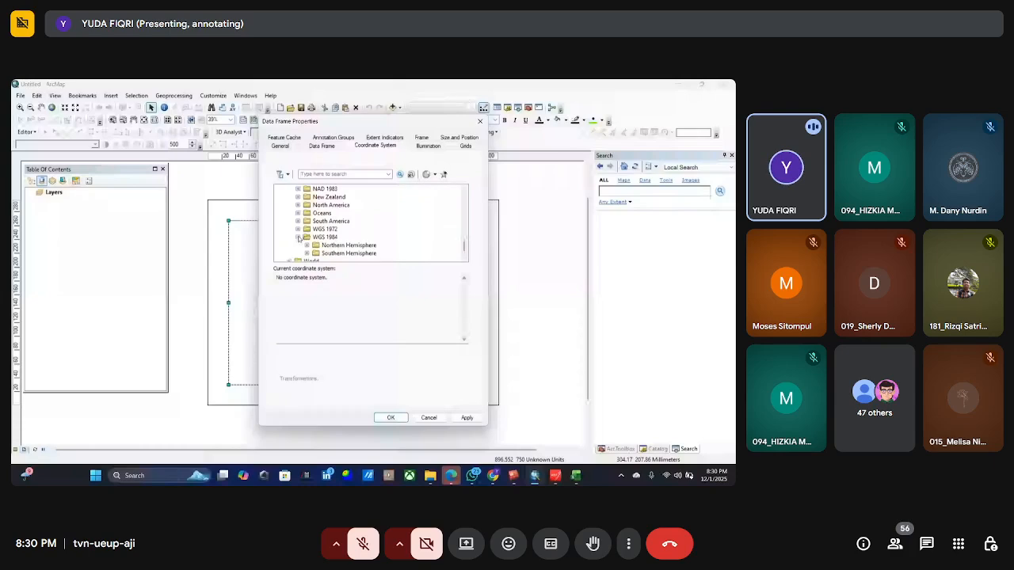
pyautogui.scroll(-1, 342, 226)
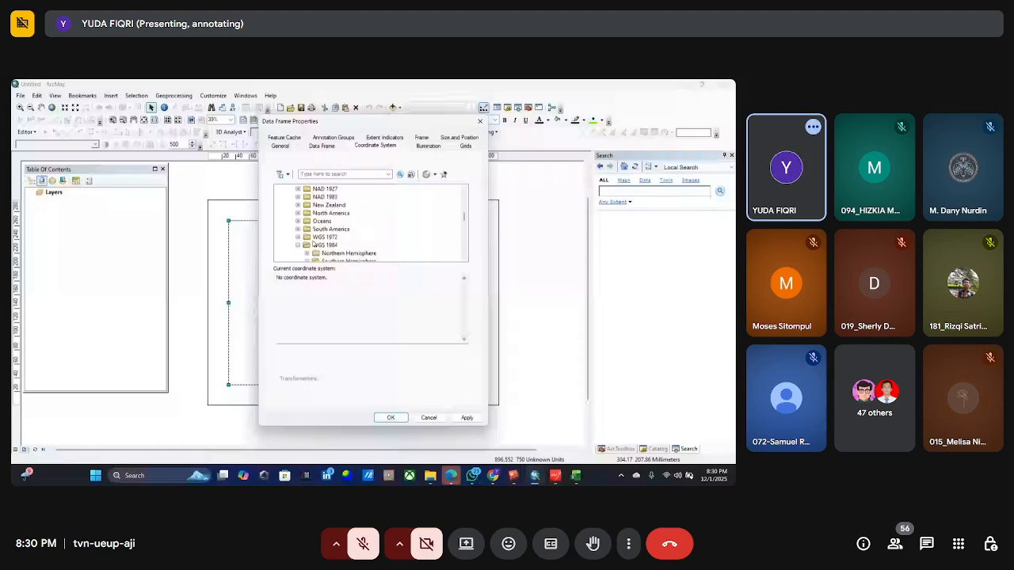
pyautogui.scroll(-1, 313, 245)
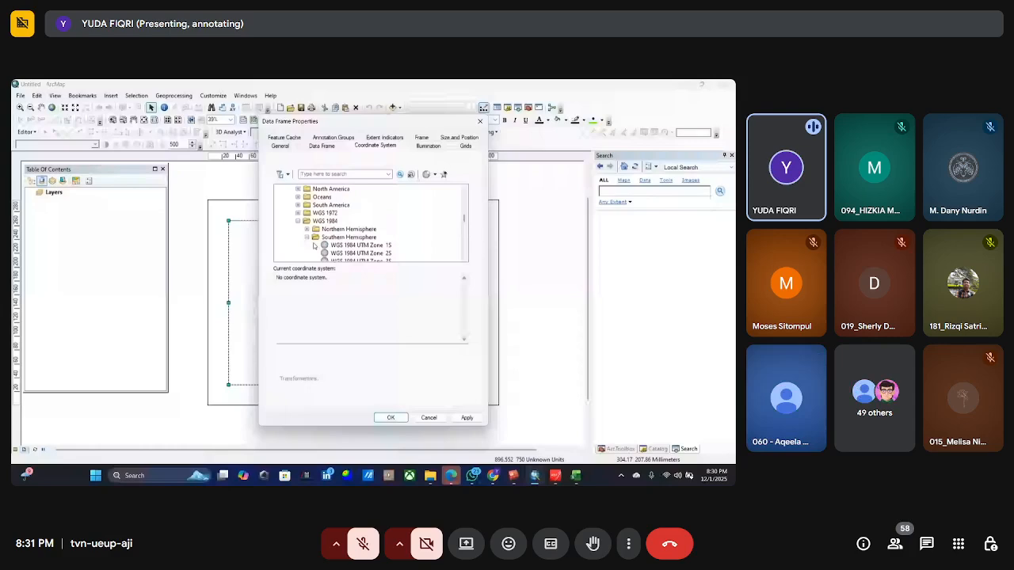
pyautogui.click(308, 229)
pyautogui.scroll(-14, 378, 244)
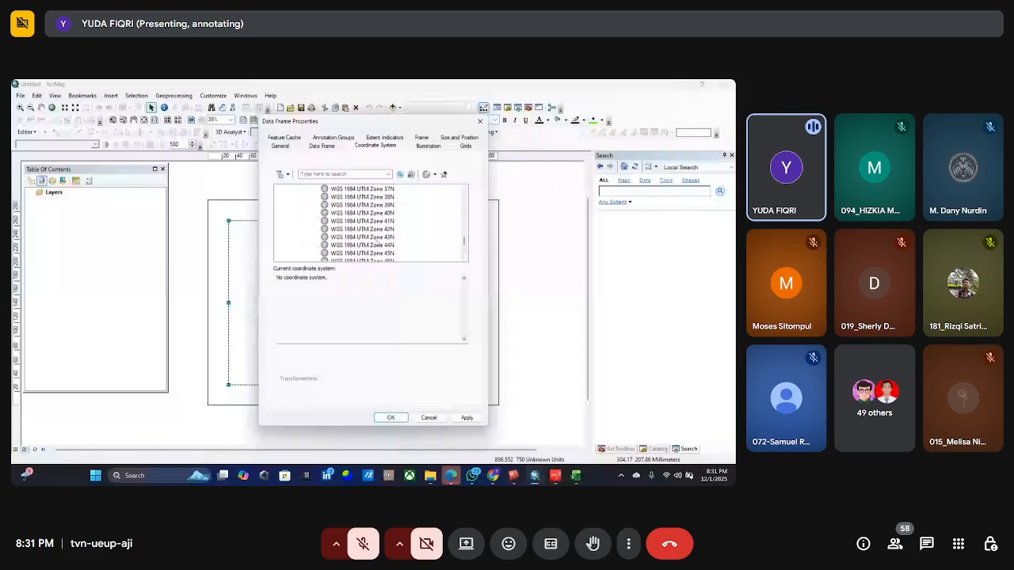
pyautogui.click(390, 417)
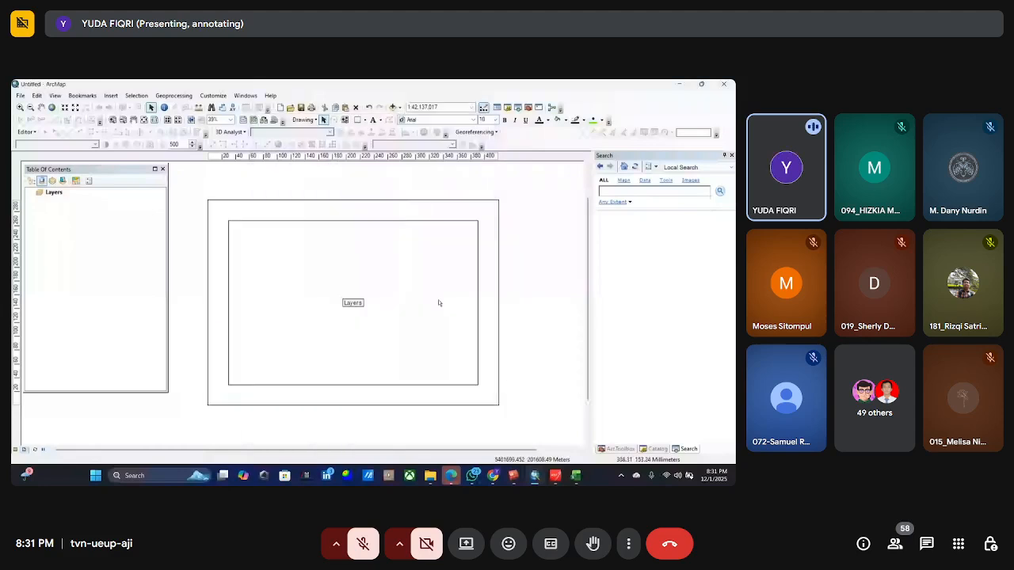
# Resize the Layers data frame to reach close to the page's top, bottom and left edges, leaving an empty strip along the right edge.
pyautogui.click(407, 269)
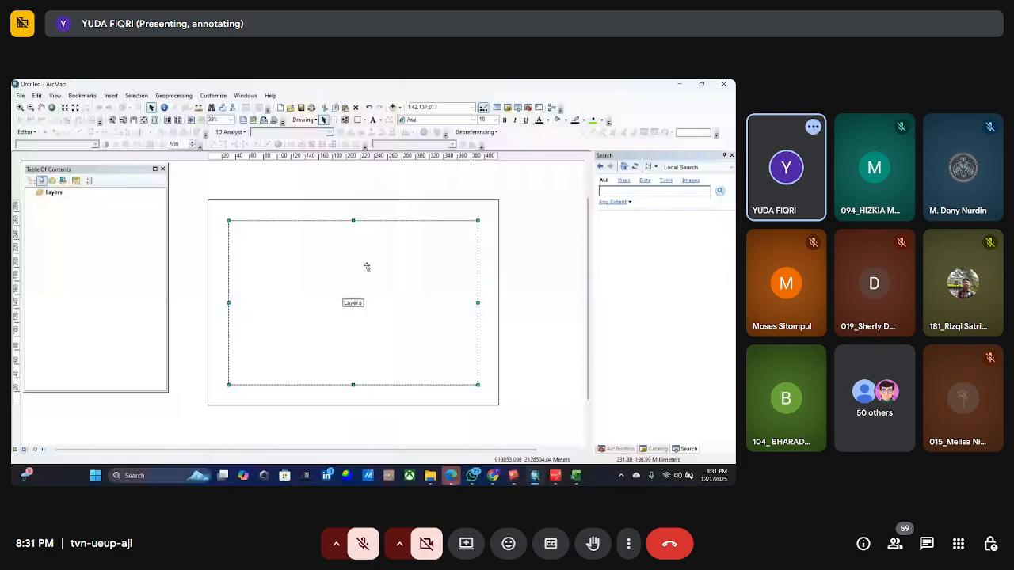
pyautogui.moveTo(353, 221); pyautogui.dragTo(353, 215)
pyautogui.moveTo(353, 385); pyautogui.dragTo(353, 392)
pyautogui.moveTo(228, 303); pyautogui.dragTo(223, 303)
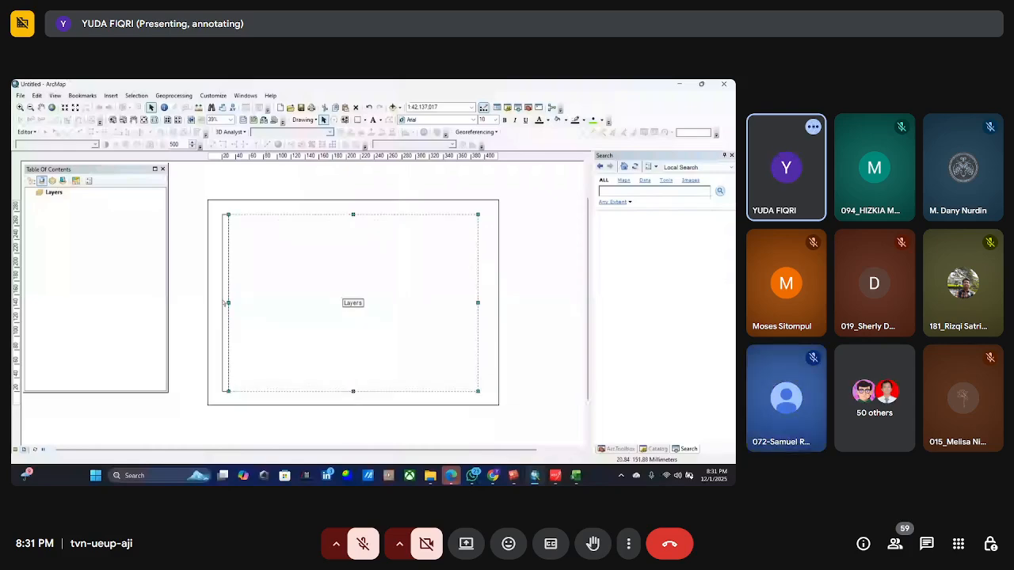
pyautogui.moveTo(225, 302); pyautogui.dragTo(219, 302)
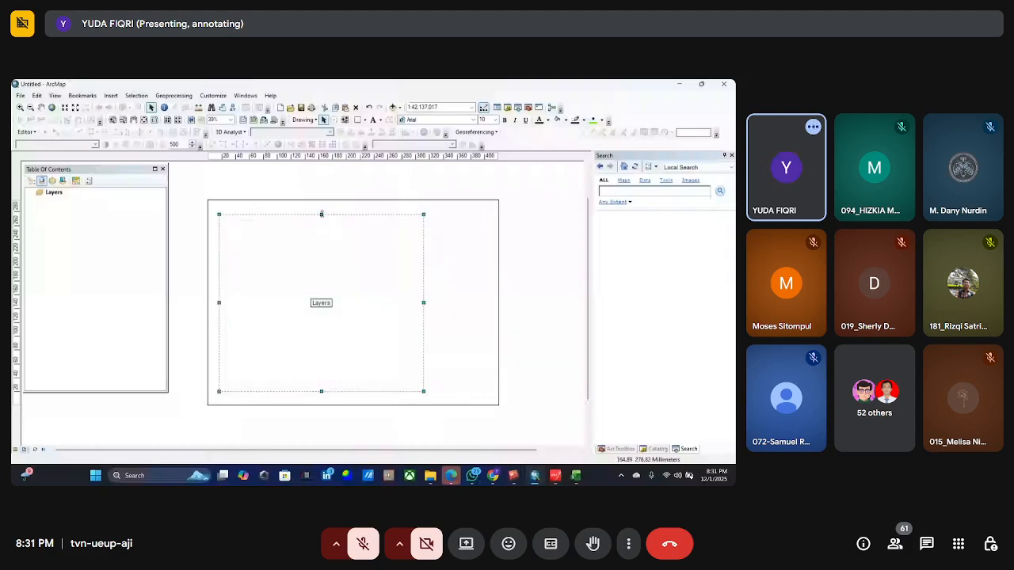
pyautogui.moveTo(322, 214); pyautogui.dragTo(321, 211)
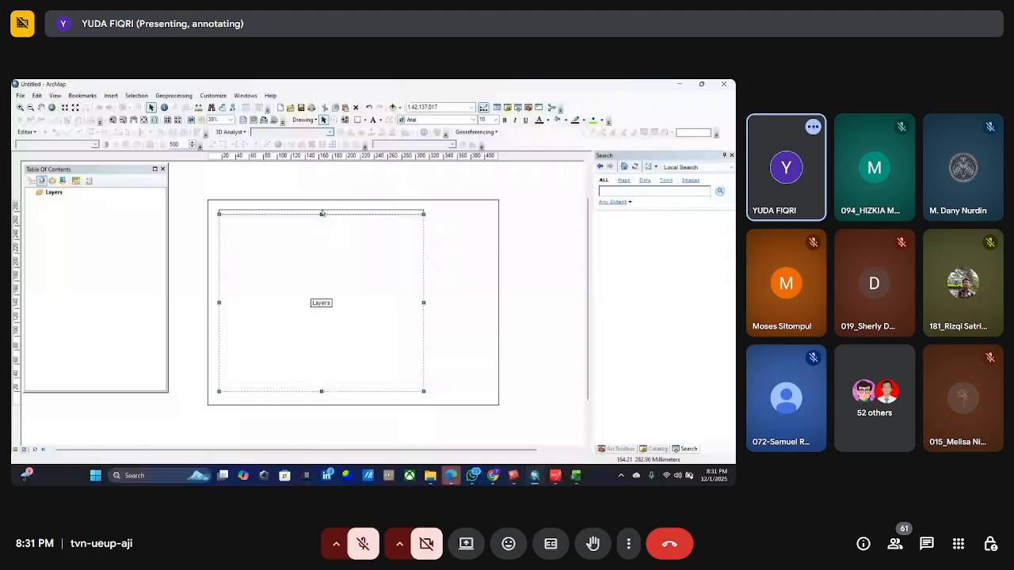
pyautogui.moveTo(321, 214); pyautogui.dragTo(322, 210)
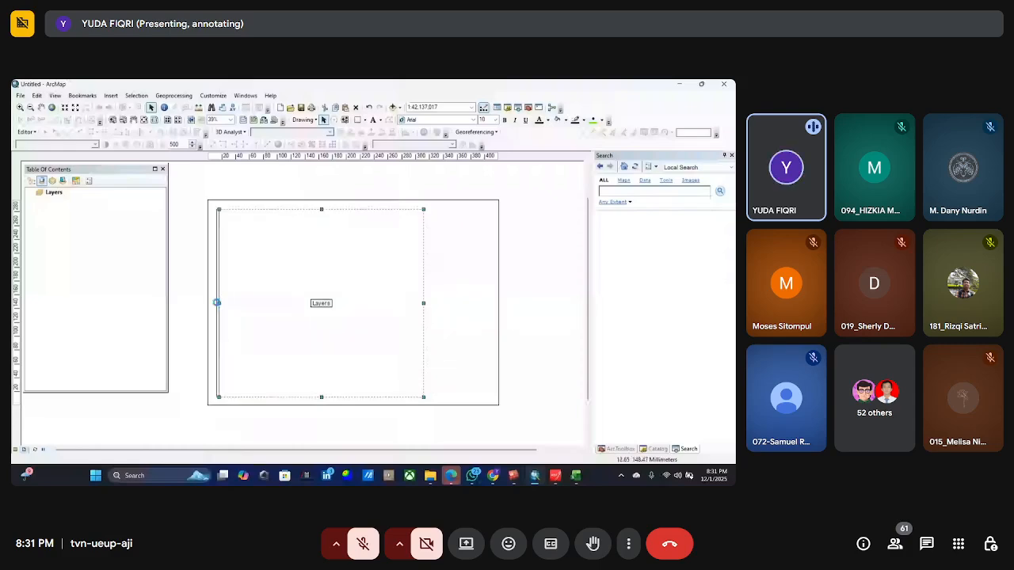
# Draw a border rectangle about 416 by 290 mm around the whole page and stretch its upper edge closer to the page edge.
pyautogui.click(357, 120)
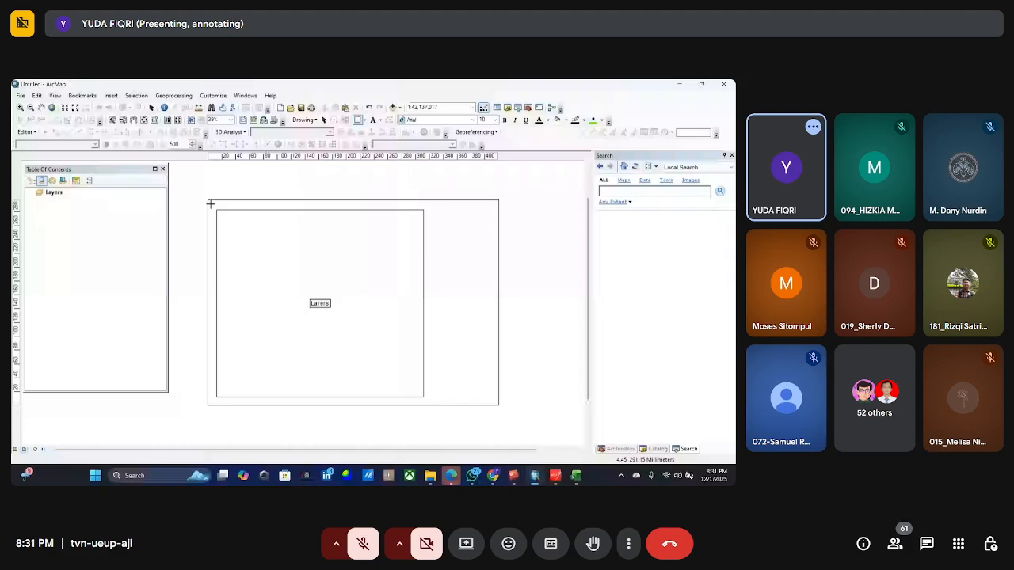
pyautogui.moveTo(209, 203)
pyautogui.mouseDown()
pyautogui.moveTo(346, 323)
pyautogui.moveTo(496, 404)
pyautogui.mouseUp()
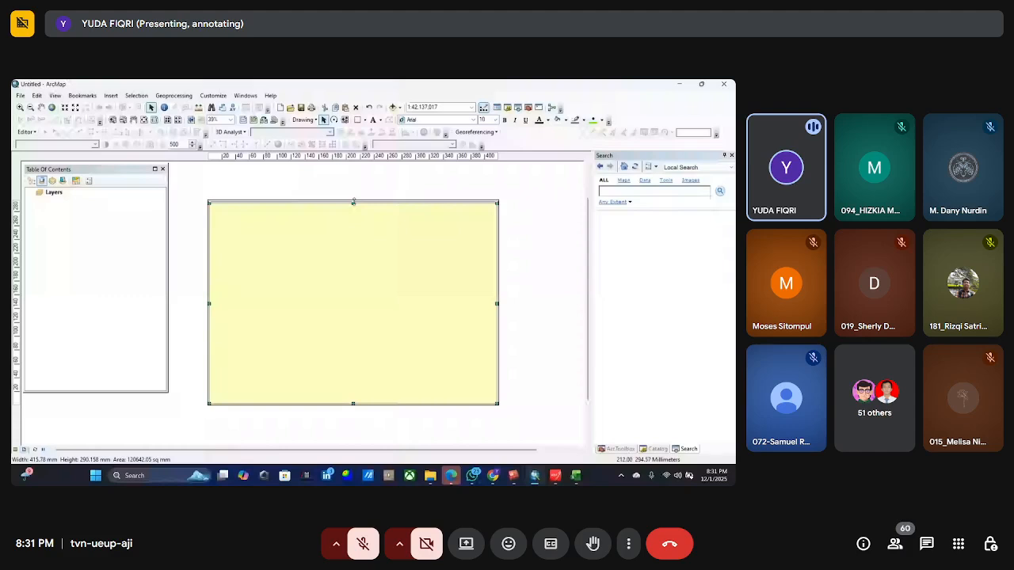
pyautogui.moveTo(354, 202); pyautogui.dragTo(354, 201)
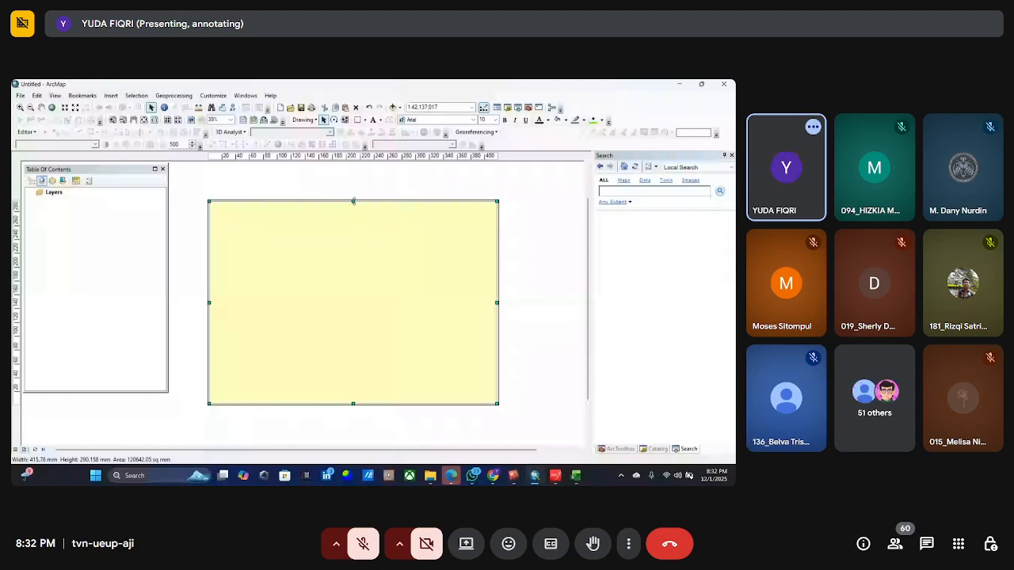
# Set the border rectangle's fill to No Color and its outline color to black.
pyautogui.rightClick(378, 240)
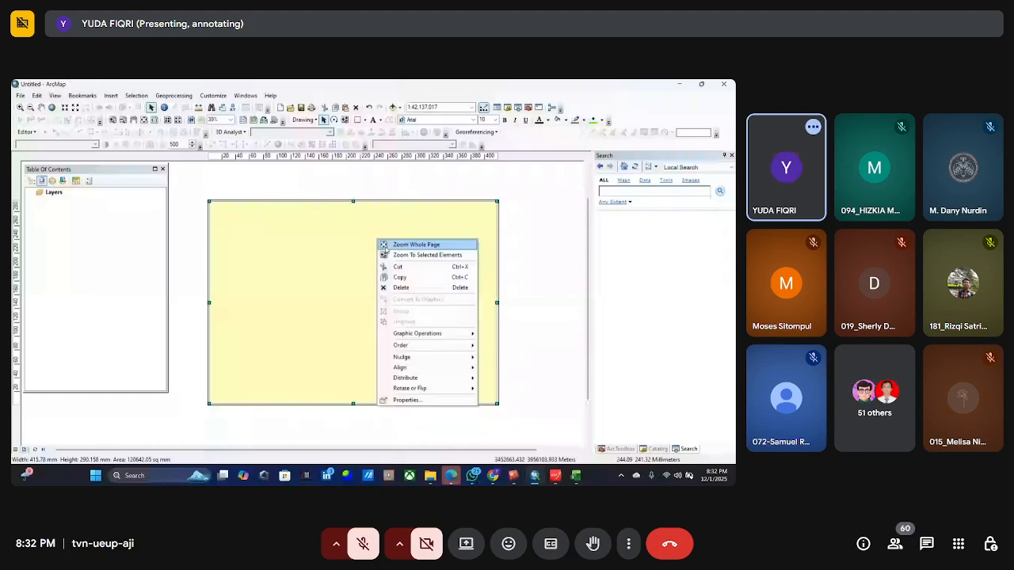
pyautogui.click(420, 290)
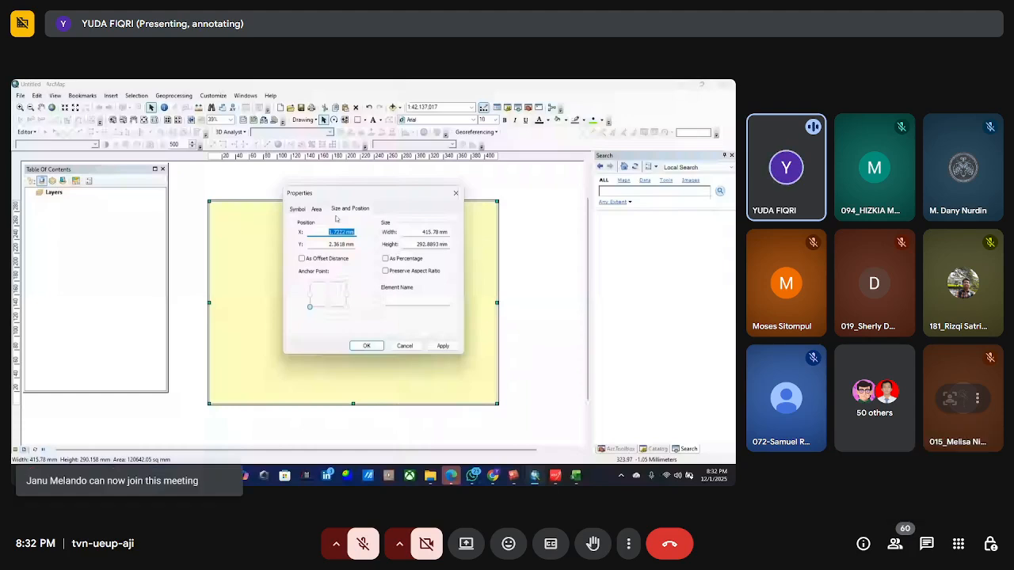
pyautogui.click(304, 208)
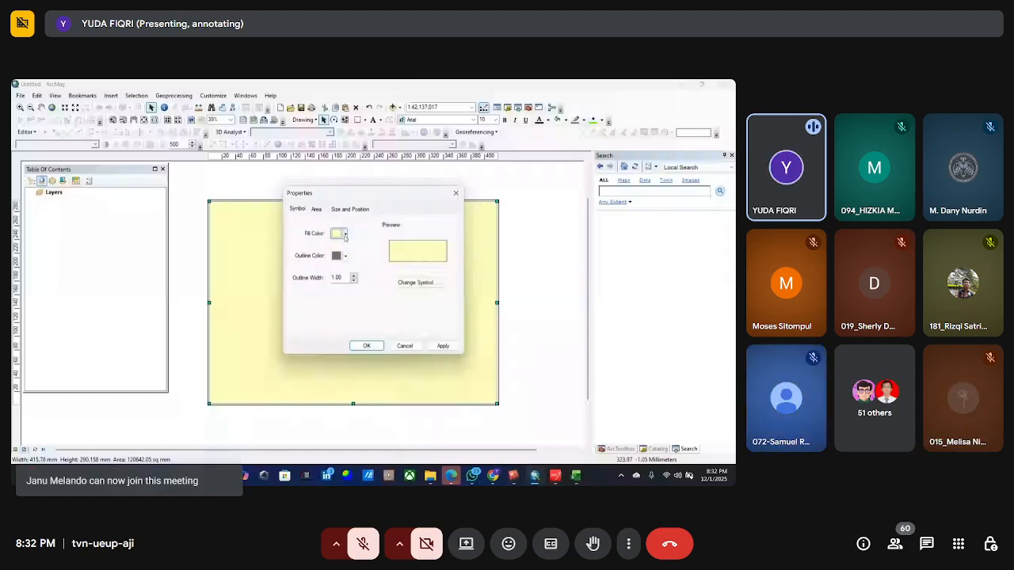
pyautogui.click(345, 235)
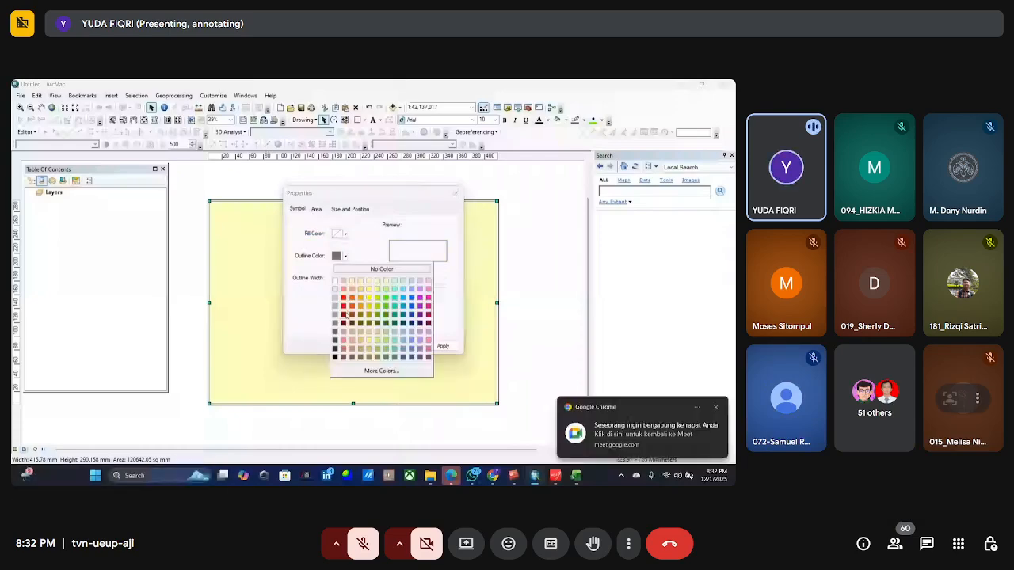
pyautogui.click(335, 358)
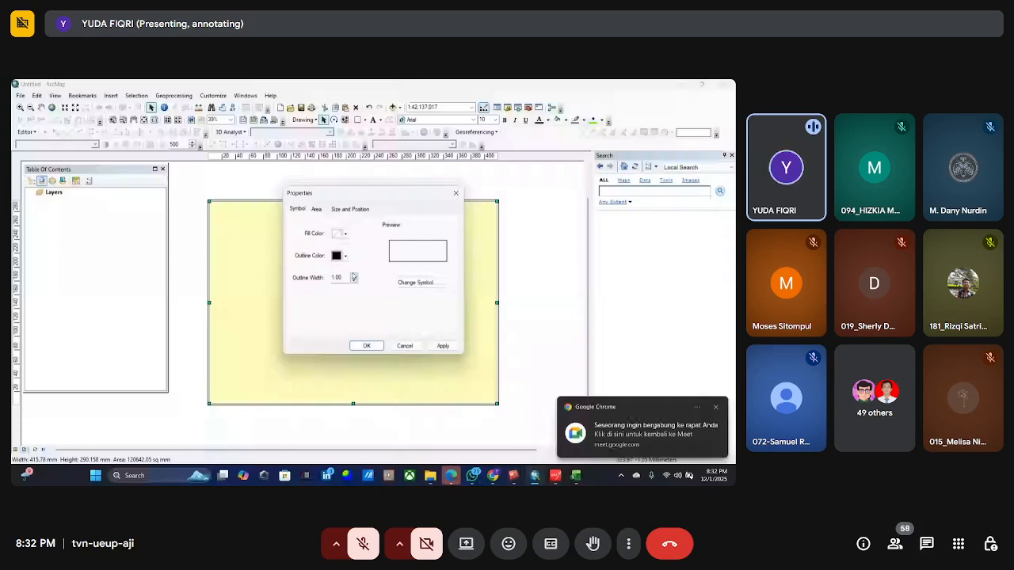
pyautogui.click(365, 346)
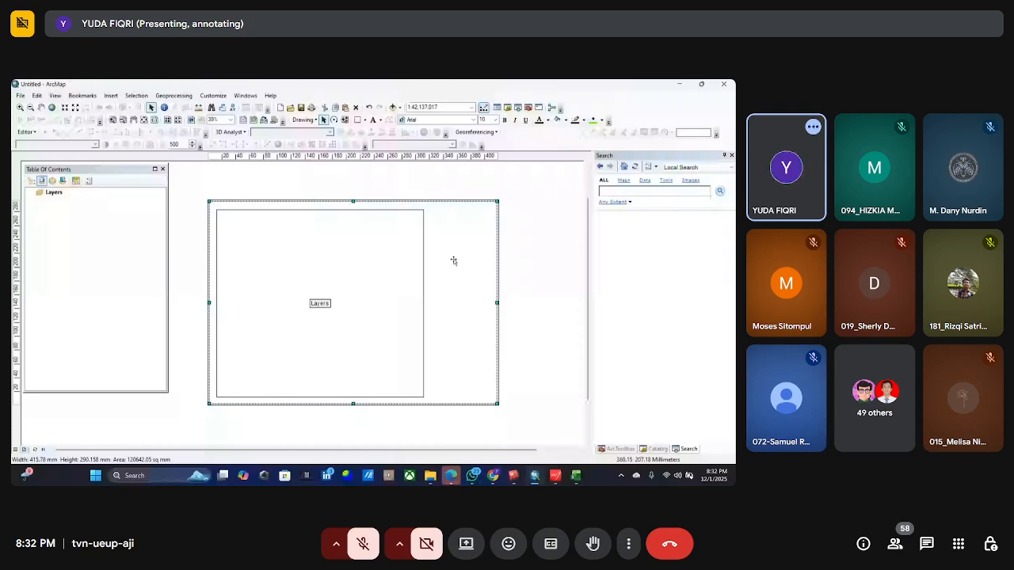
# Draw a rectangle about 94 mm wide and 281 mm high in the strip beside the data frame and remove its fill.
pyautogui.click(391, 345)
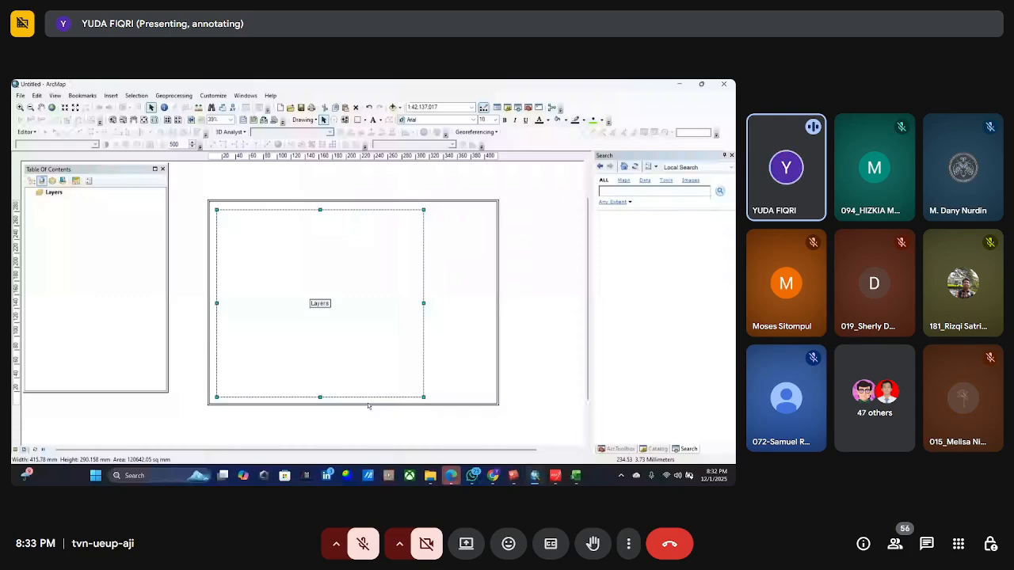
pyautogui.click(358, 120)
pyautogui.moveTo(428, 207); pyautogui.dragTo(492, 402)
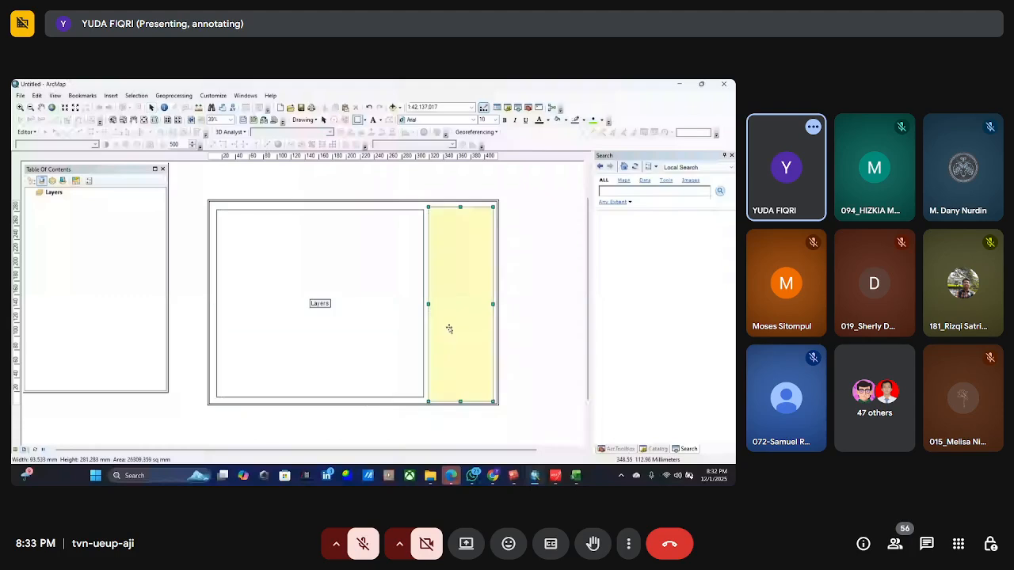
pyautogui.rightClick(449, 326)
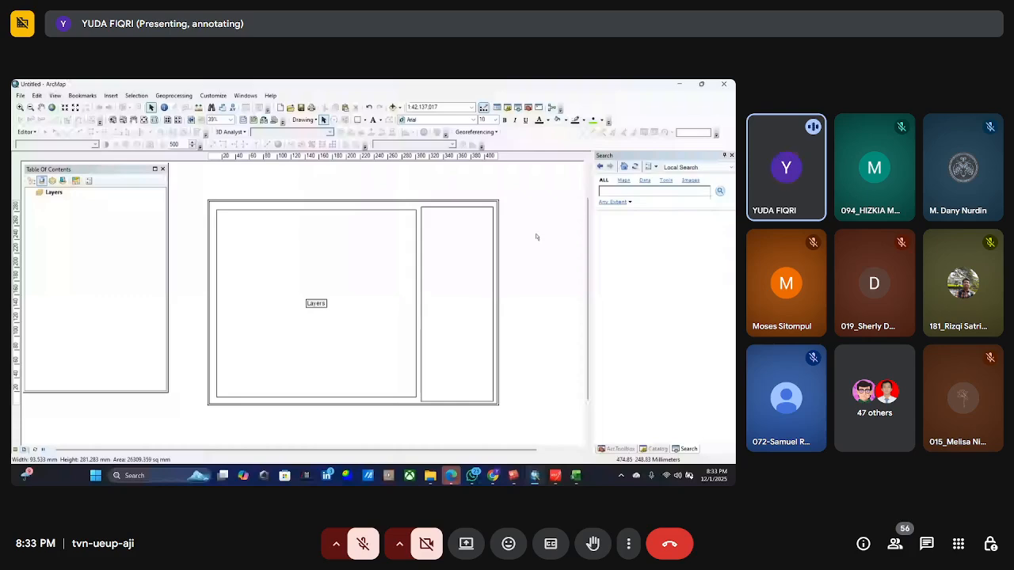
# Select the Layers data frame in the layout and add the Imagery basemap to the map.
pyautogui.click(345, 273)
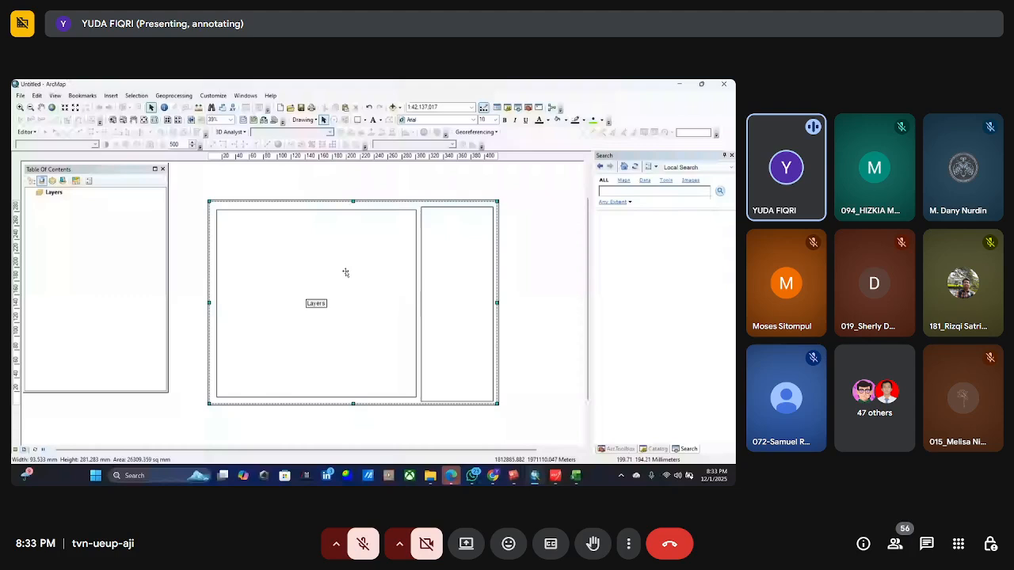
pyautogui.click(308, 267)
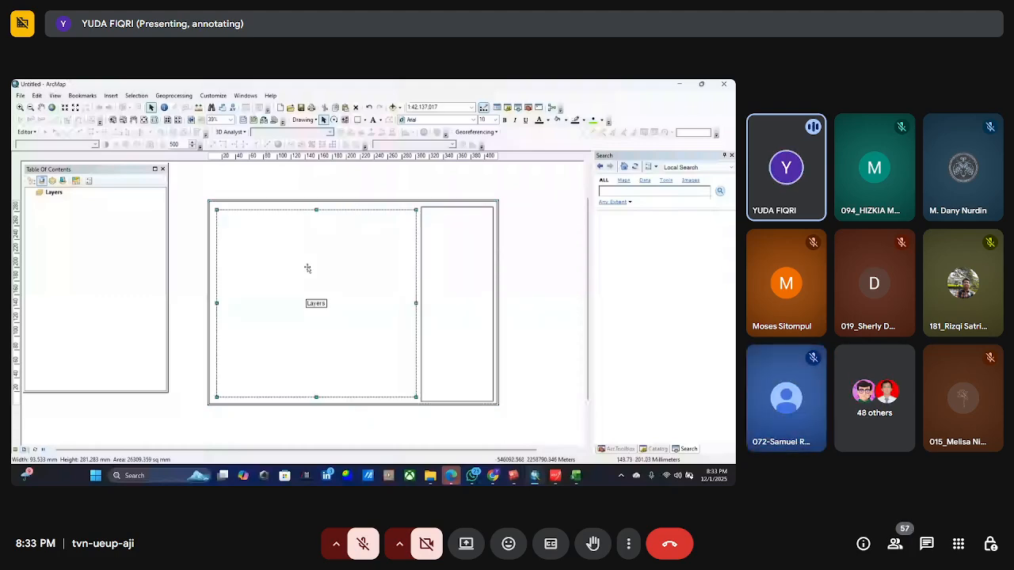
pyautogui.click(389, 244)
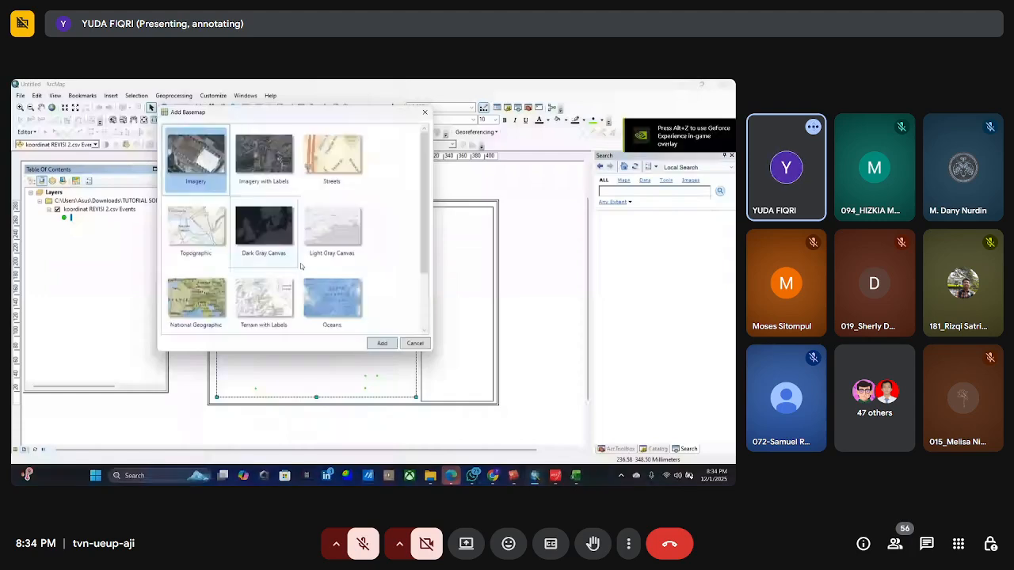
pyautogui.click(381, 343)
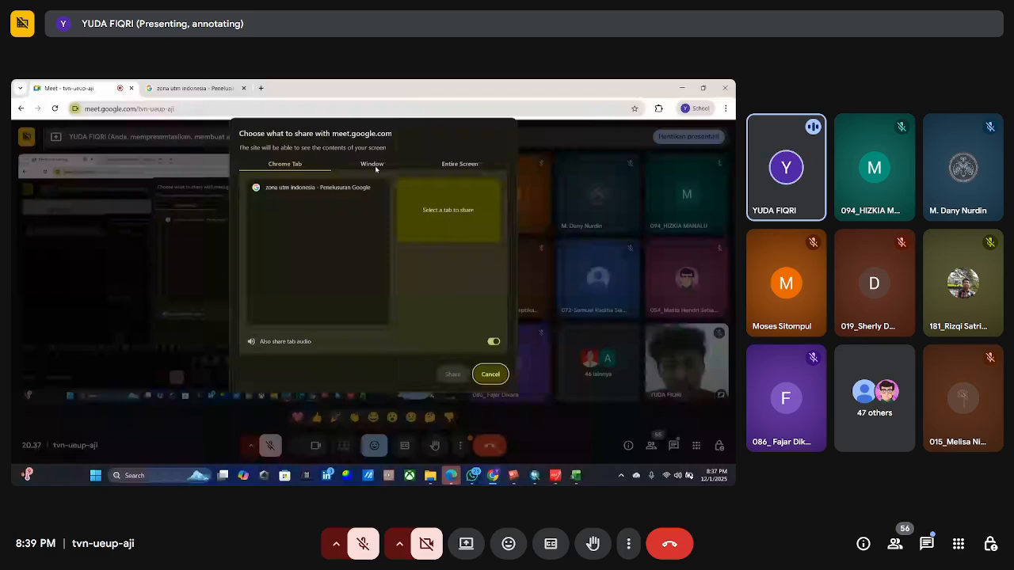
# Read the meeting's in-call messages, leave full screen, and check the chat again for new messages.
pyautogui.click(926, 544)
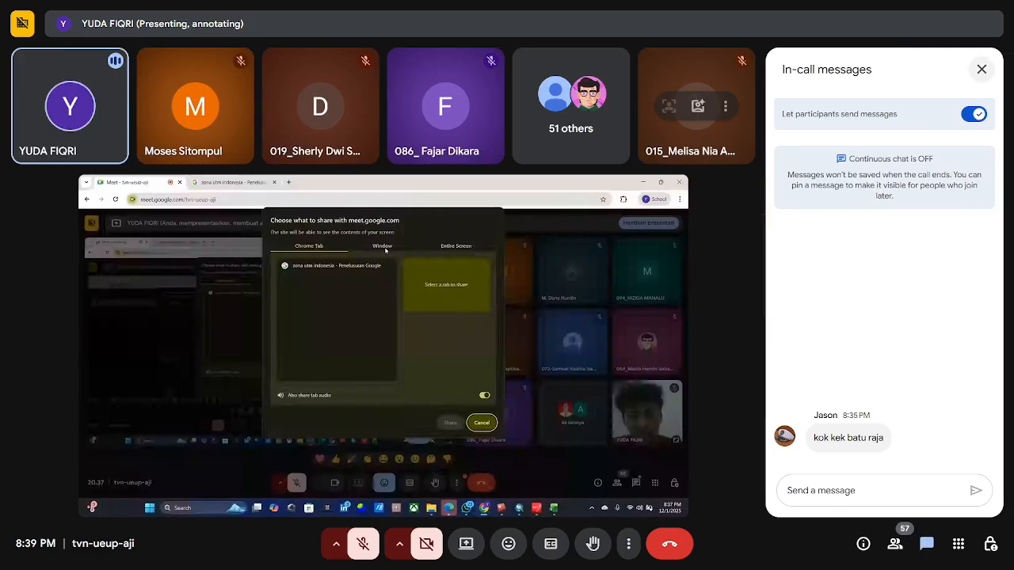
pyautogui.click(981, 69)
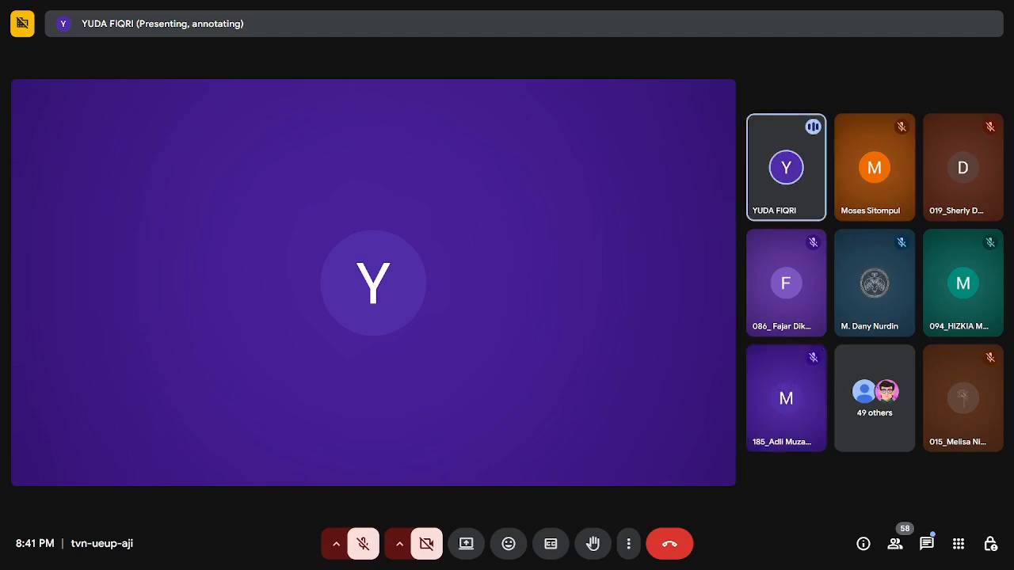
pyautogui.press('F11')
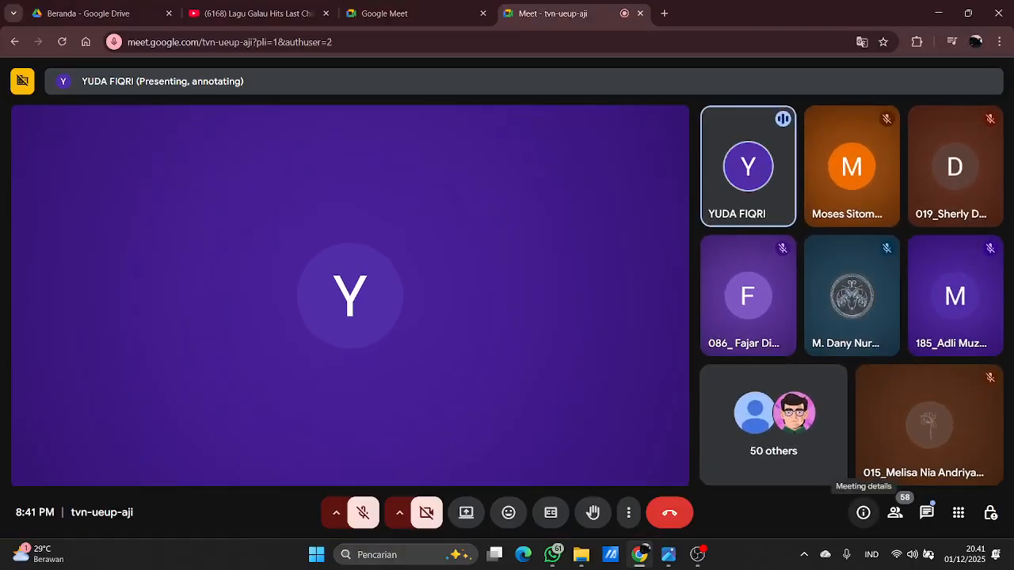
pyautogui.click(926, 512)
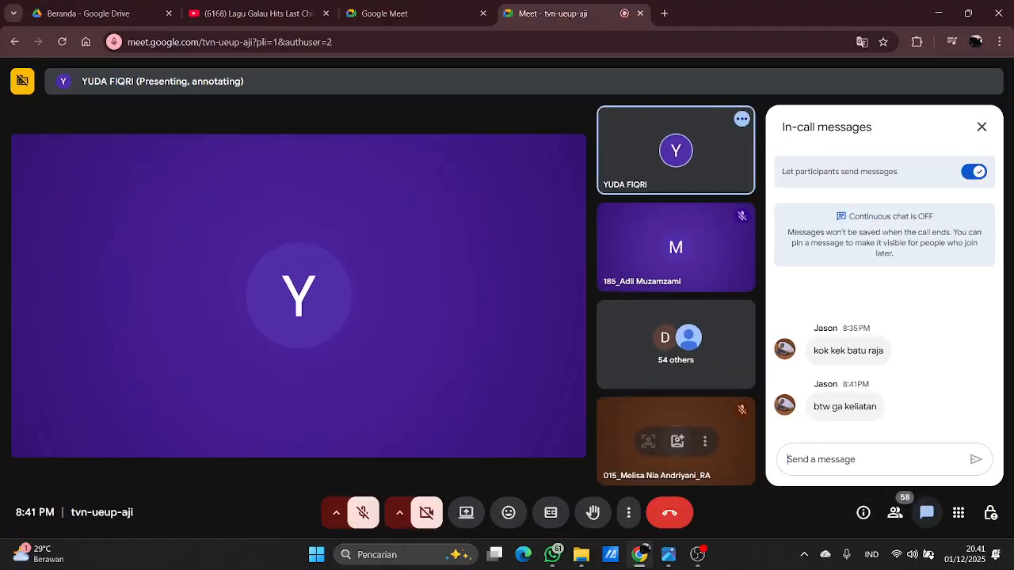
pyautogui.click(981, 126)
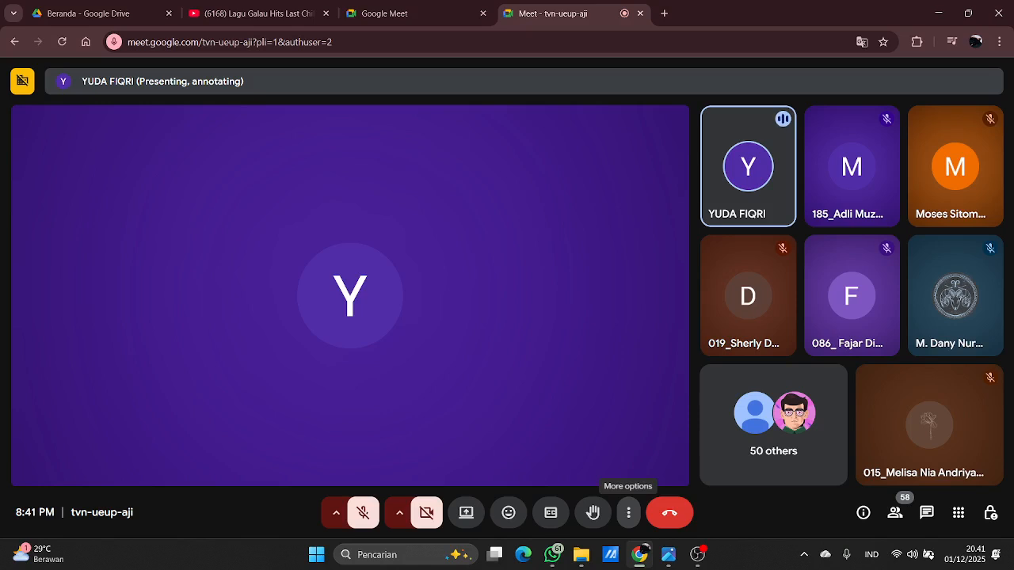
pyautogui.click(628, 512)
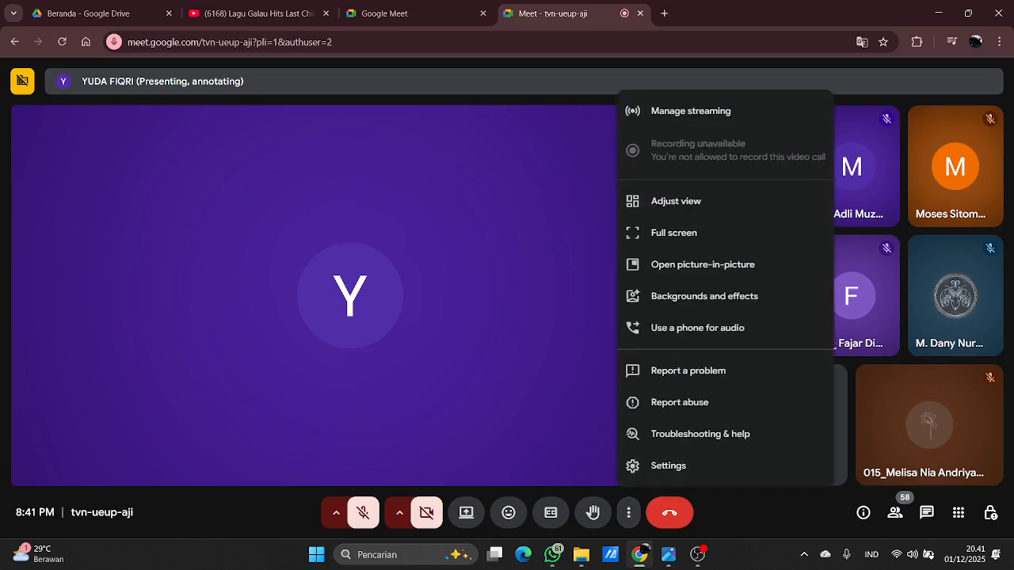
pyautogui.click(674, 233)
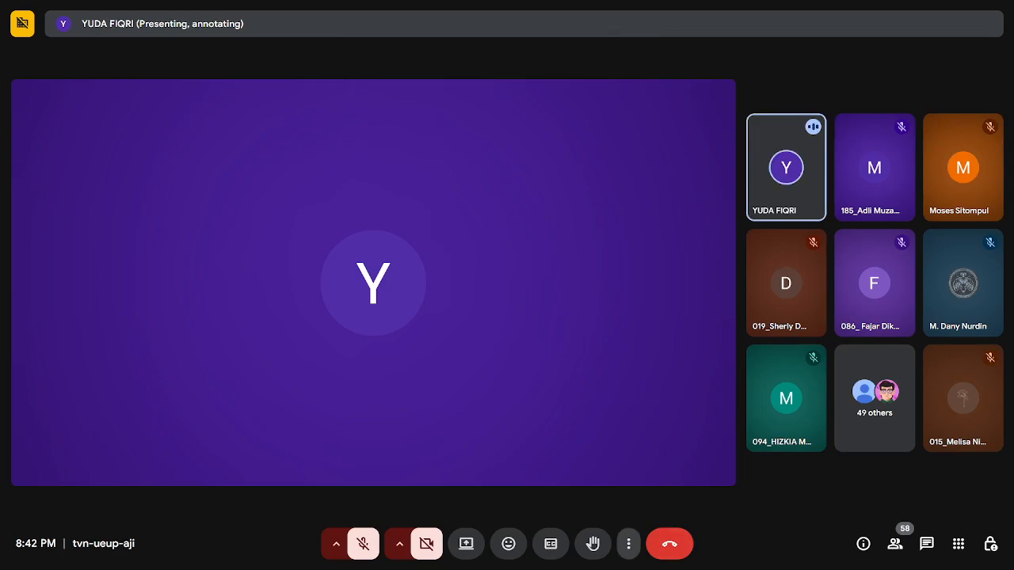
pyautogui.click(628, 544)
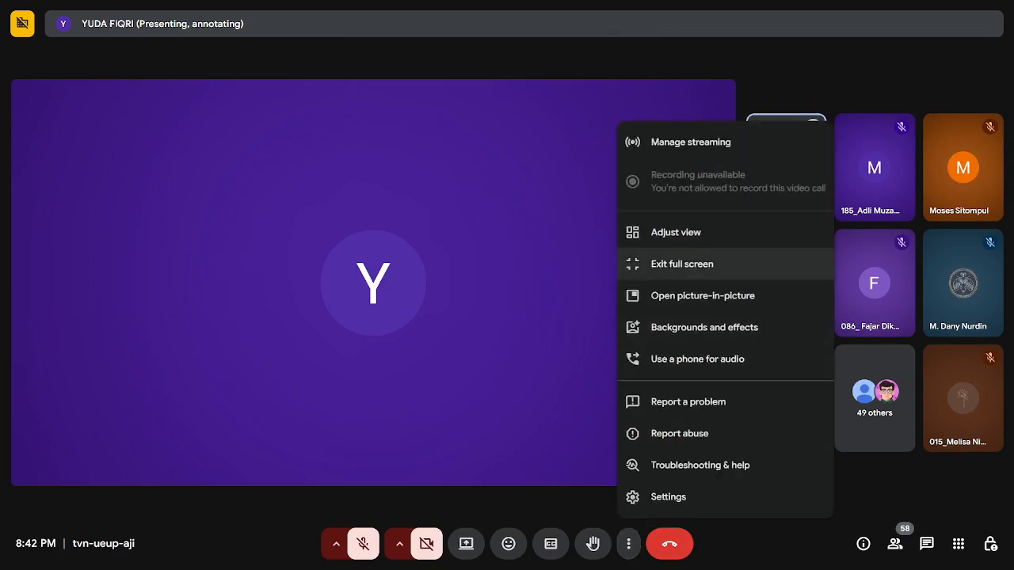
pyautogui.click(682, 263)
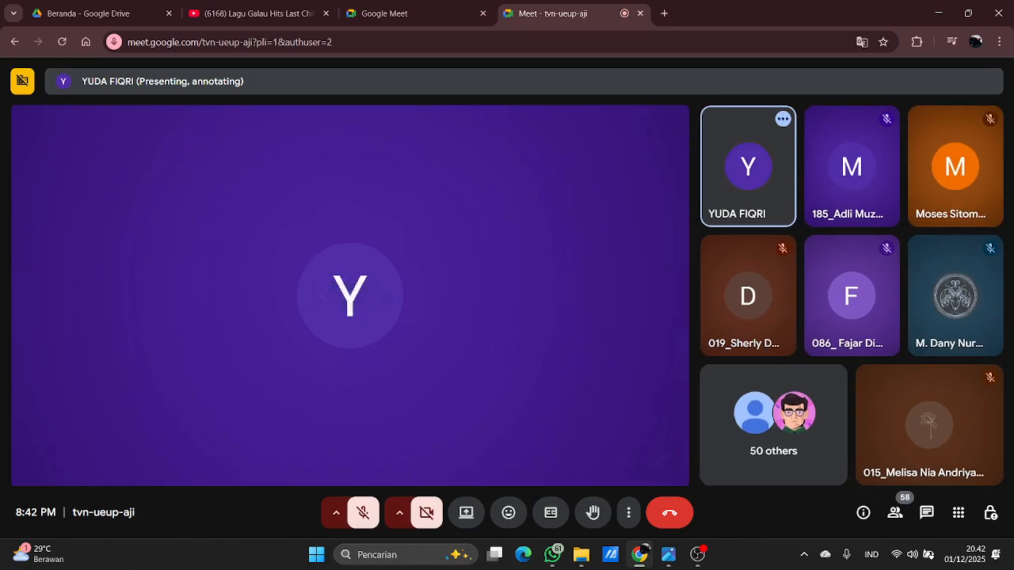
# Reload the Google Meet page and rejoin the call to restore the shared presentation.
pyautogui.click(61, 42)
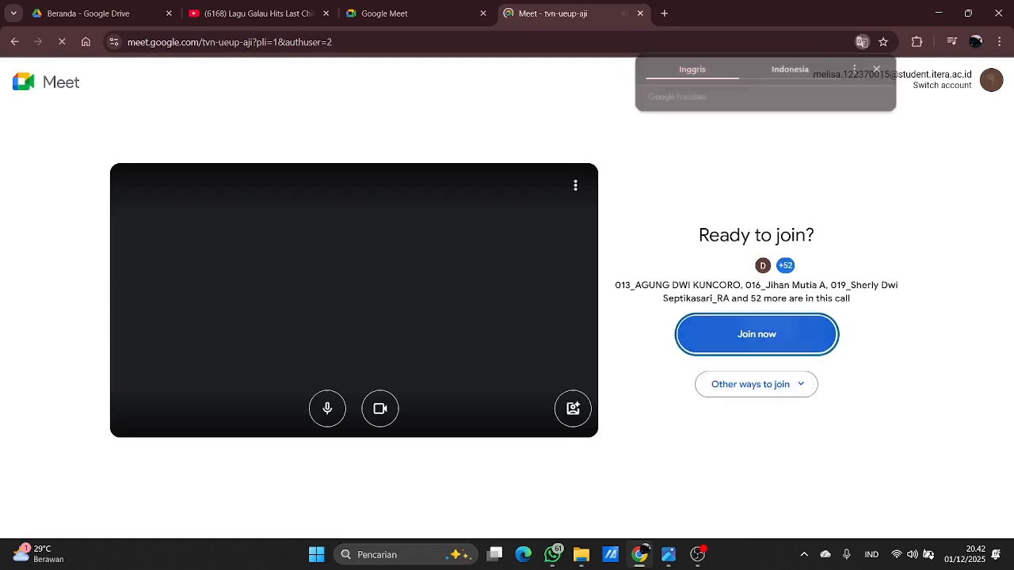
pyautogui.press('Return')
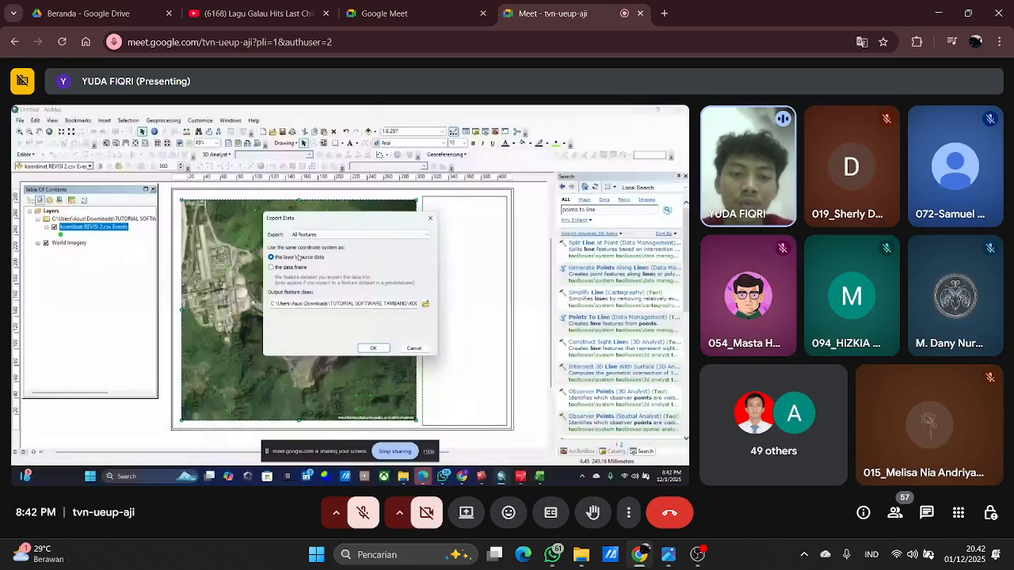
# In ArcMap, open the Points To Line tool from the "points to line" search results and show the layers available as input features.
pyautogui.moveTo(697, 554)
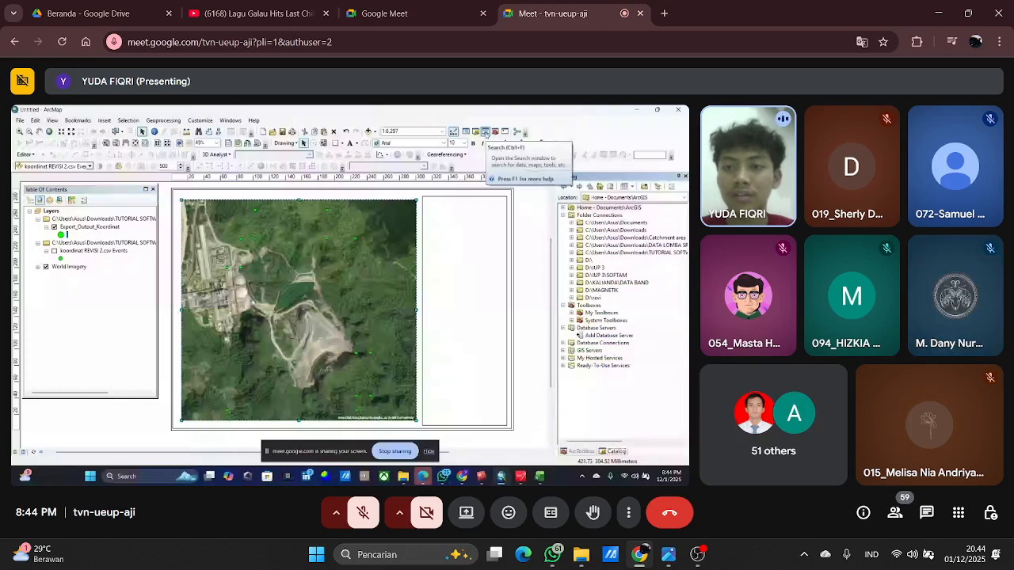
pyautogui.click(485, 131)
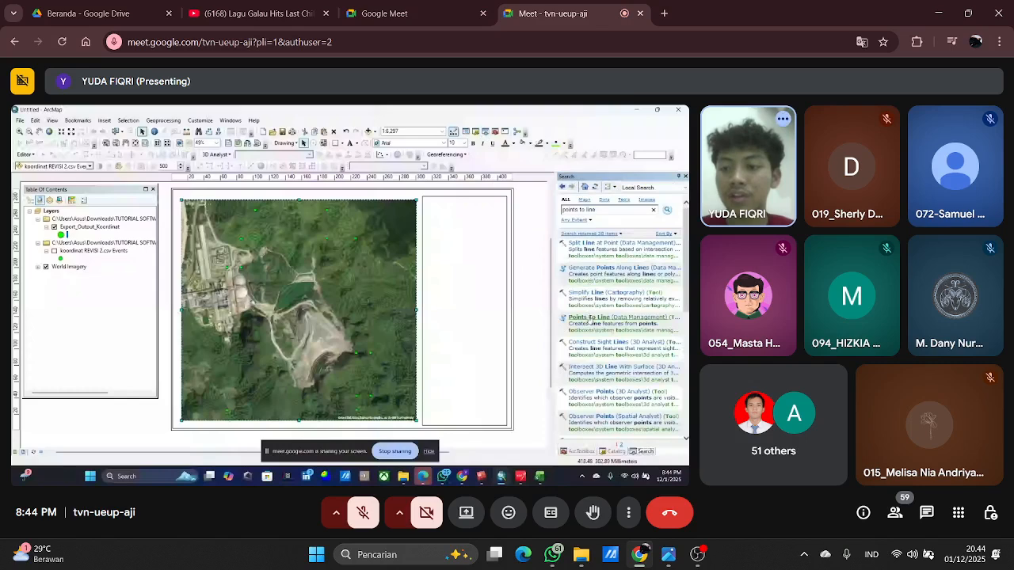
pyautogui.click(591, 320)
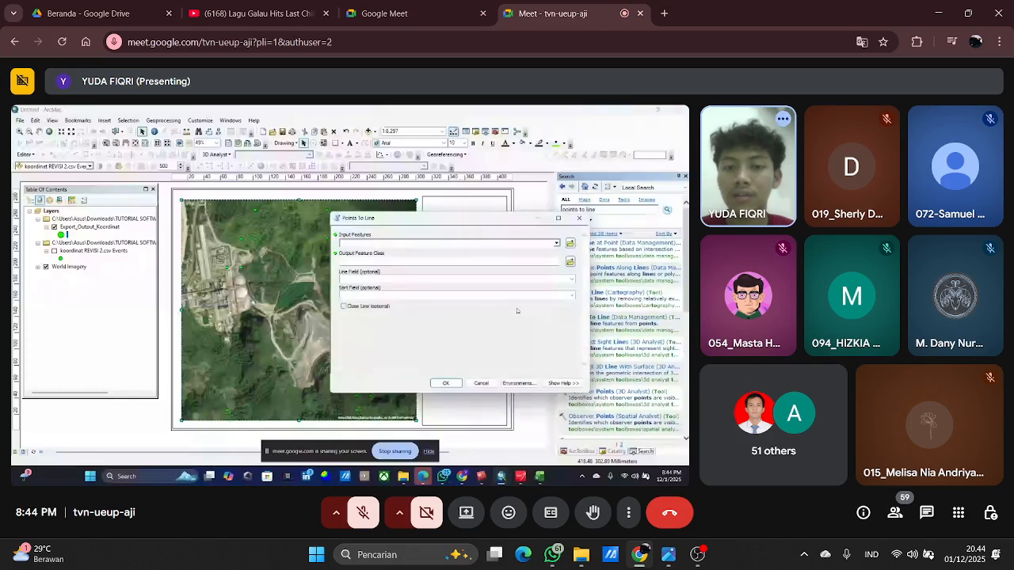
pyautogui.moveTo(497, 224); pyautogui.dragTo(446, 173)
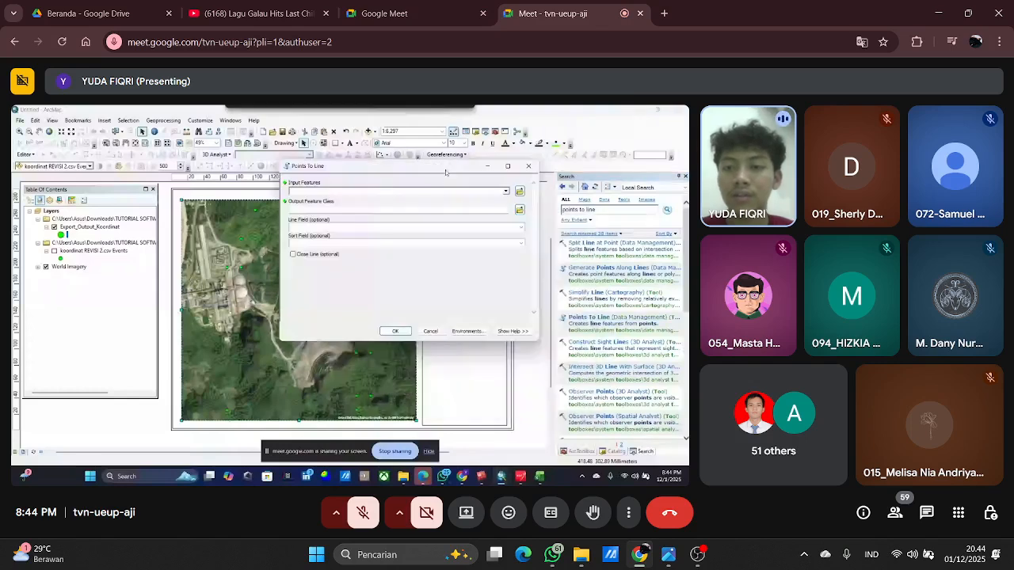
pyautogui.click(506, 192)
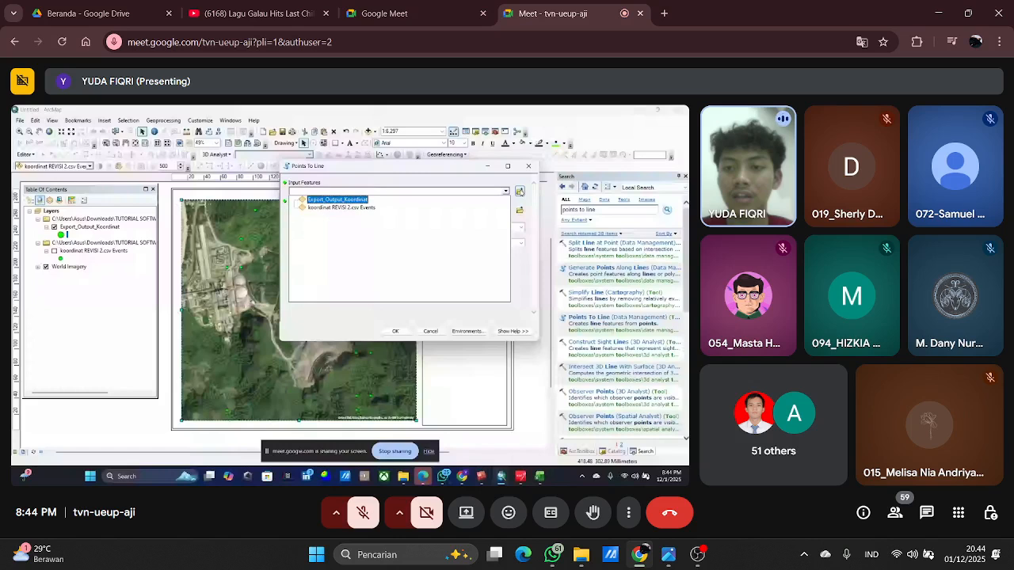
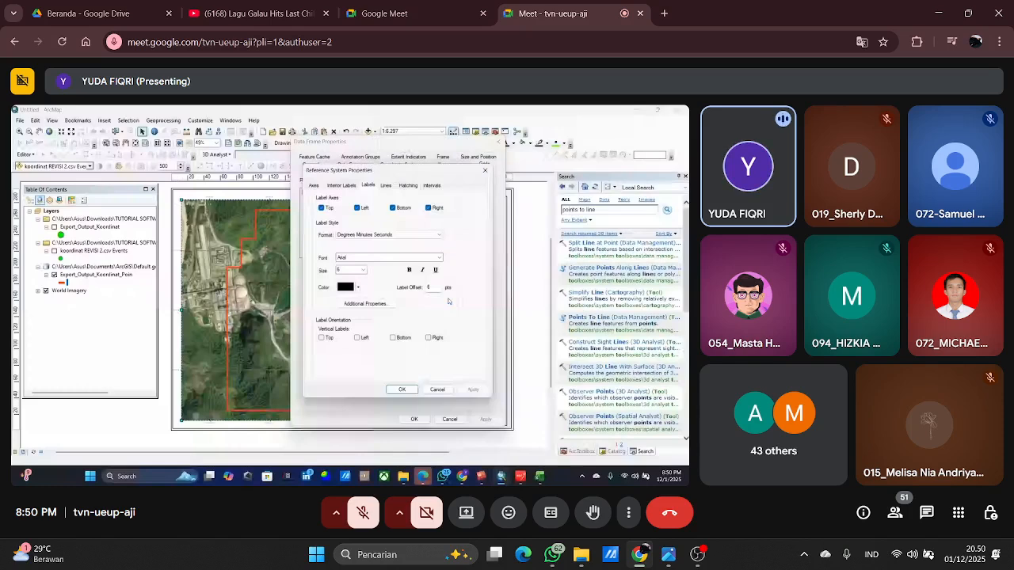
# Show the graticule's interval settings in Reference System Properties, and check the meeting's in-call messages.
pyautogui.click(432, 186)
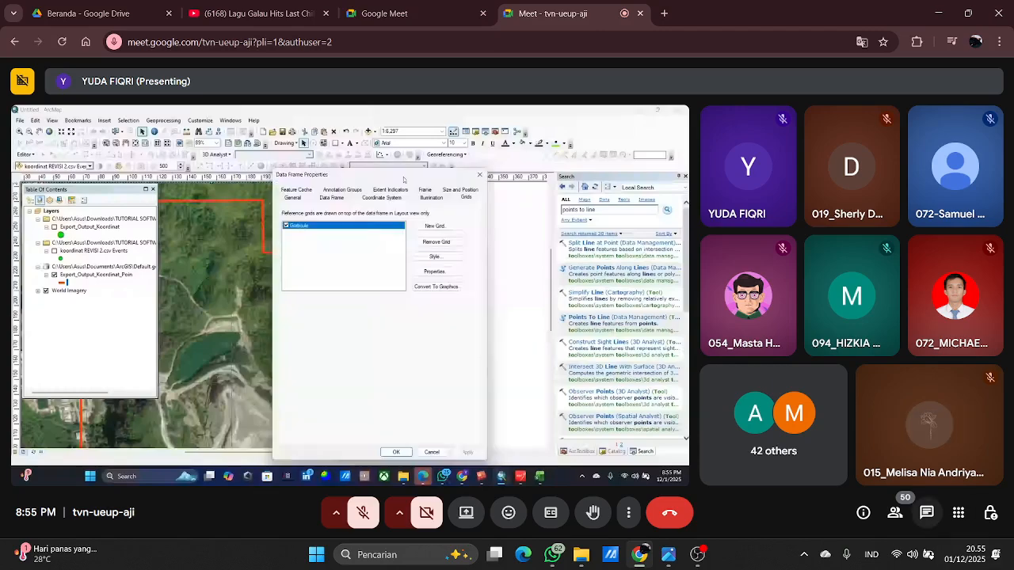
pyautogui.click(926, 513)
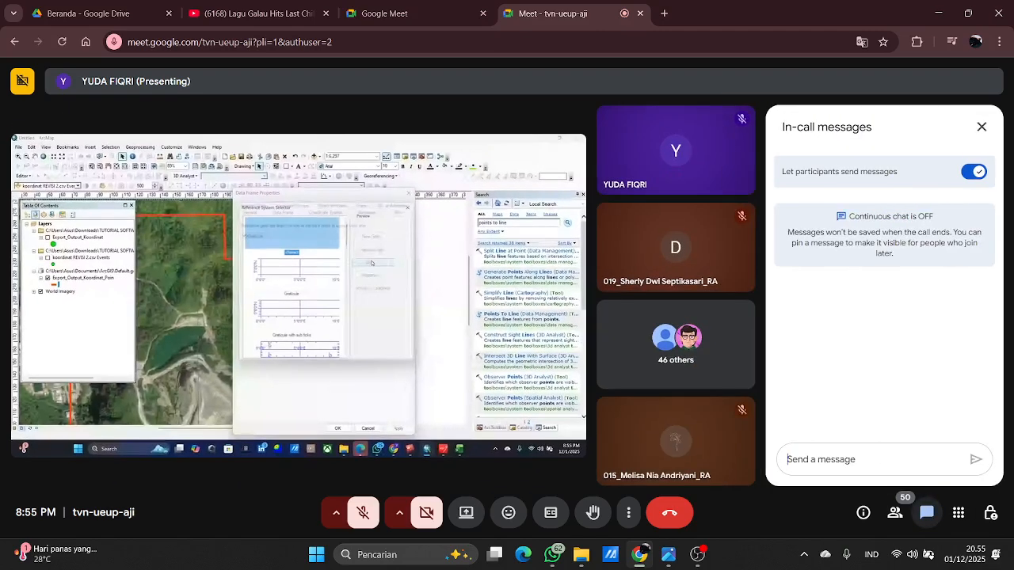
pyautogui.click(982, 127)
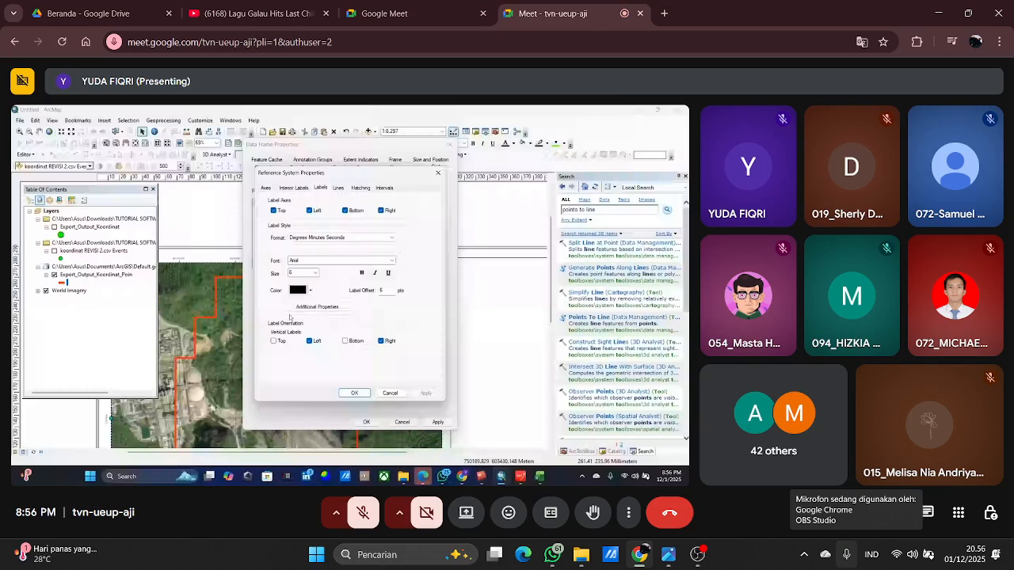
# Set the graticule labels to size 20 and bold, and apply the change to the data frame.
pyautogui.click(314, 274)
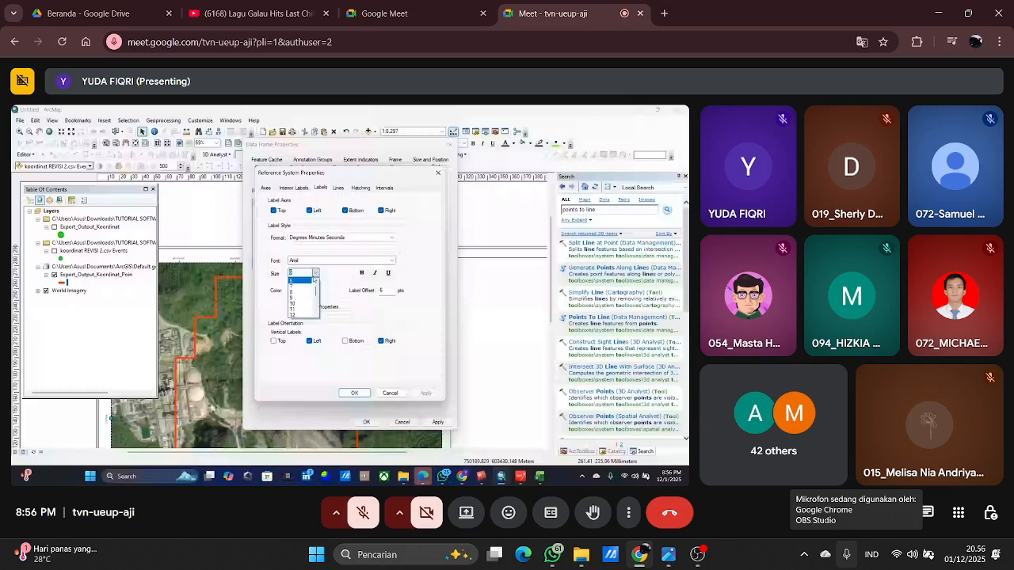
pyautogui.scroll(-2, 306, 305)
pyautogui.click(302, 304)
pyautogui.click(362, 273)
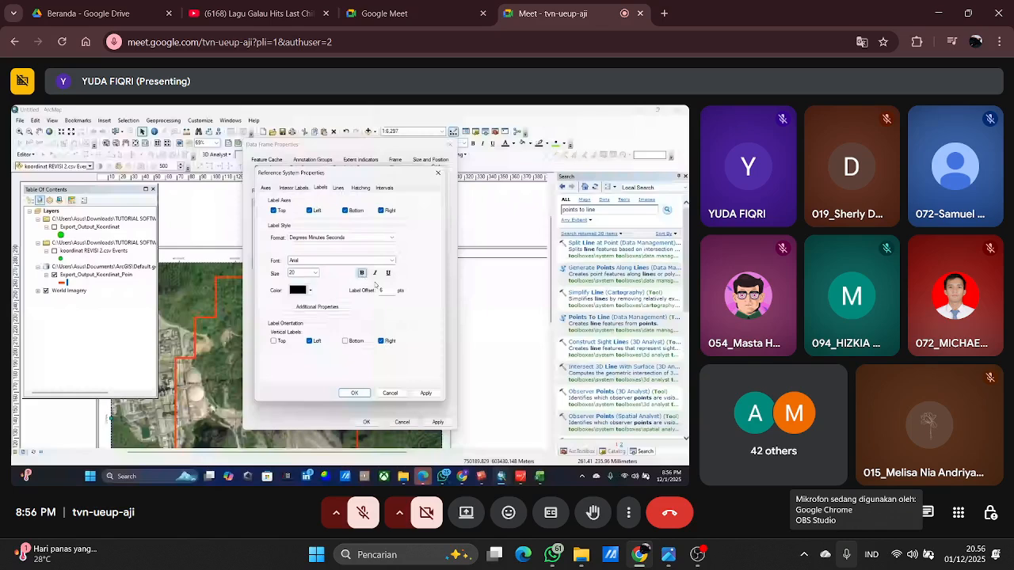
pyautogui.click(354, 393)
pyautogui.click(433, 421)
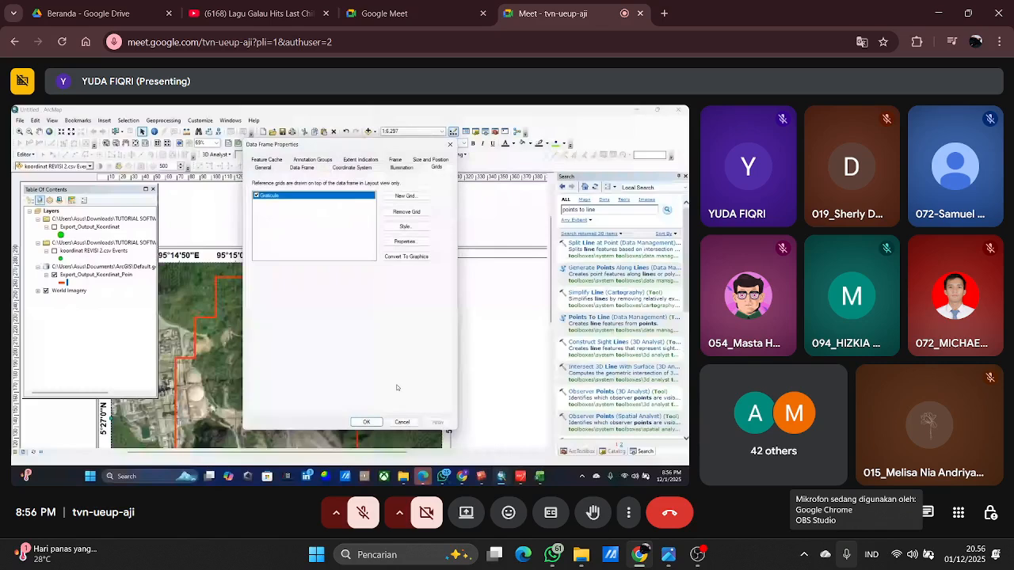
# Reopen the graticule's properties and set the label font size to 16.
pyautogui.moveTo(376, 150); pyautogui.dragTo(388, 147)
pyautogui.click(417, 238)
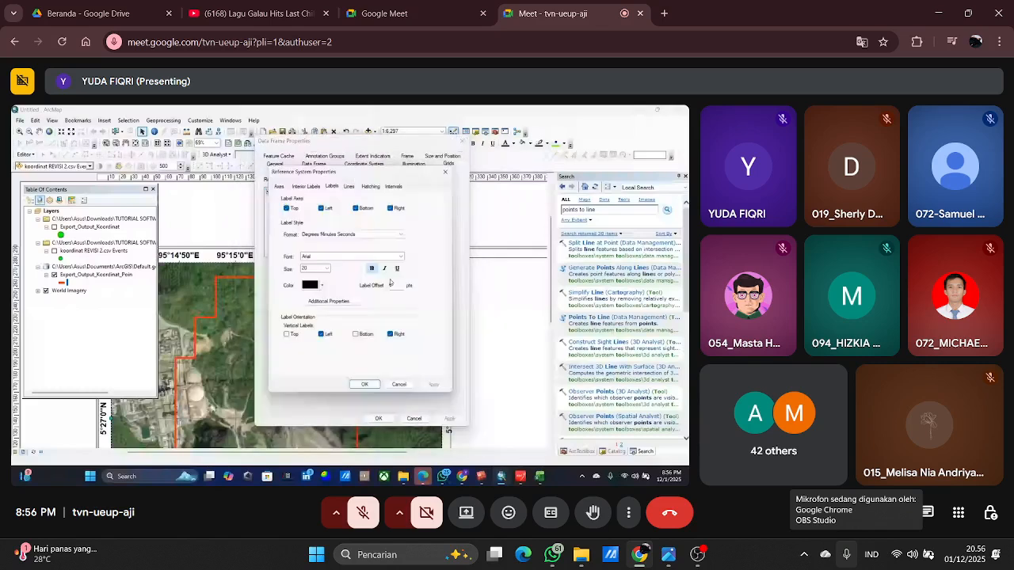
pyautogui.click(326, 269)
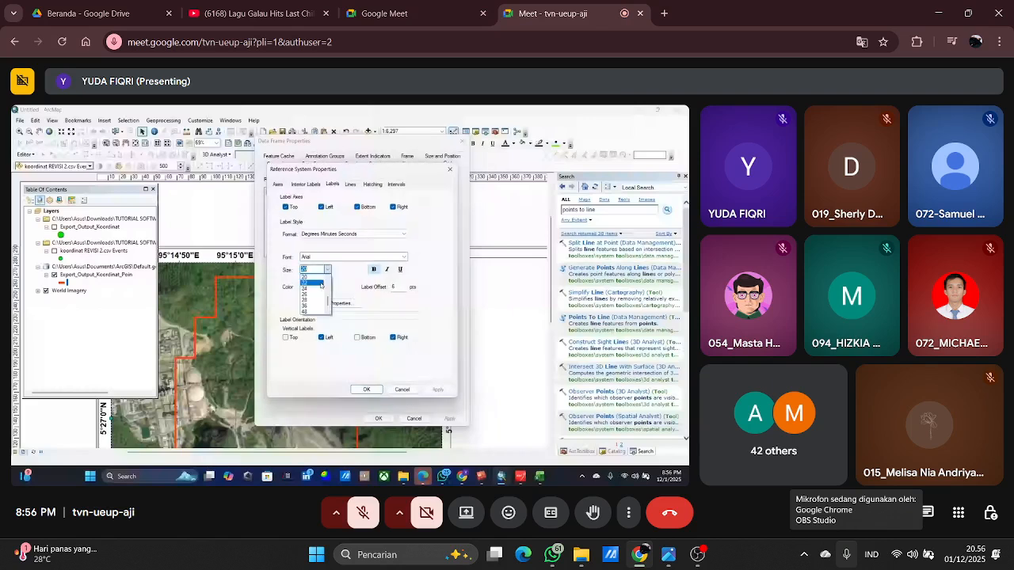
pyautogui.scroll(3, 315, 316)
pyautogui.scroll(-1, 313, 308)
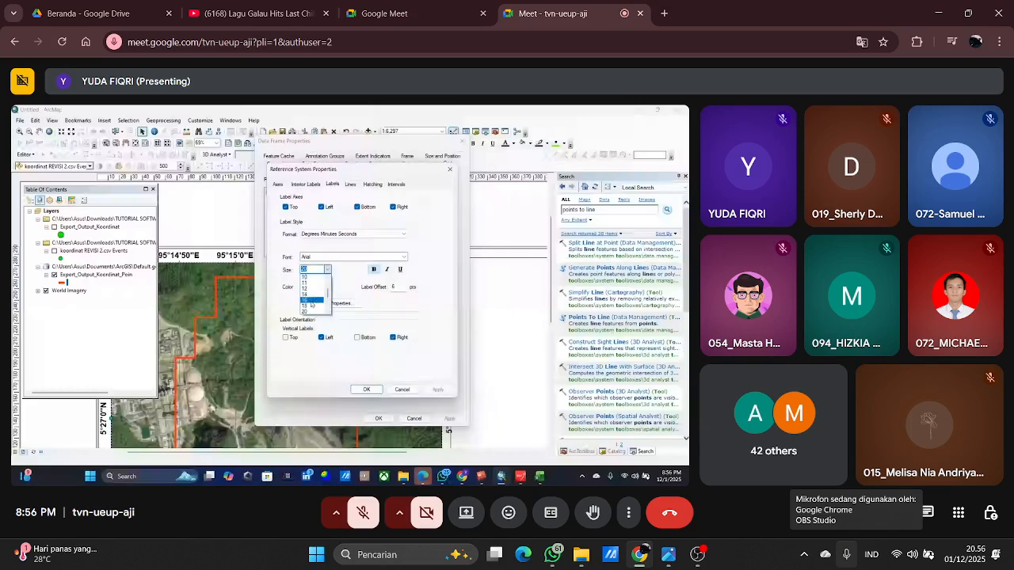
pyautogui.click(312, 301)
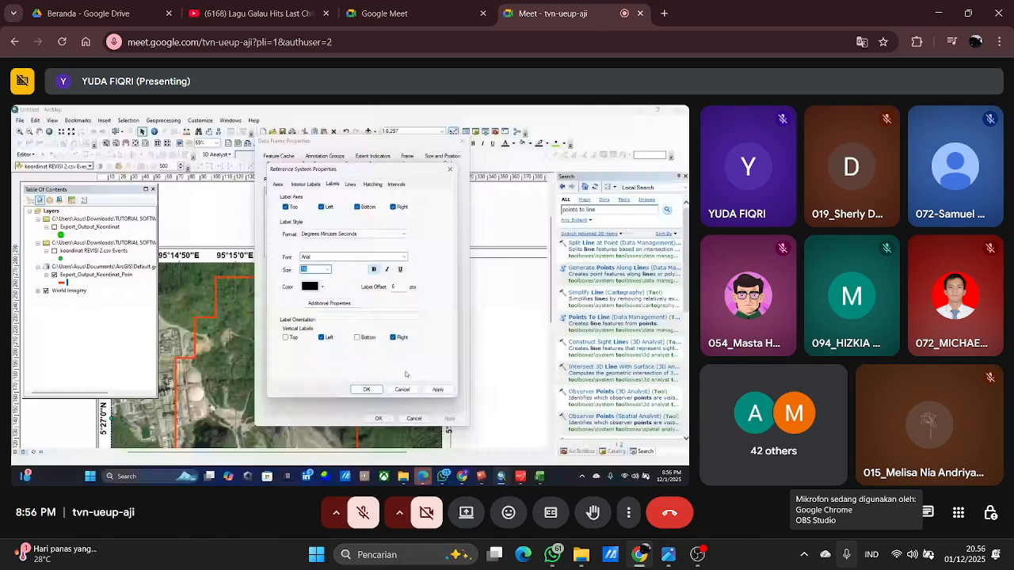
pyautogui.click(367, 389)
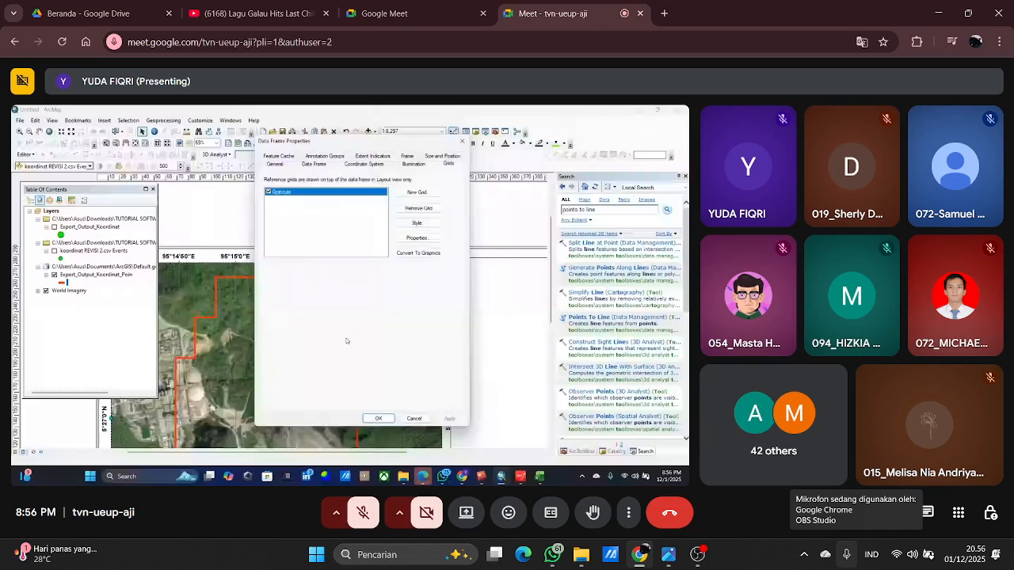
# Set the graticule labels' font size to 14, keep the Arial font, and accept the data frame properties.
pyautogui.moveTo(361, 139); pyautogui.dragTo(392, 156)
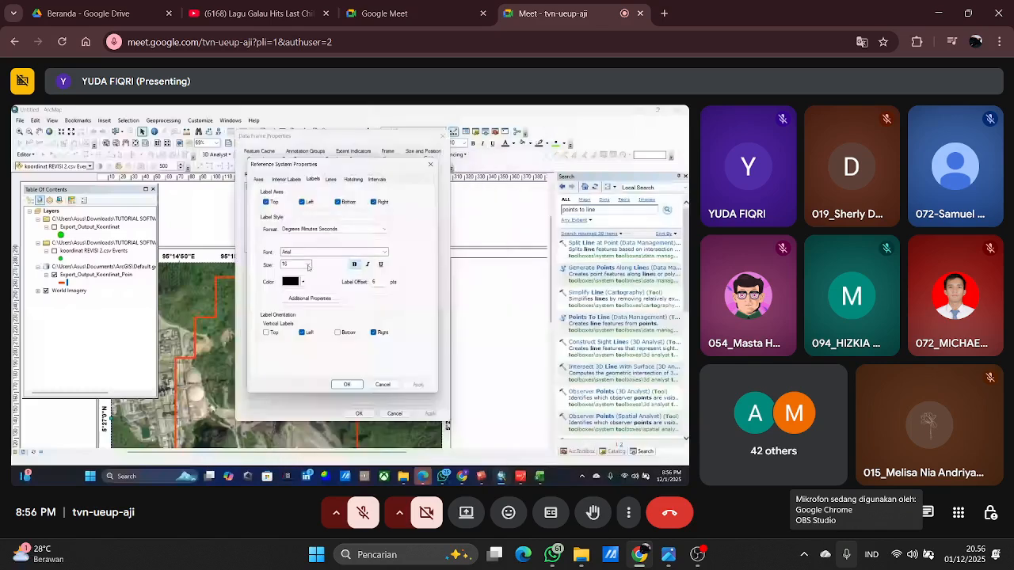
pyautogui.click(308, 264)
pyautogui.click(294, 300)
pyautogui.click(383, 252)
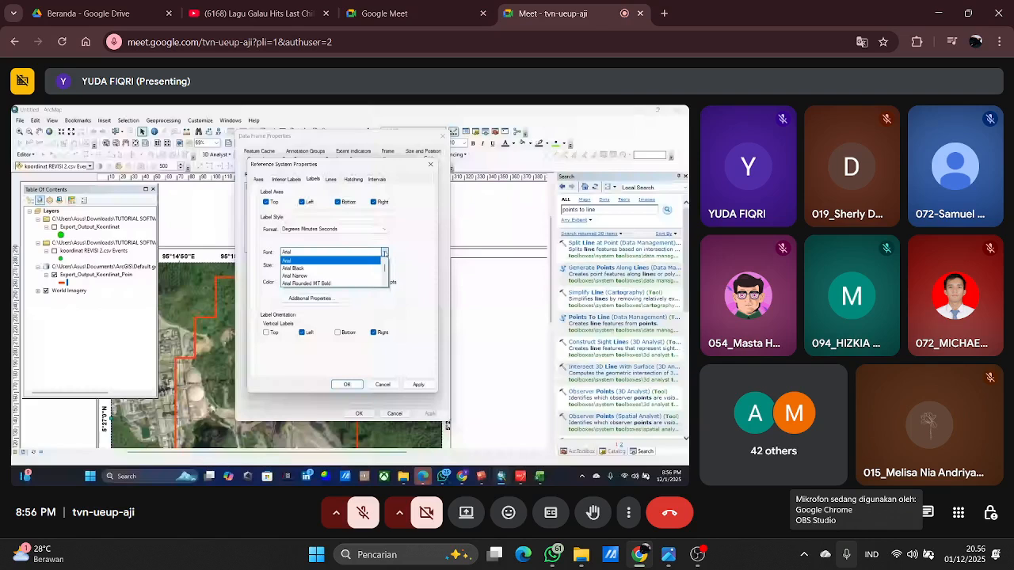
pyautogui.scroll(-1, 367, 270)
pyautogui.scroll(2, 367, 270)
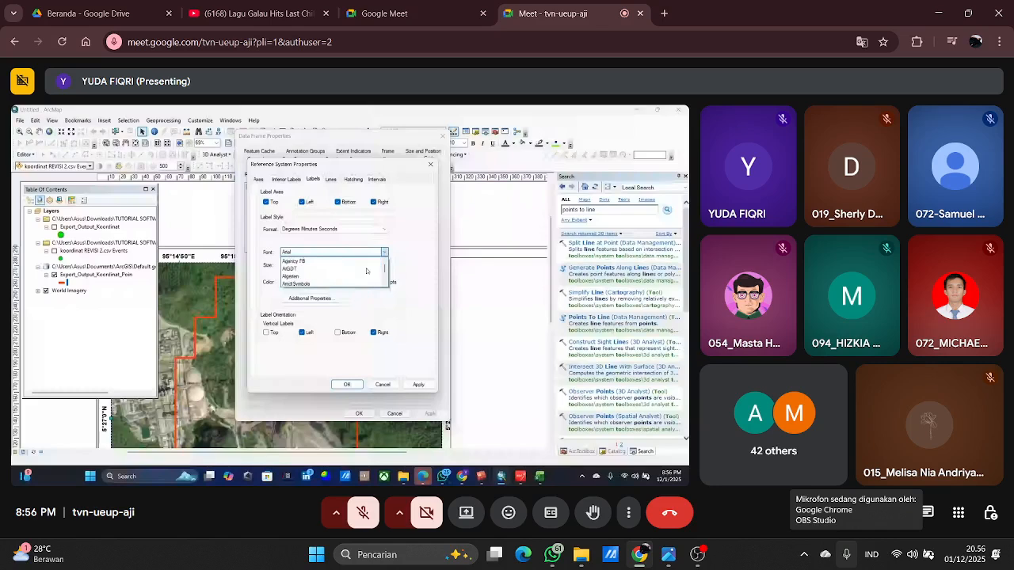
pyautogui.scroll(1, 354, 275)
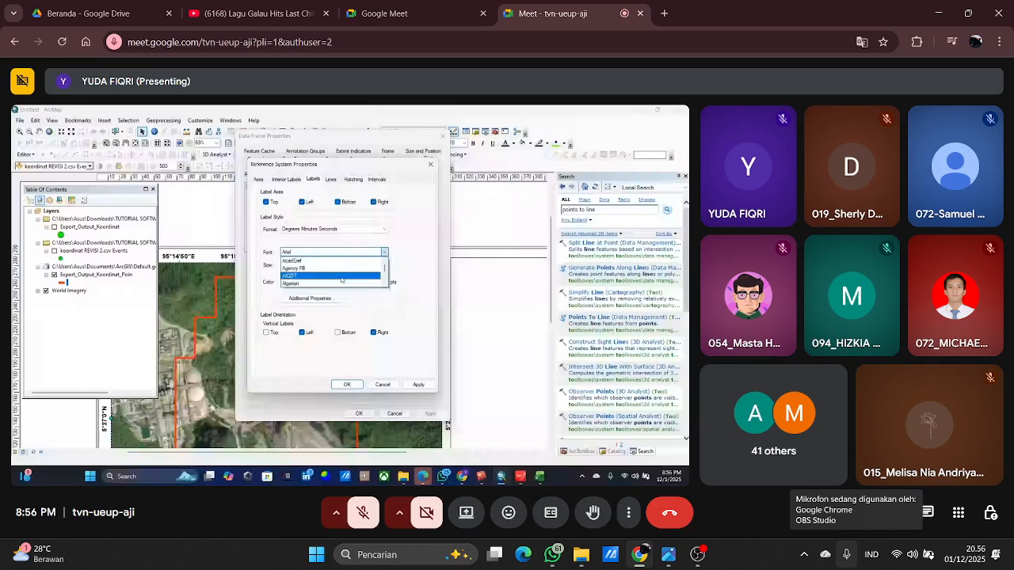
pyautogui.scroll(-1, 345, 267)
pyautogui.click(369, 335)
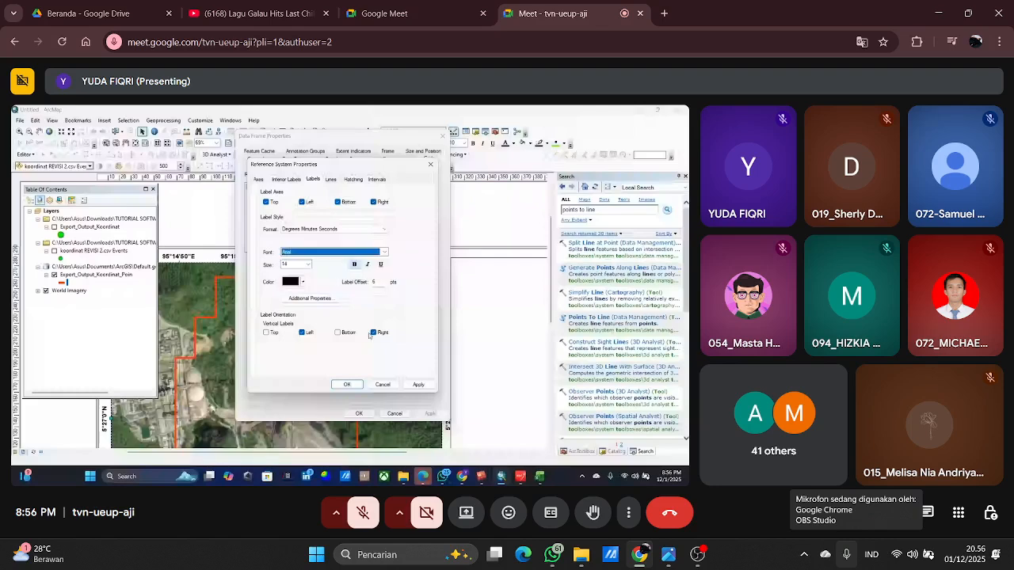
pyautogui.click(348, 386)
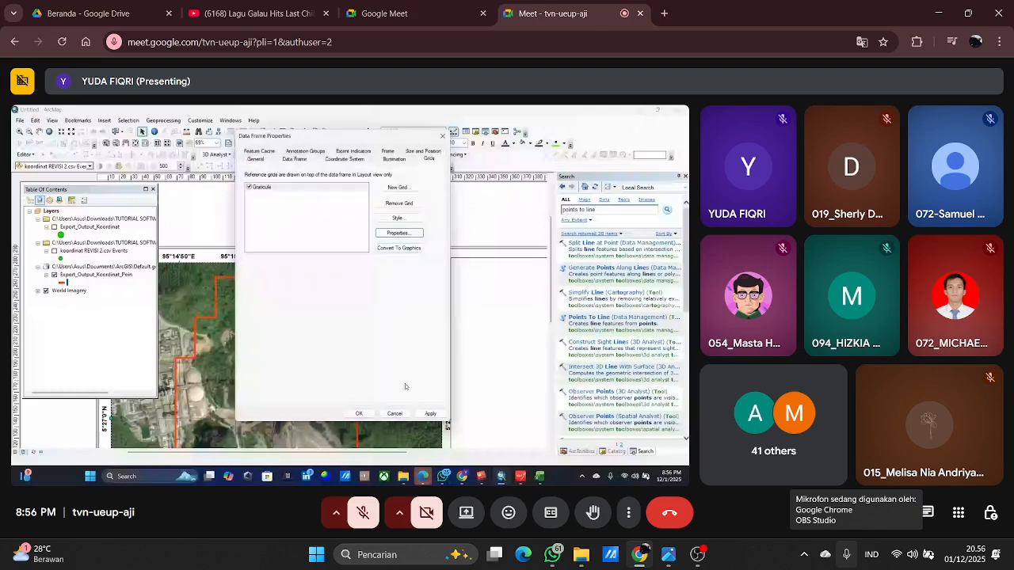
pyautogui.click(358, 414)
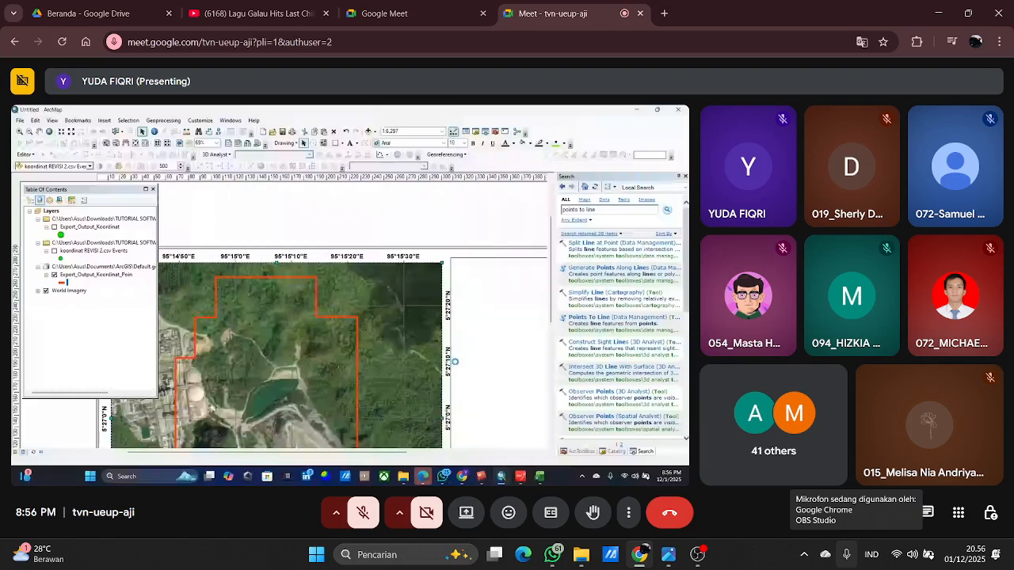
# Narrow the map data frame slightly by pulling its right edge inward, away from the empty side frame.
pyautogui.scroll(1, 412, 270)
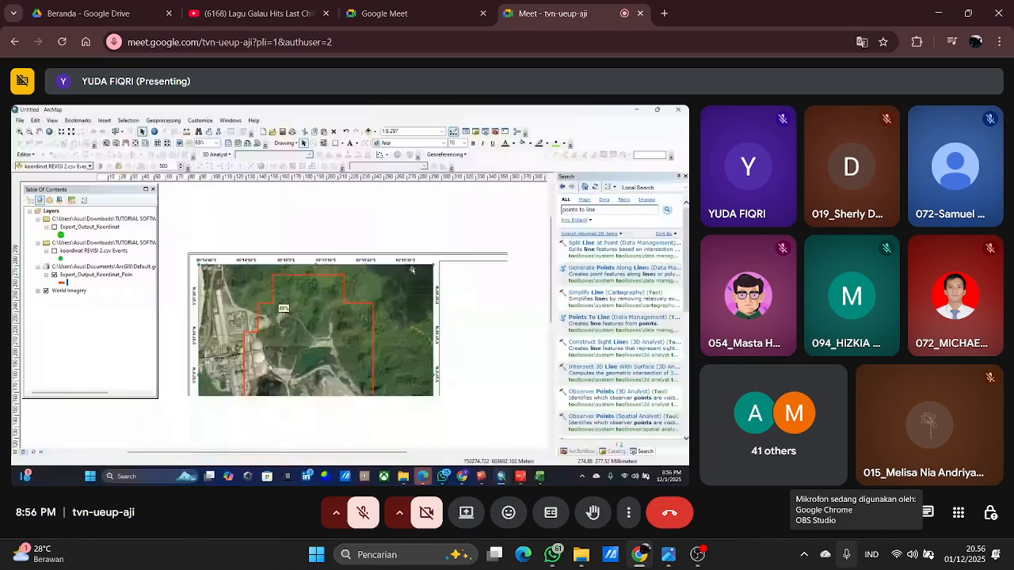
pyautogui.scroll(1, 436, 264)
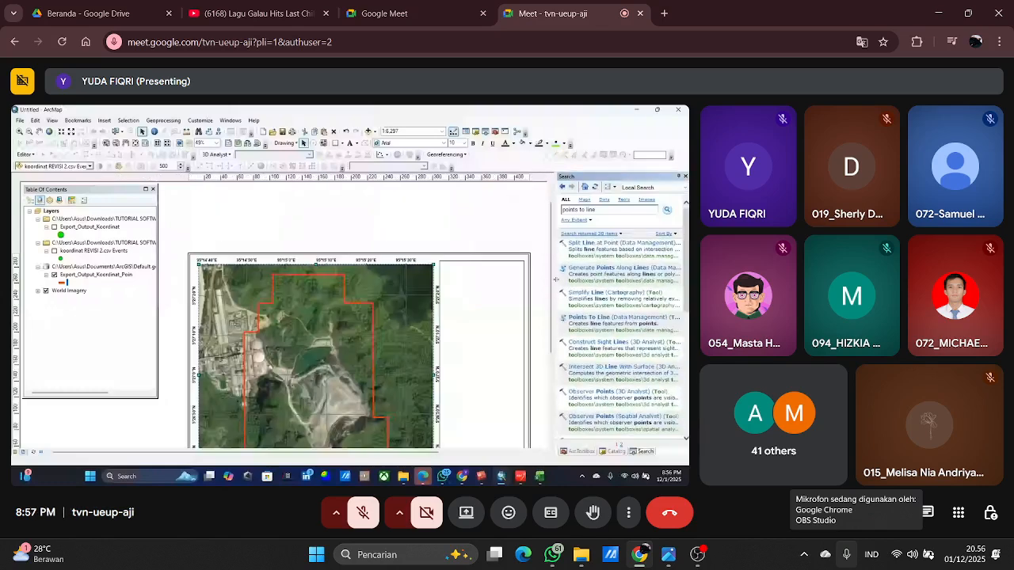
pyautogui.moveTo(551, 280); pyautogui.dragTo(551, 318)
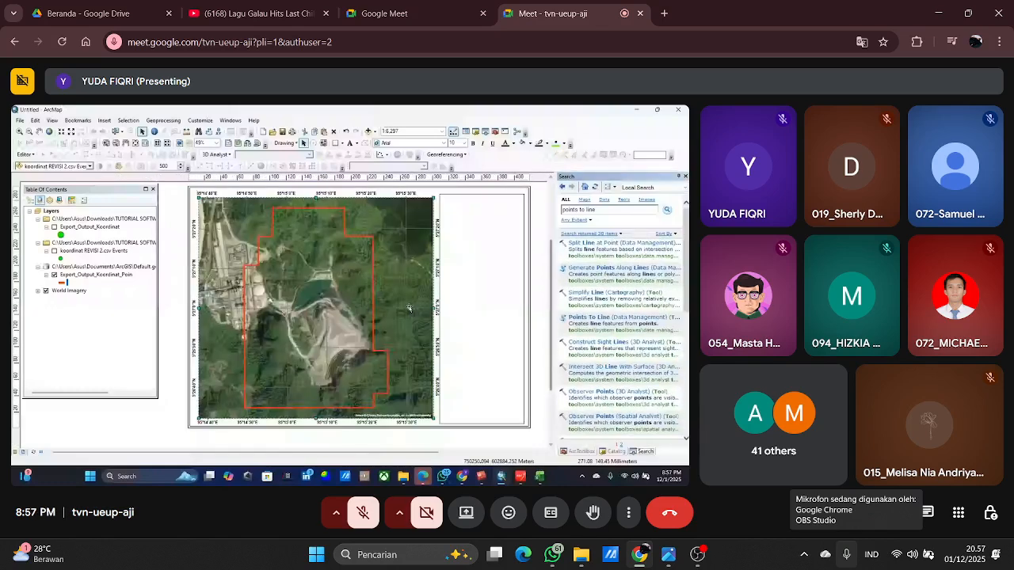
pyautogui.click(410, 308)
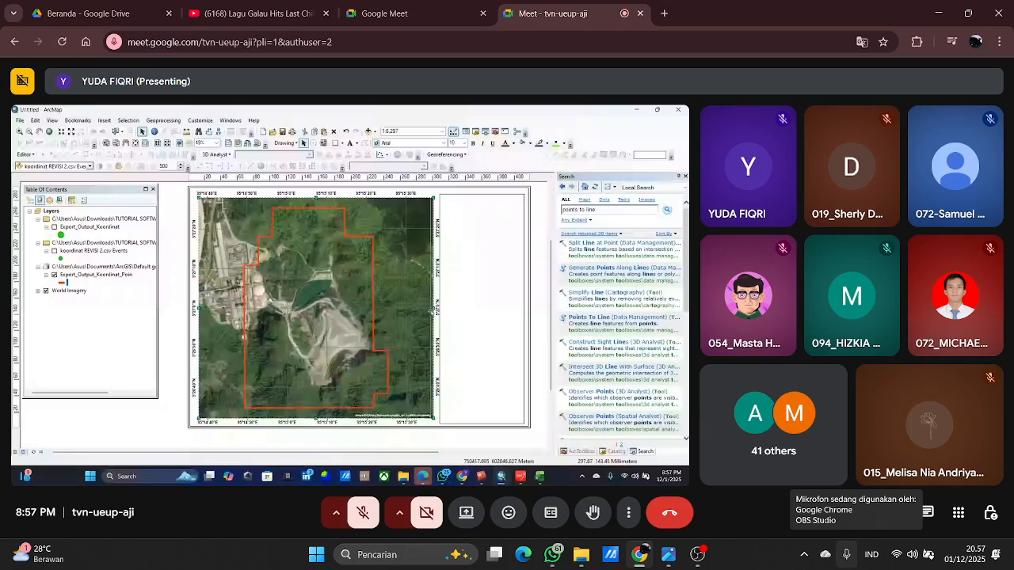
pyautogui.moveTo(432, 312); pyautogui.dragTo(430, 312)
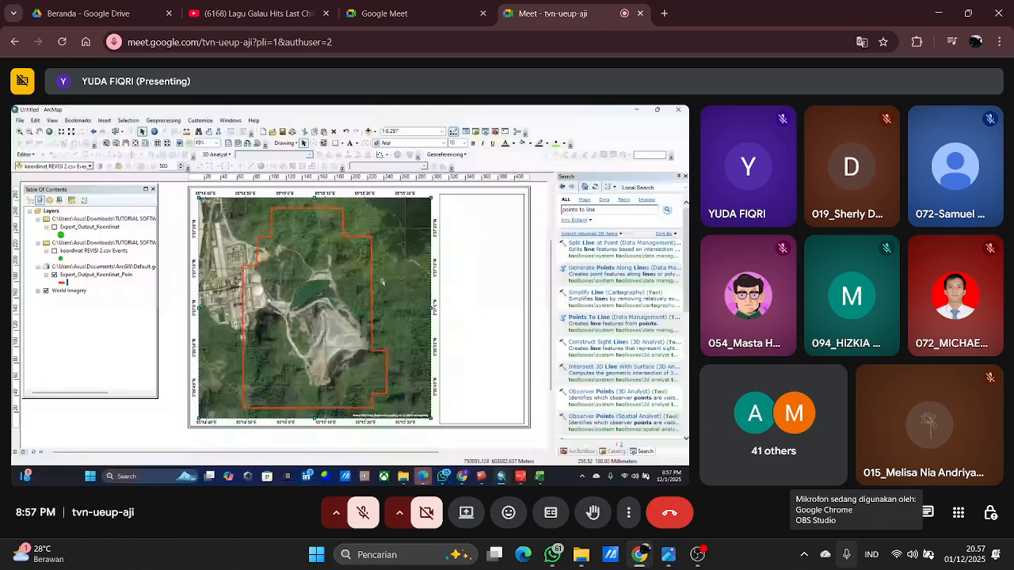
pyautogui.click(510, 259)
pyautogui.click(543, 253)
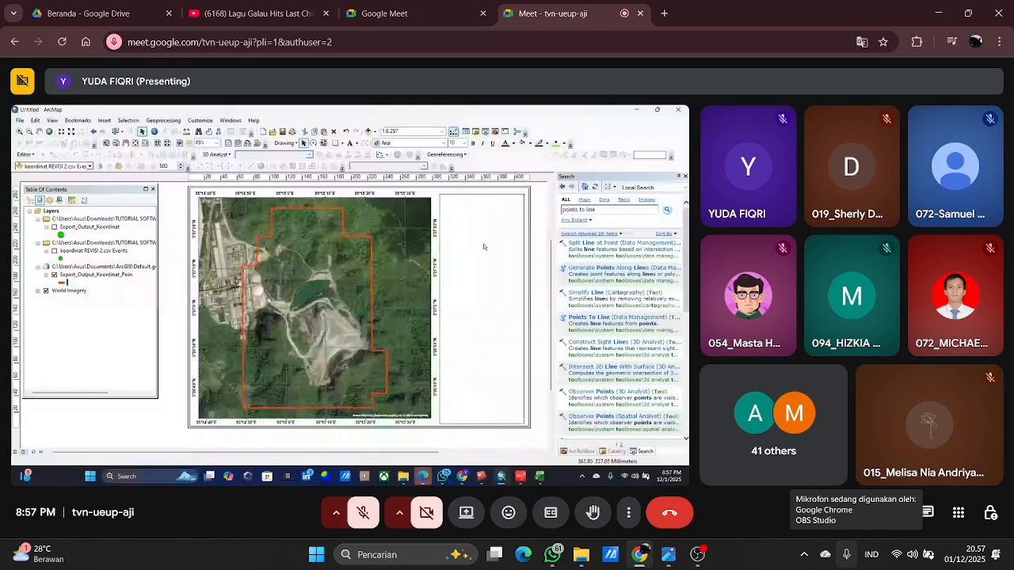
# Deselect the empty side frame and choose the Line drawing tool.
pyautogui.click(482, 249)
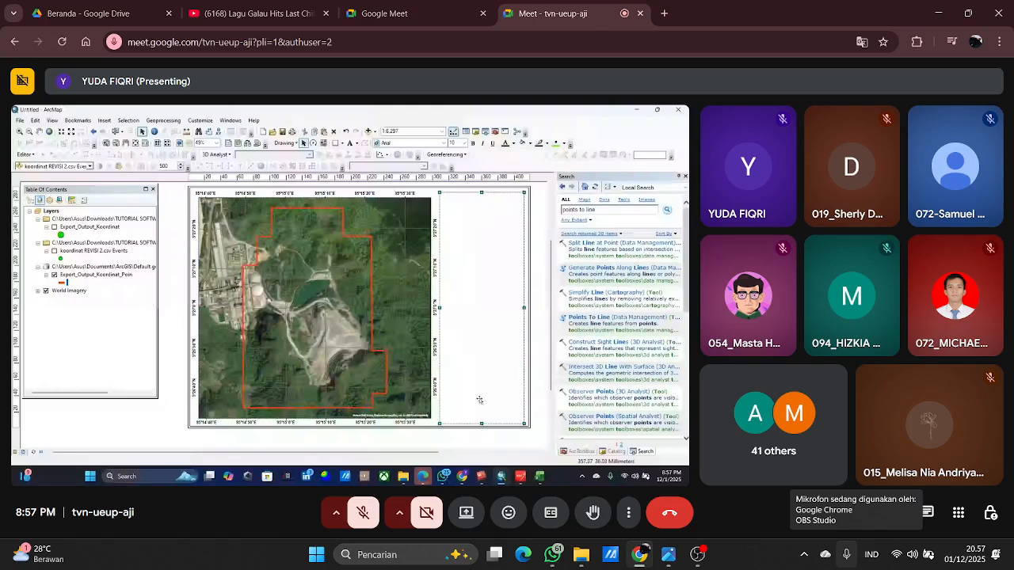
pyautogui.click(438, 182)
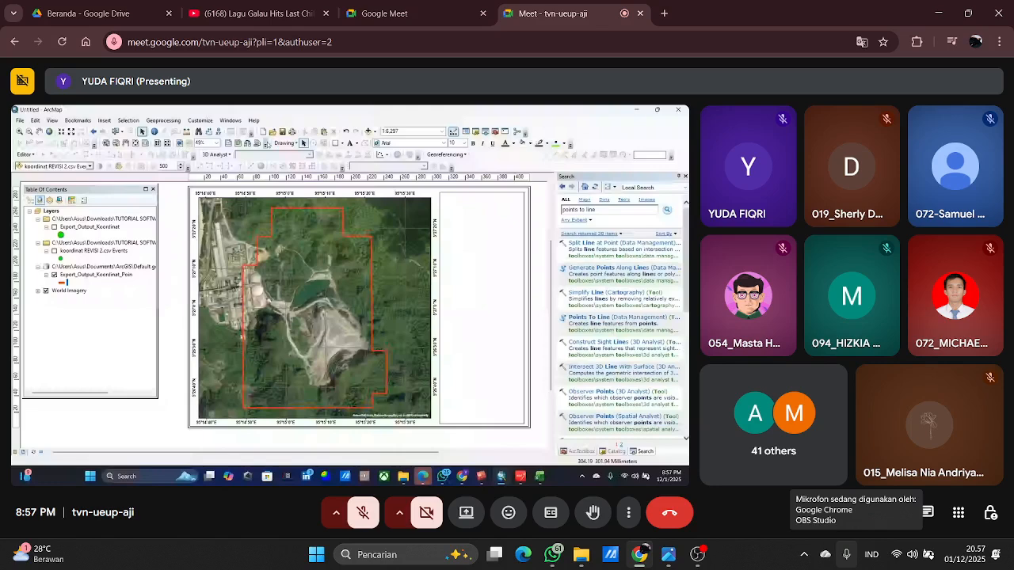
pyautogui.click(341, 143)
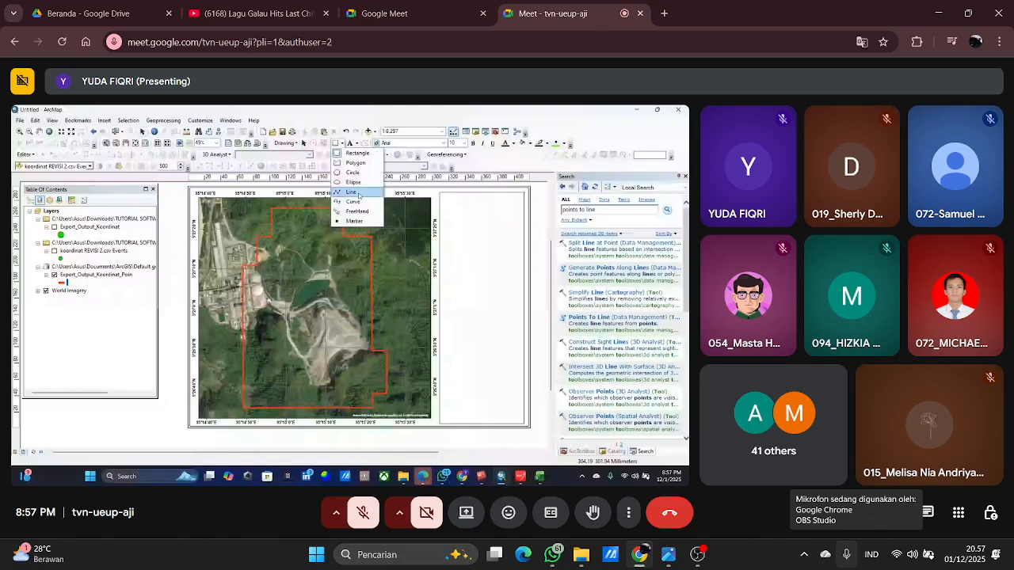
pyautogui.click(347, 144)
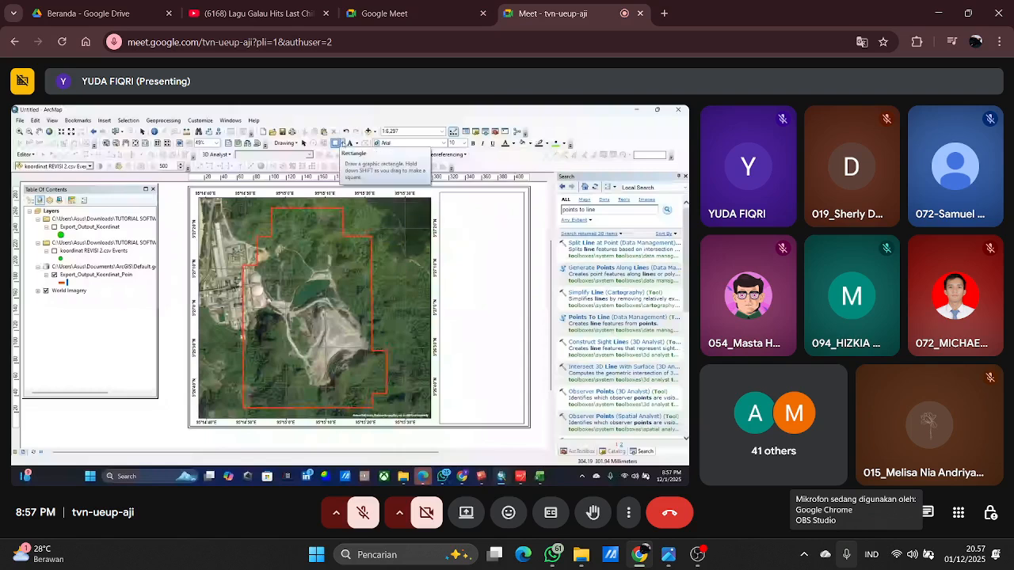
pyautogui.click(341, 143)
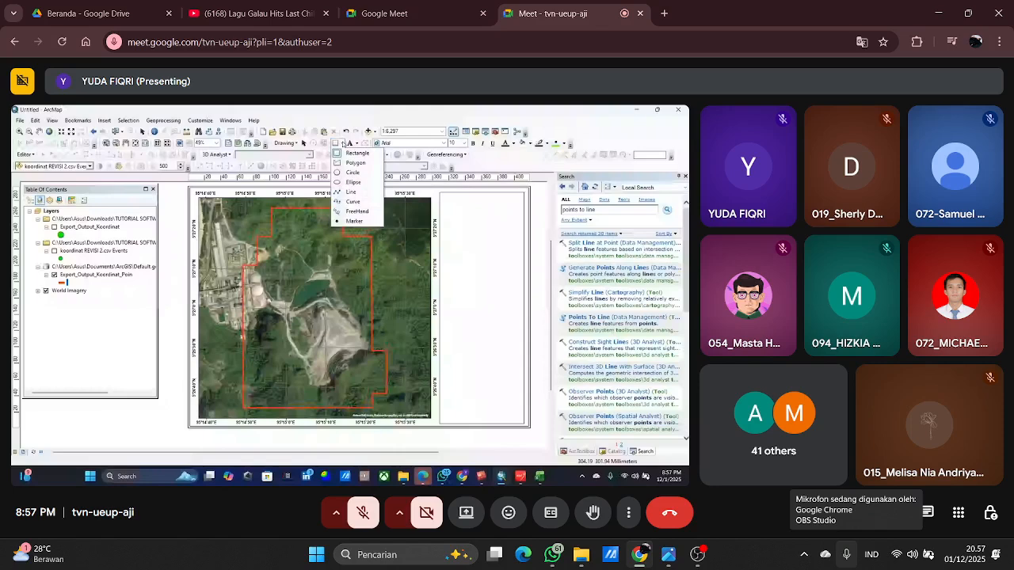
pyautogui.click(351, 192)
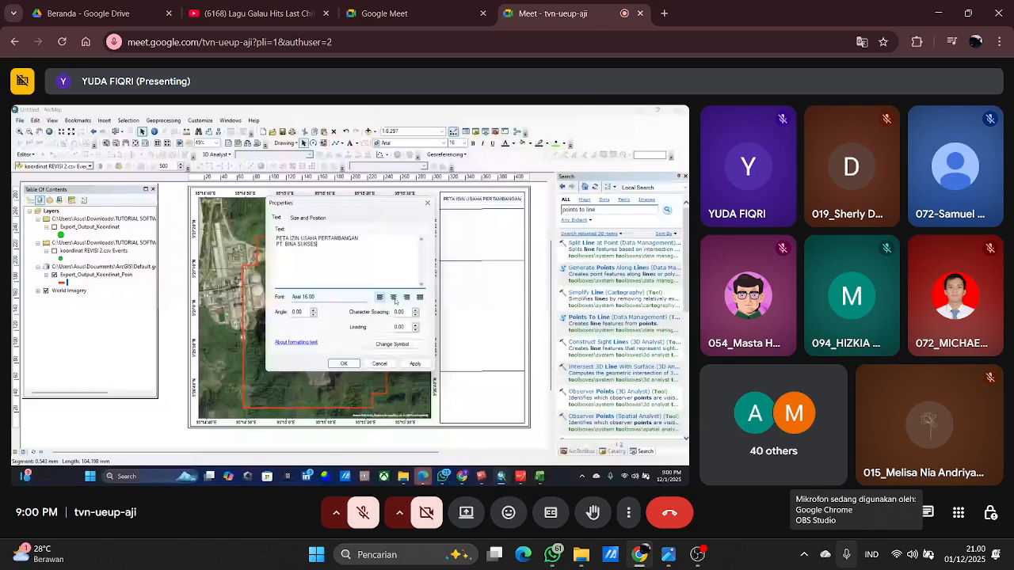
# Center-align the two-line title "PETA IZIN USAHA PERTAMBANGAN PT. BINA SUKSES" and accept its text properties.
pyautogui.click(410, 364)
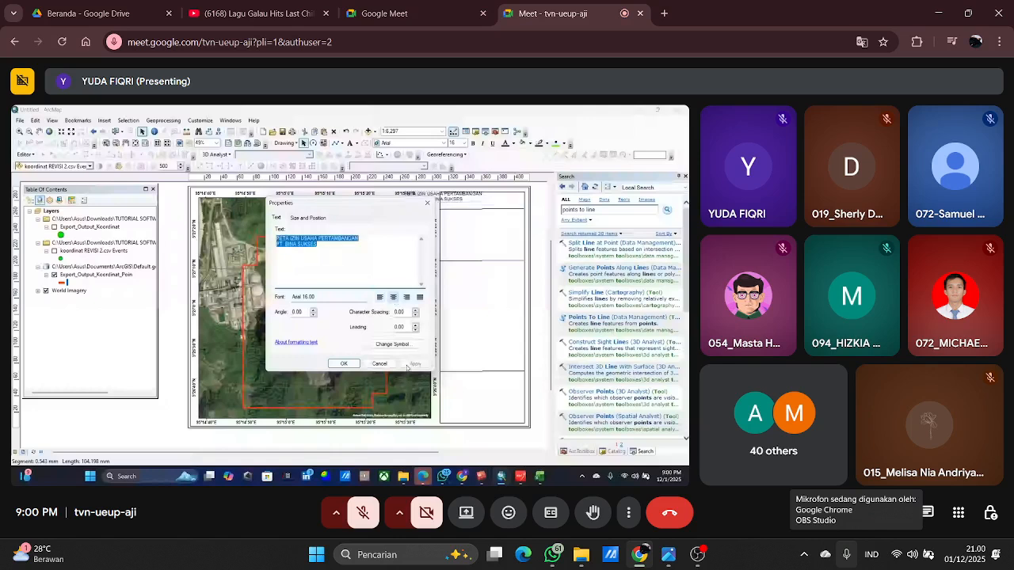
pyautogui.click(345, 363)
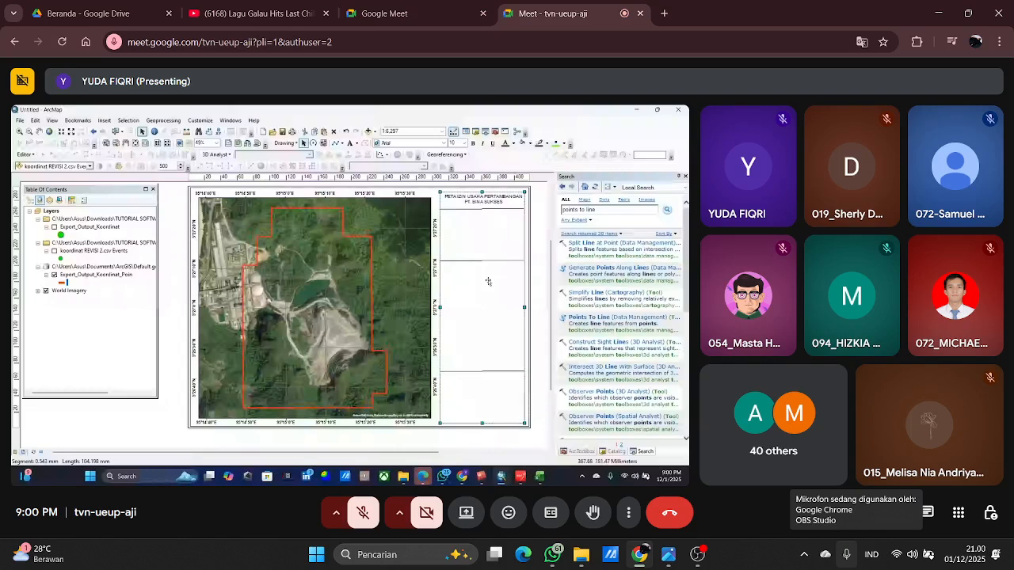
pyautogui.click(486, 241)
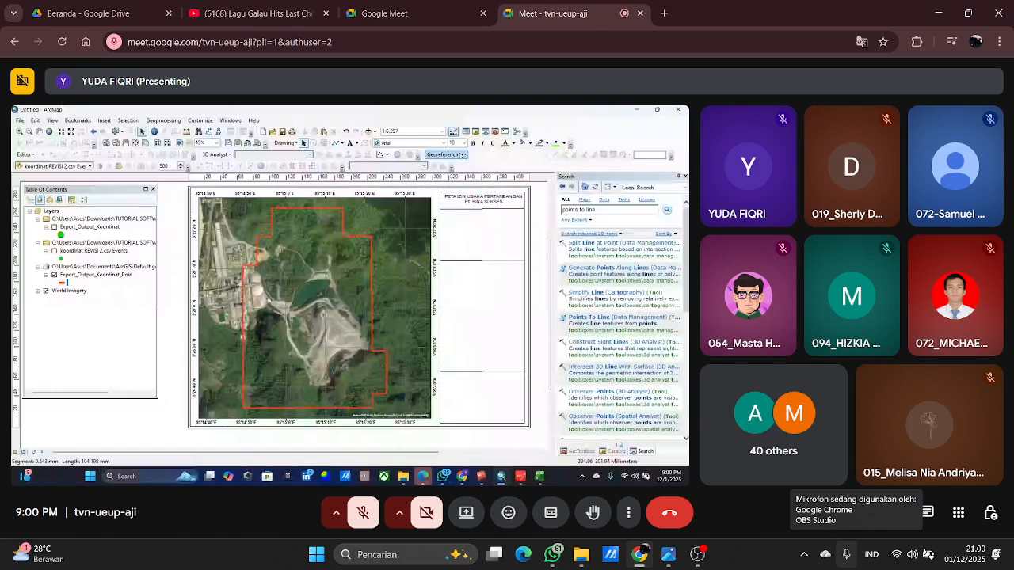
pyautogui.click(356, 144)
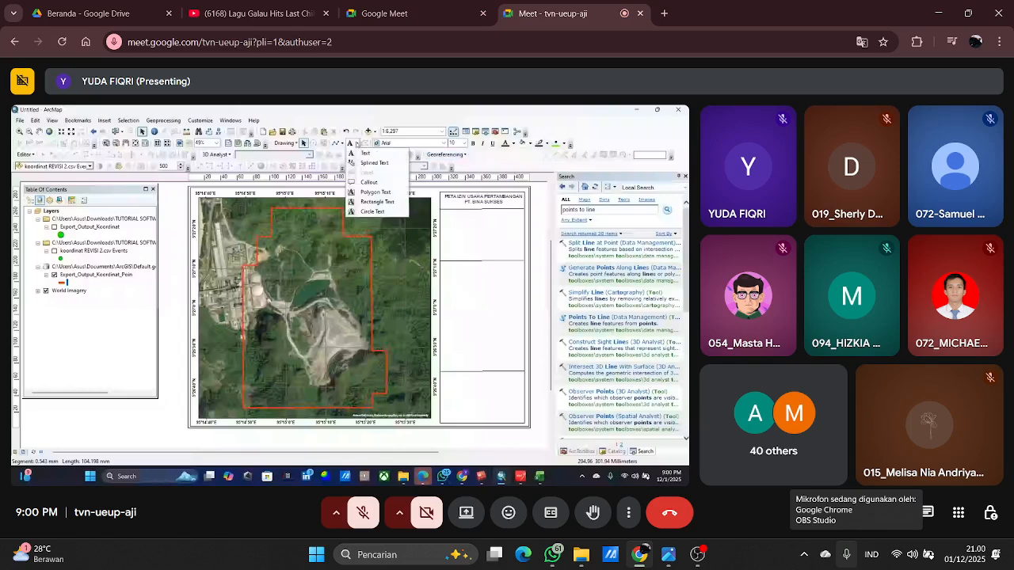
pyautogui.click(357, 144)
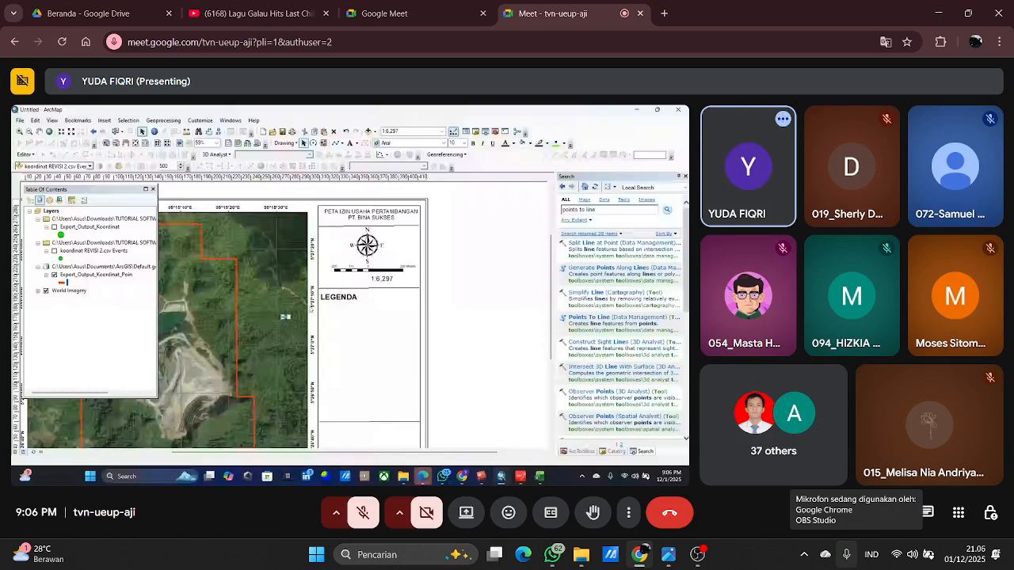
# Set the "SKALA" text's font size to 16 and place it directly before the scale ratio, beneath the scale bar.
pyautogui.doubleClick(287, 318)
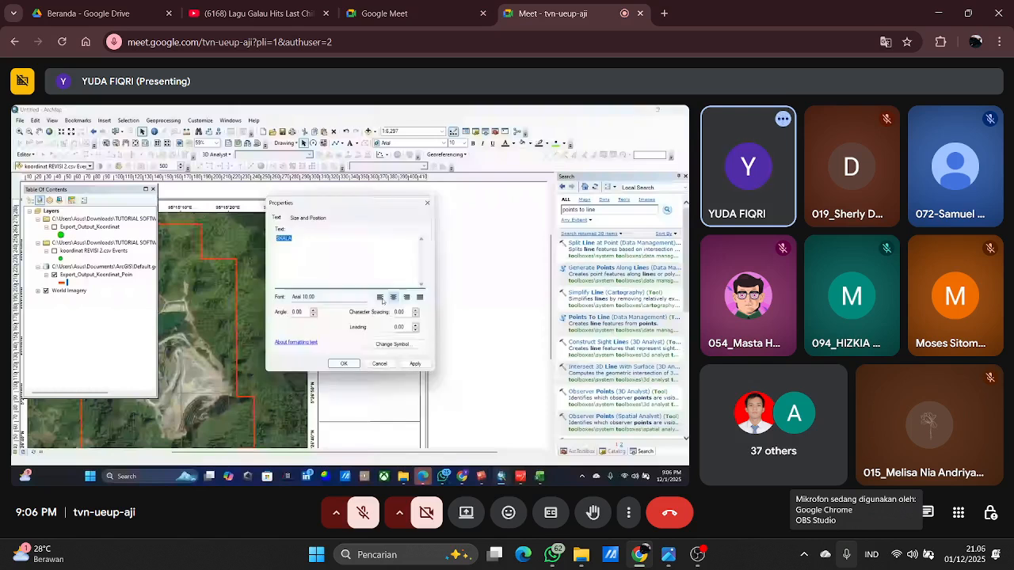
pyautogui.click(395, 344)
pyautogui.click(583, 268)
pyautogui.click(565, 298)
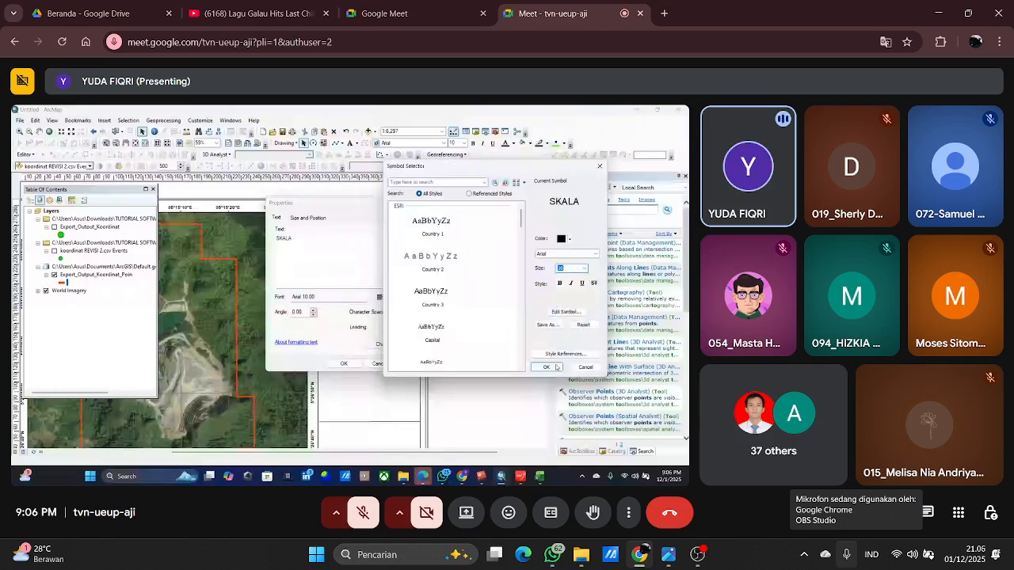
pyautogui.click(546, 367)
pyautogui.click(415, 364)
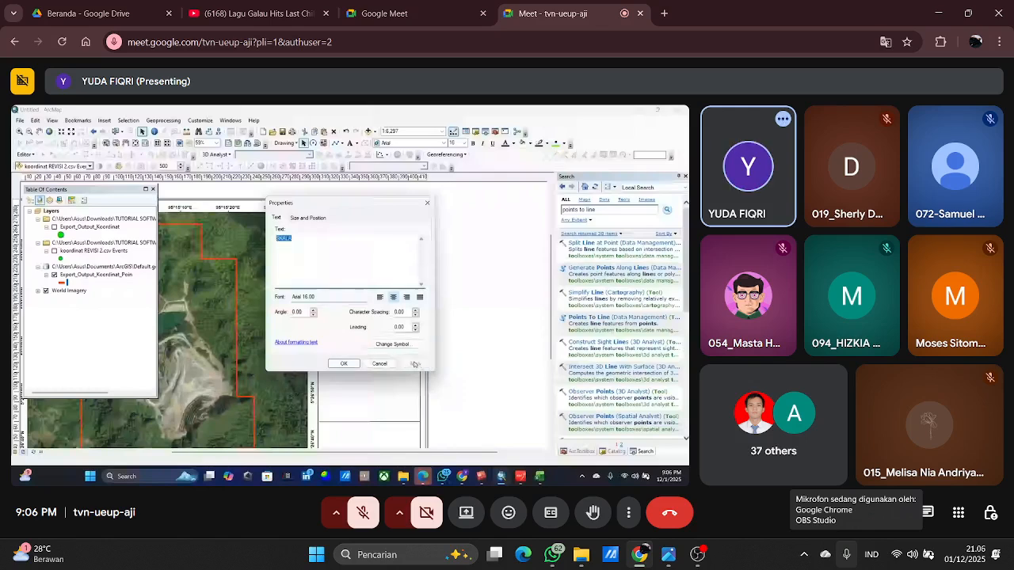
pyautogui.moveTo(370, 203); pyautogui.dragTo(423, 260)
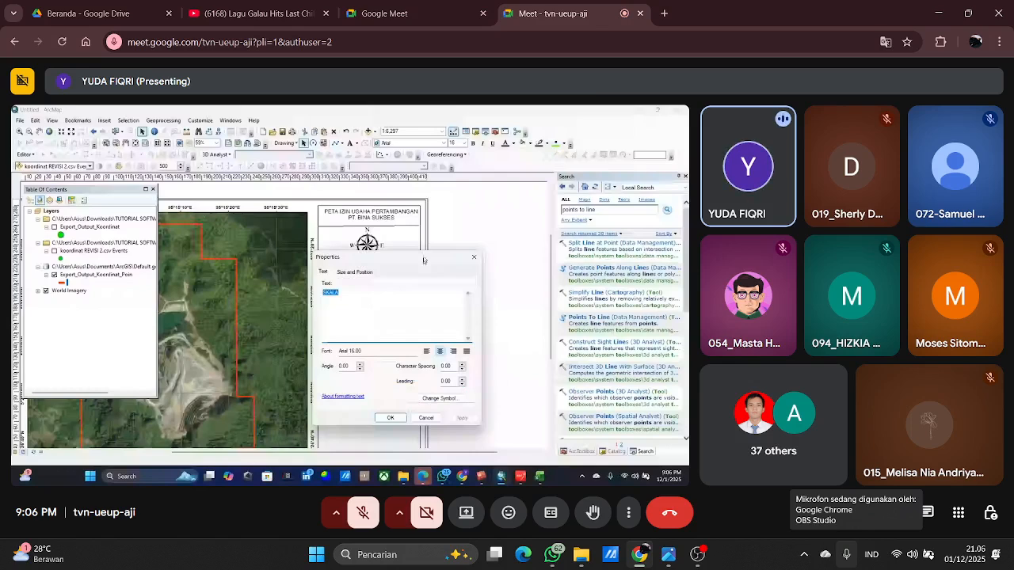
pyautogui.moveTo(423, 260); pyautogui.dragTo(426, 243)
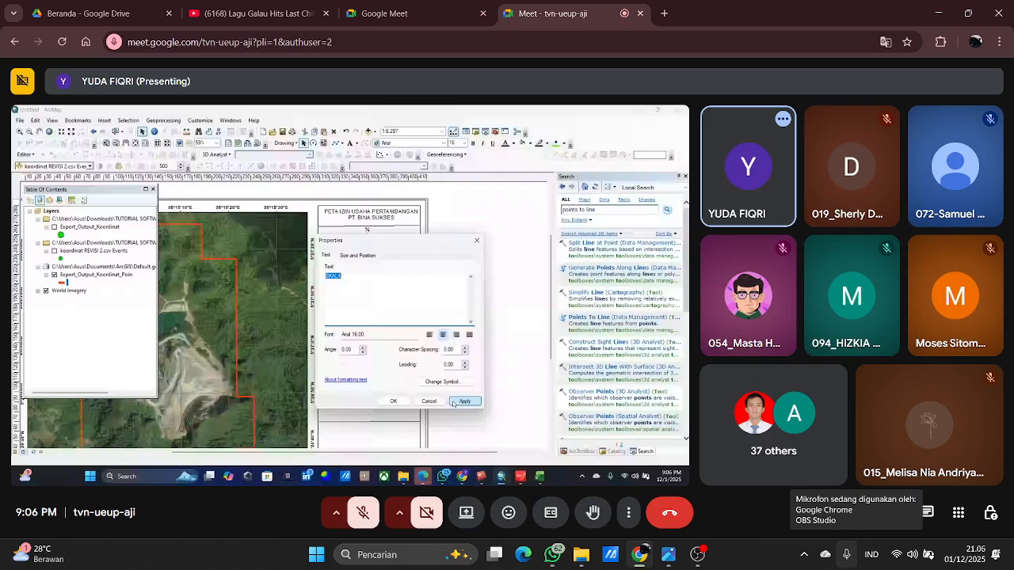
pyautogui.click(463, 402)
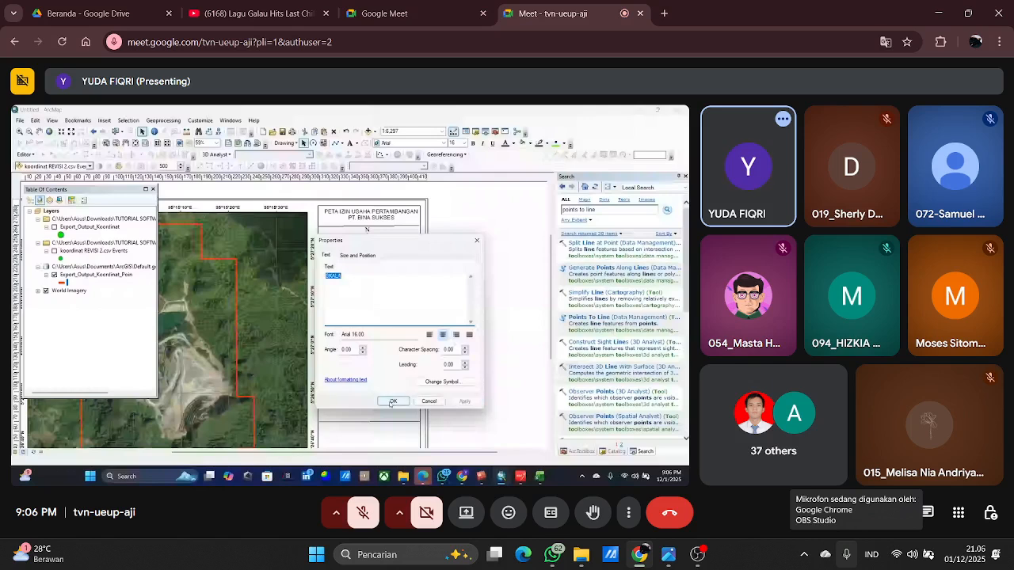
pyautogui.click(392, 401)
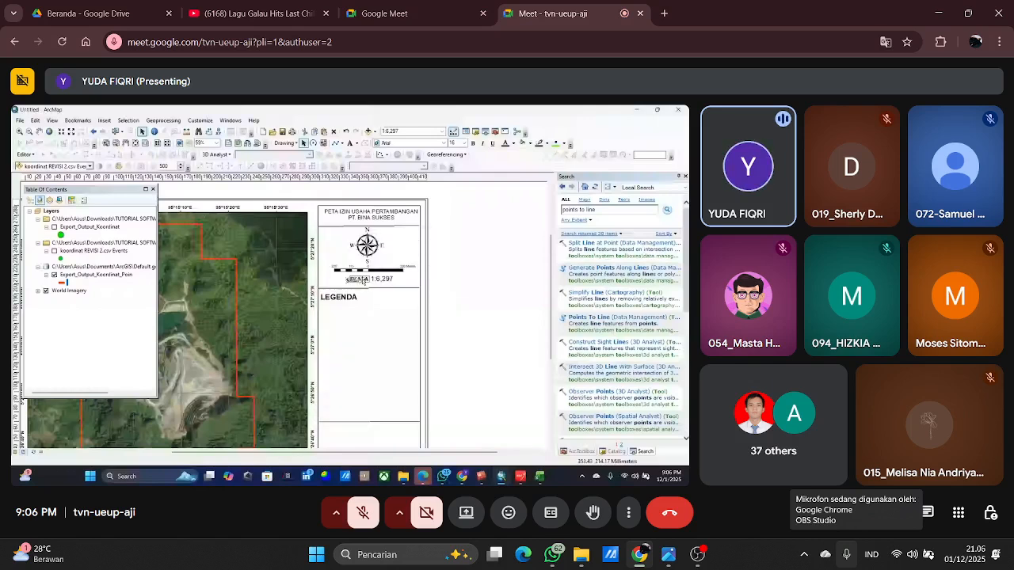
pyautogui.click(387, 386)
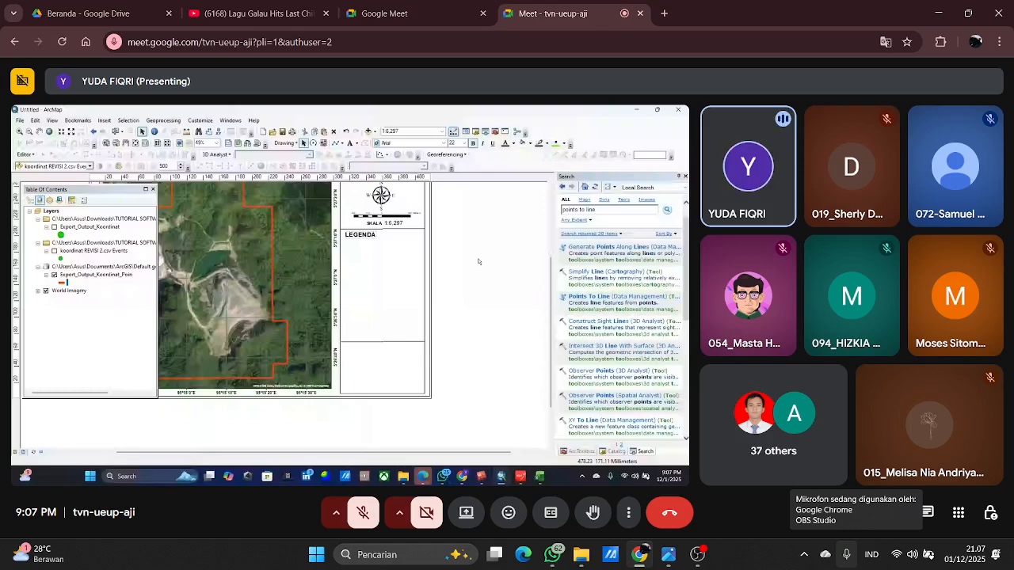
# Start inserting a legend into the map layout.
pyautogui.click(103, 120)
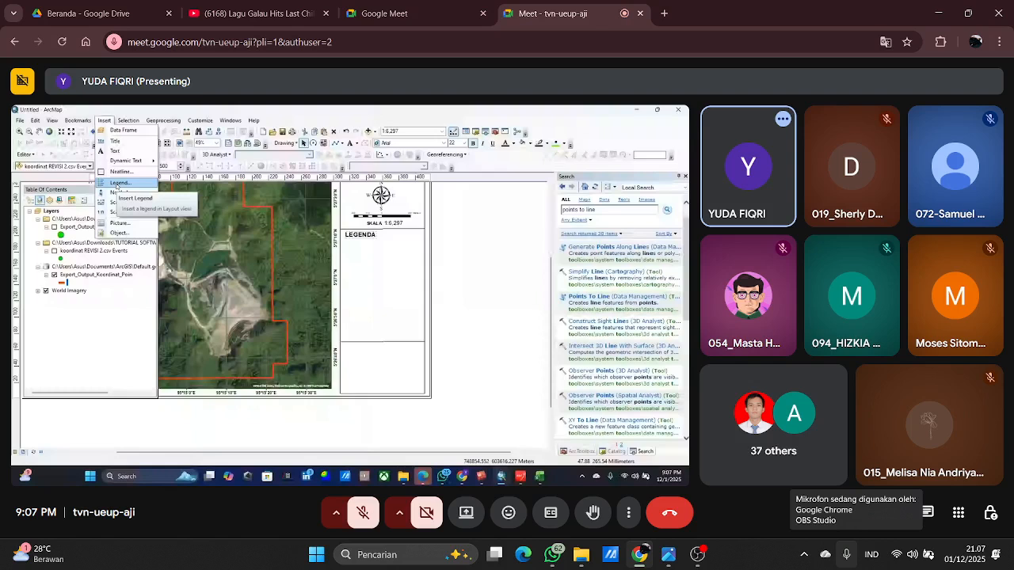
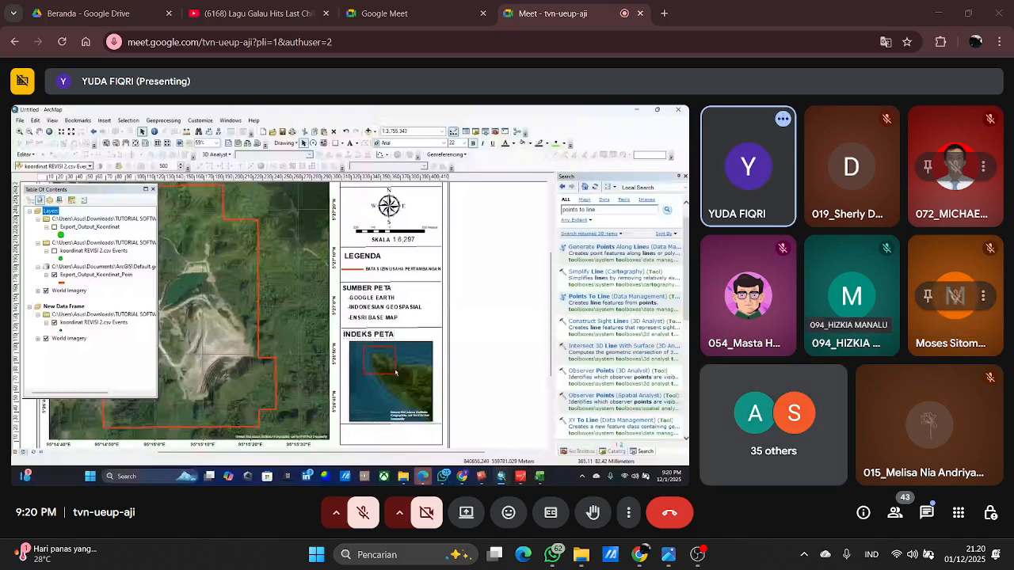
# Check the meeting's in-call messages for new comments and close the message pane.
pyautogui.moveTo(697, 554)
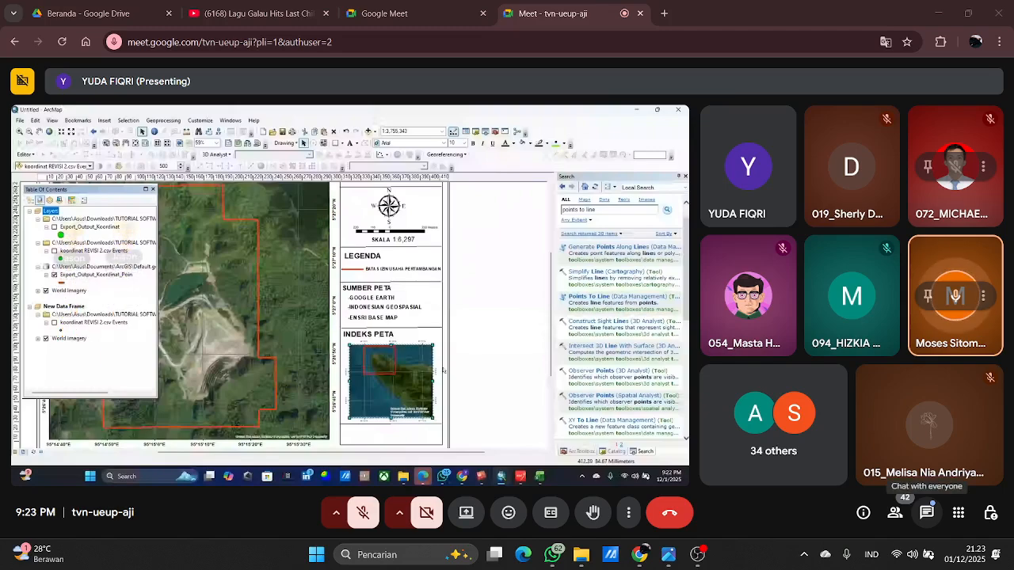
pyautogui.click(926, 512)
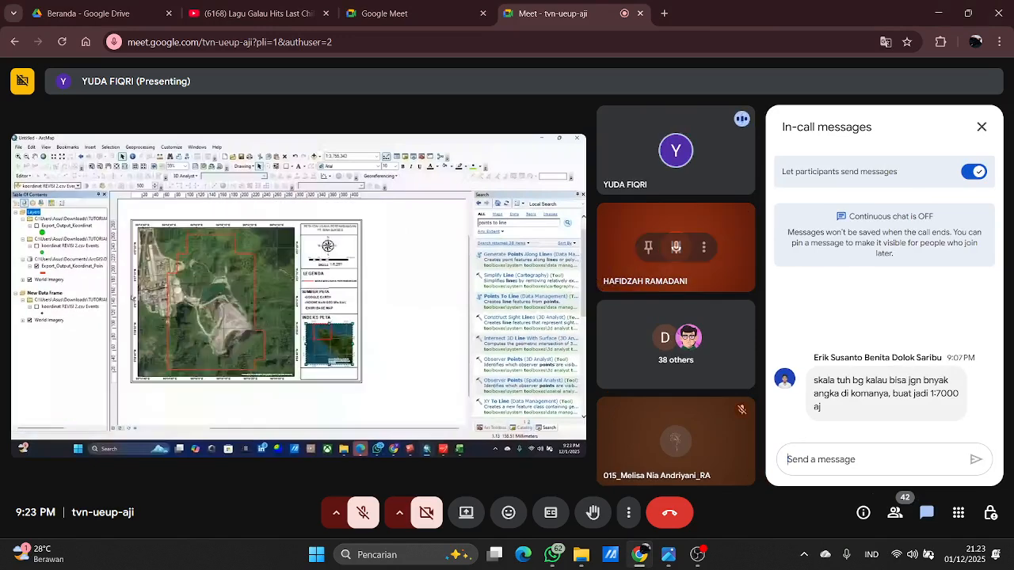
pyautogui.click(981, 127)
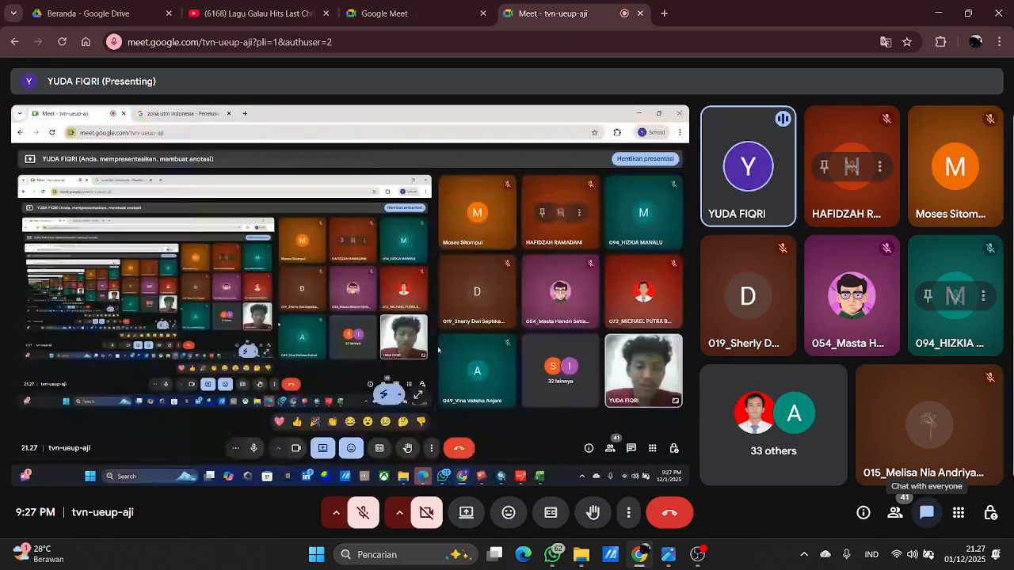
pyautogui.click(925, 512)
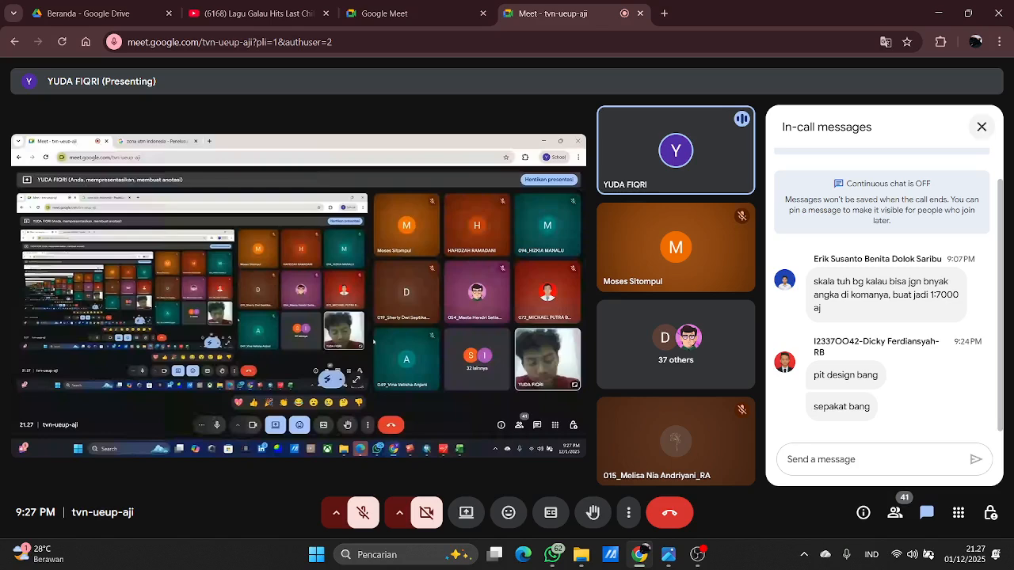
pyautogui.click(981, 126)
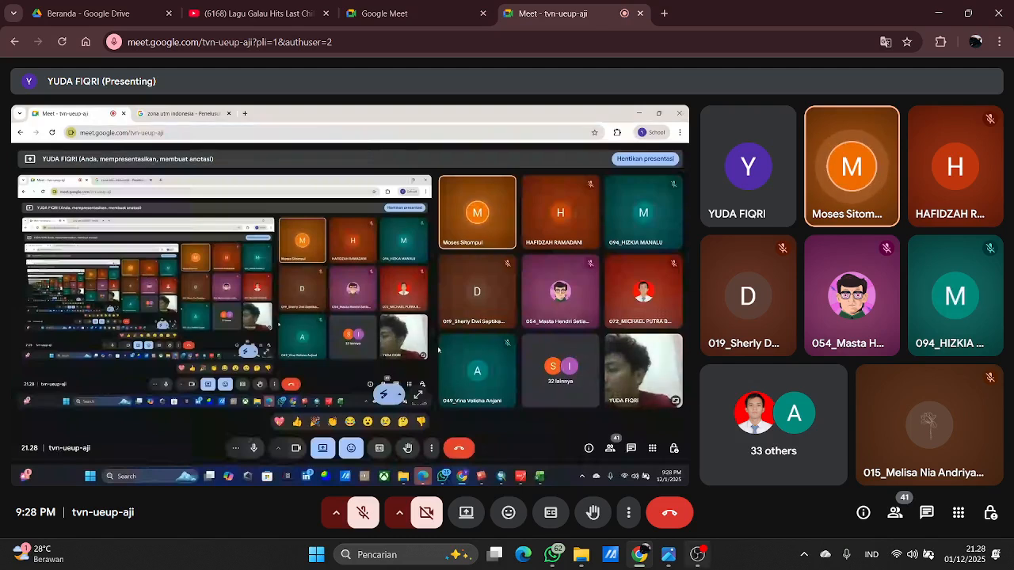
pyautogui.moveTo(697, 554)
pyautogui.moveTo(697, 489)
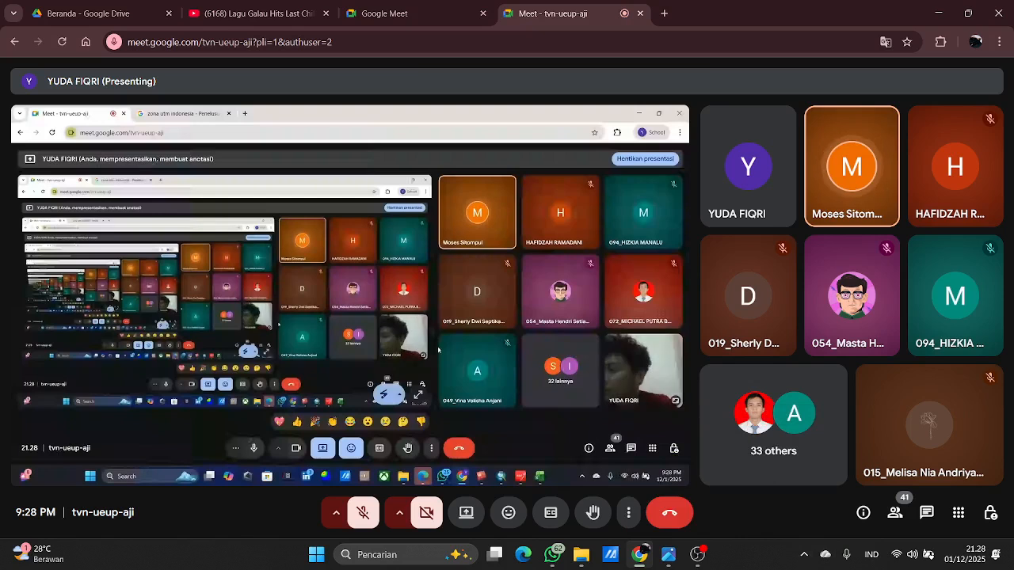
pyautogui.press('XF86AudioRaiseVolume')
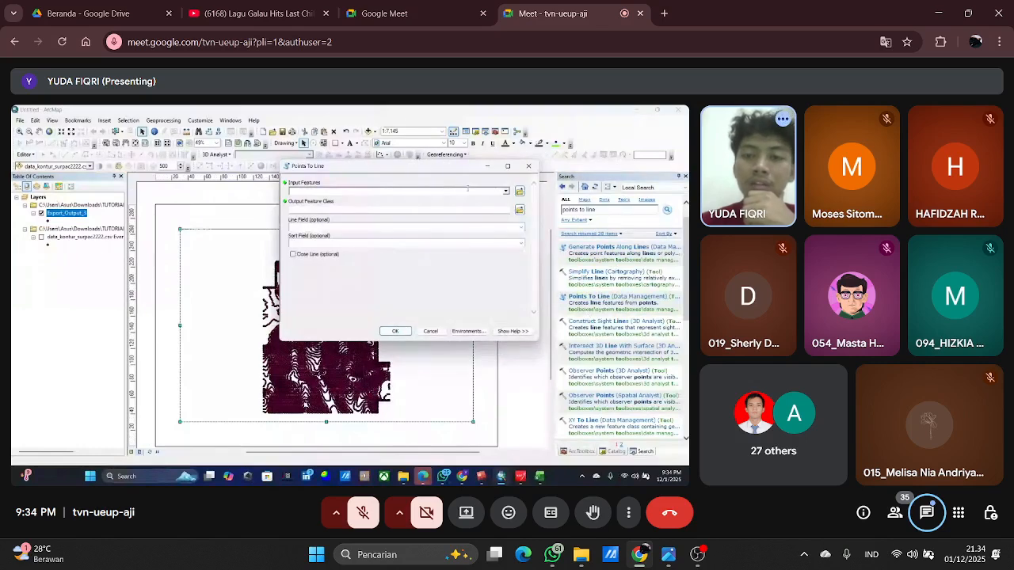
# Convert the Export_Output_3 points to lines with Points To Line, keeping the default output feature class.
pyautogui.click(339, 201)
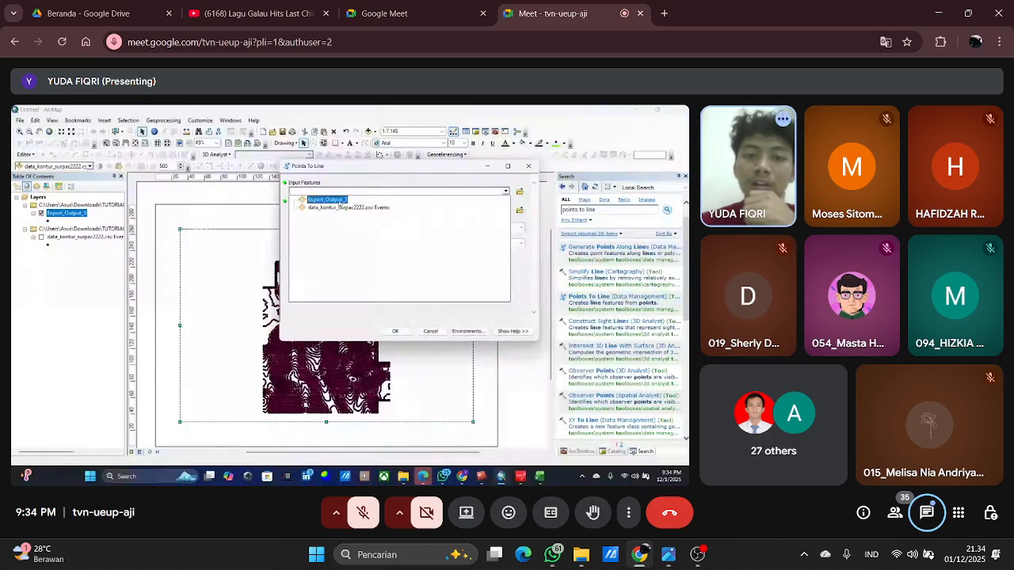
pyautogui.click(339, 200)
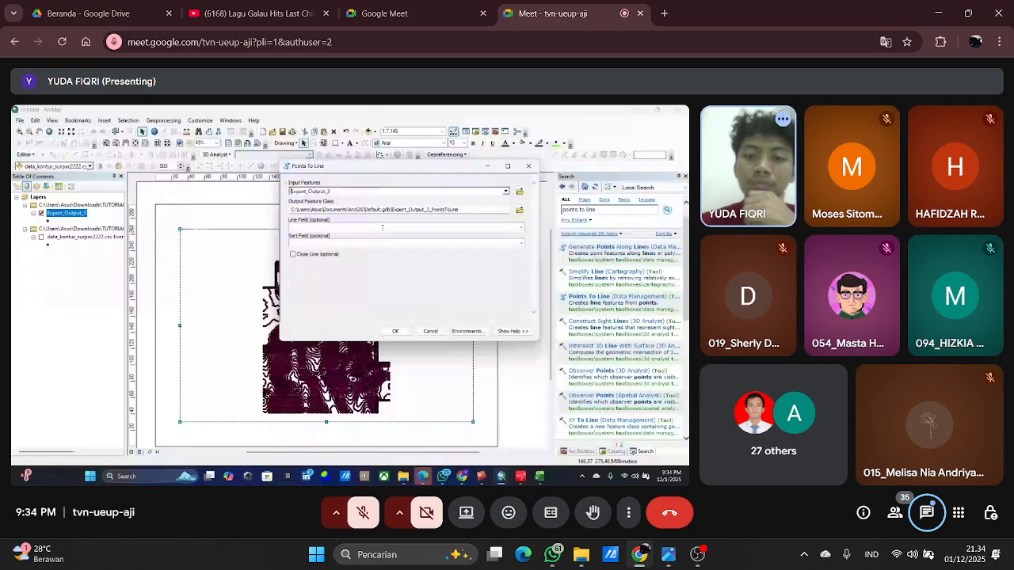
pyautogui.click(395, 331)
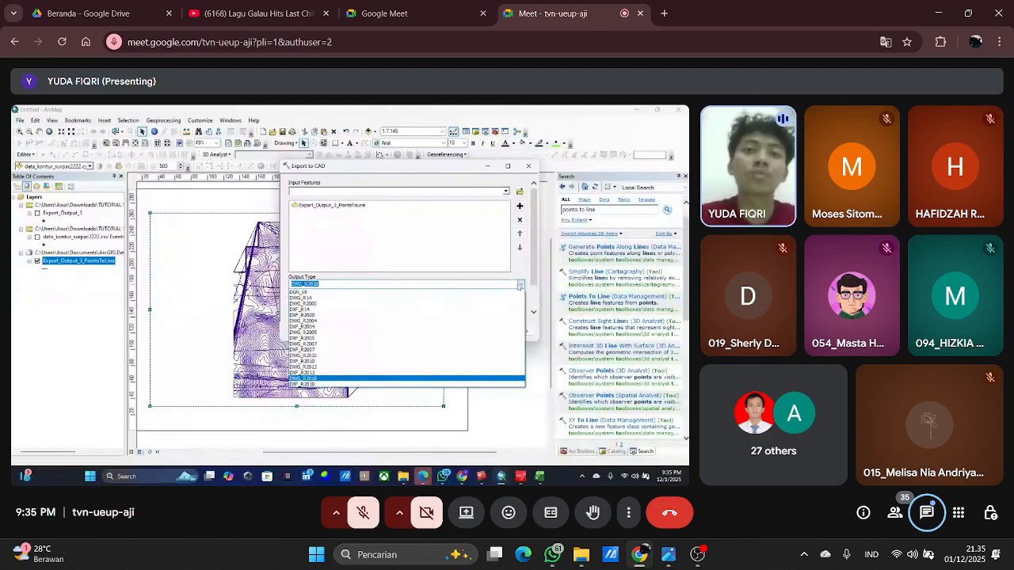
# Read the latest in-call messages during the CAD export setup and return to the shared screen.
pyautogui.click(926, 512)
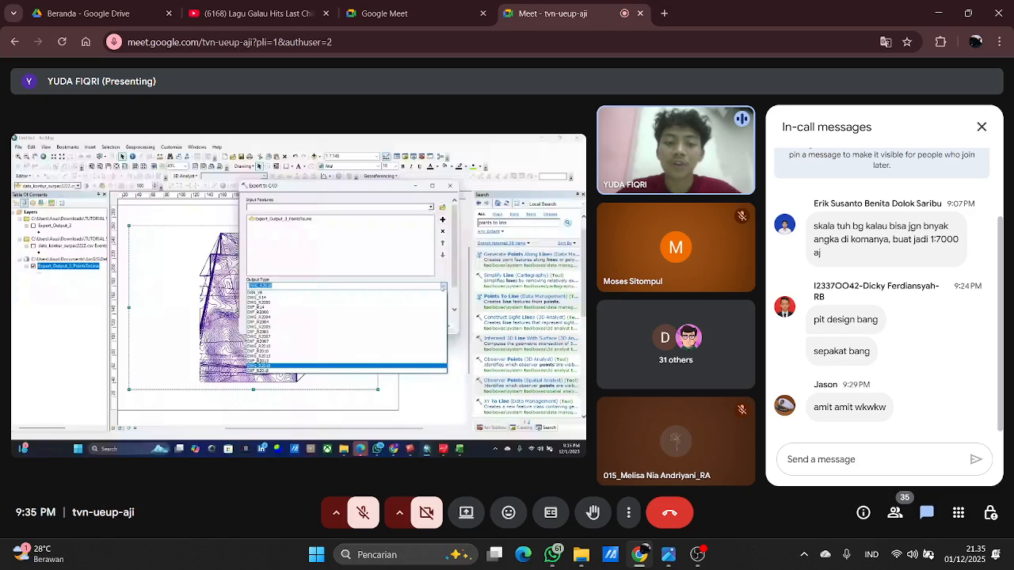
pyautogui.click(981, 126)
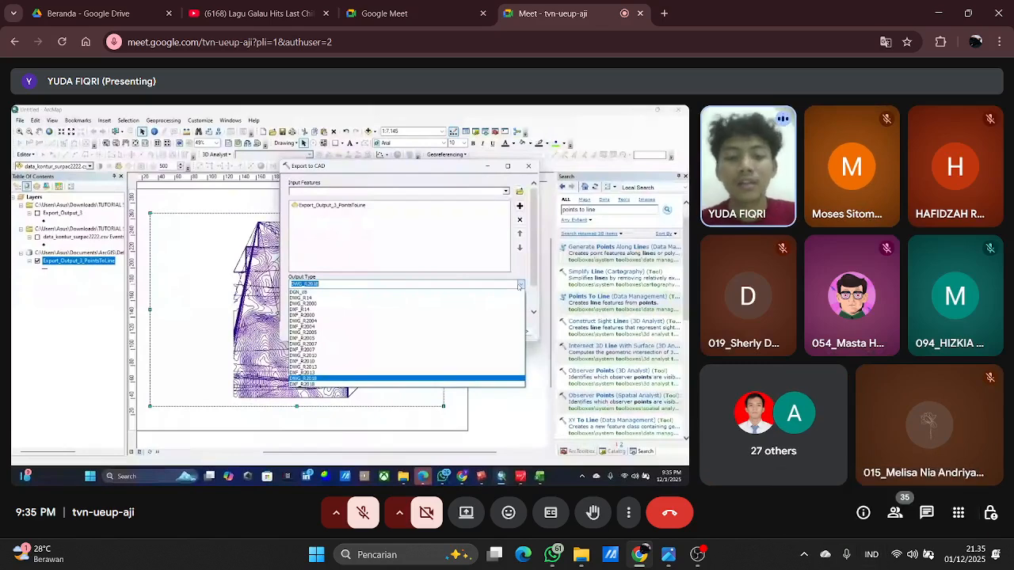
pyautogui.click(697, 554)
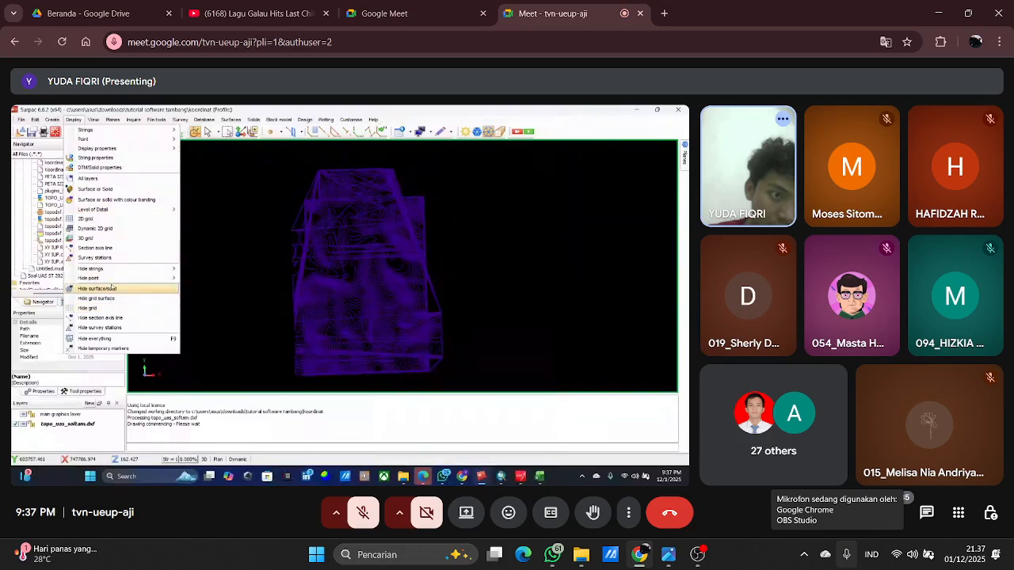
# Add the Display and hide toolbar to the Surpac workspace.
pyautogui.rightClick(576, 132)
pyautogui.moveTo(623, 167)
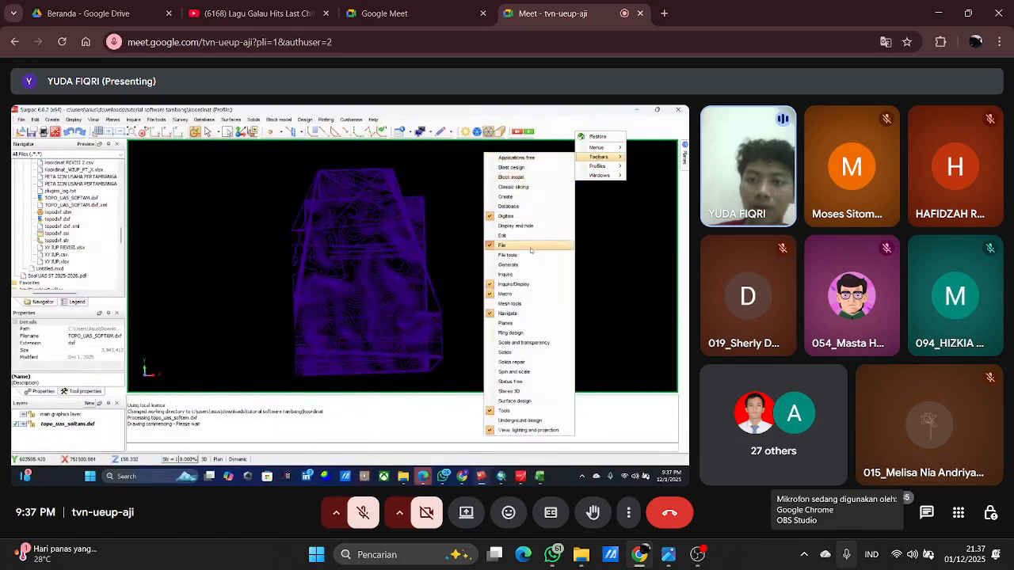
pyautogui.click(523, 226)
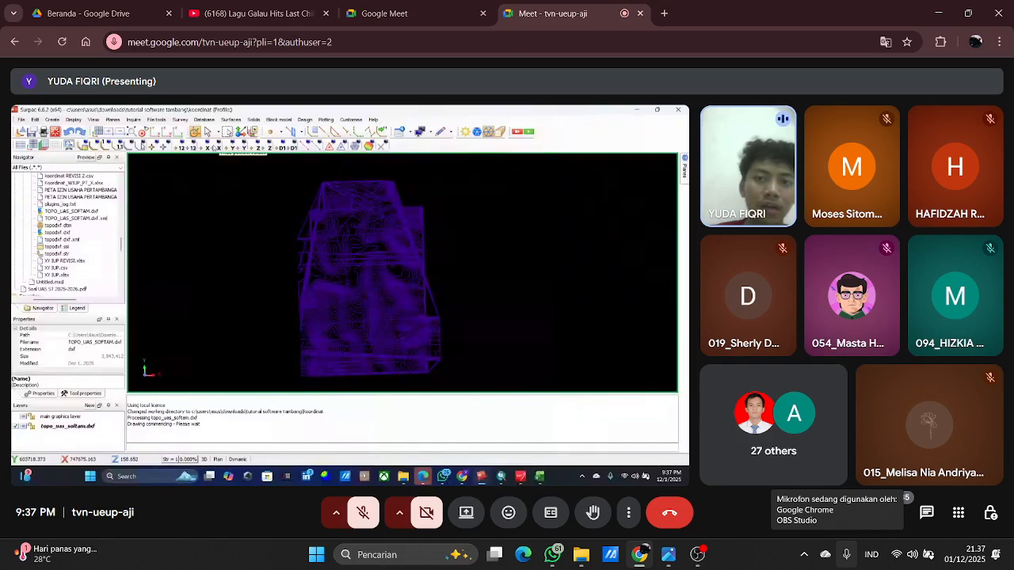
# Examine the available display and hide, level of detail, database, block model estimation and pit design commands.
pyautogui.click(429, 132)
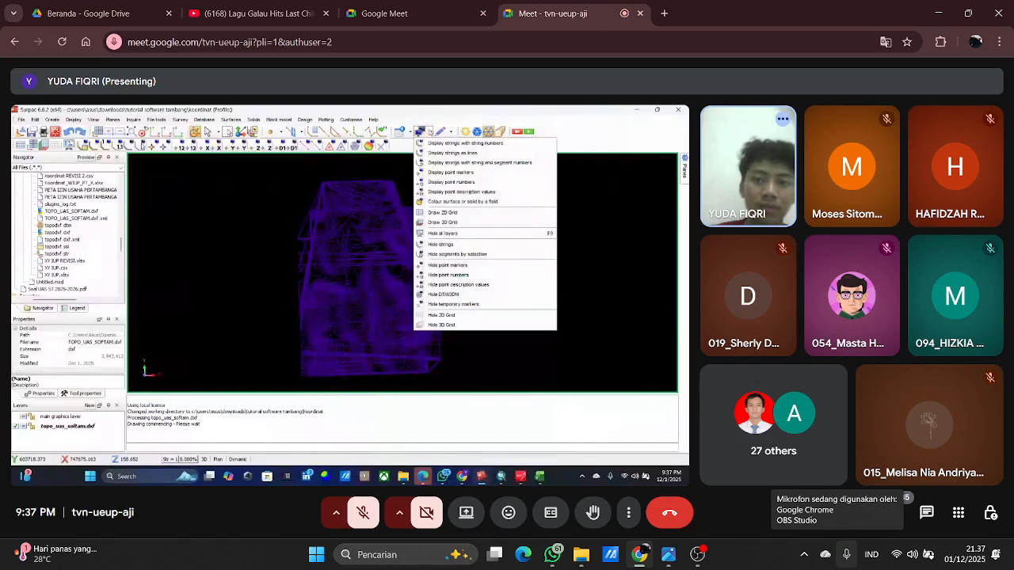
pyautogui.click(447, 339)
pyautogui.click(71, 120)
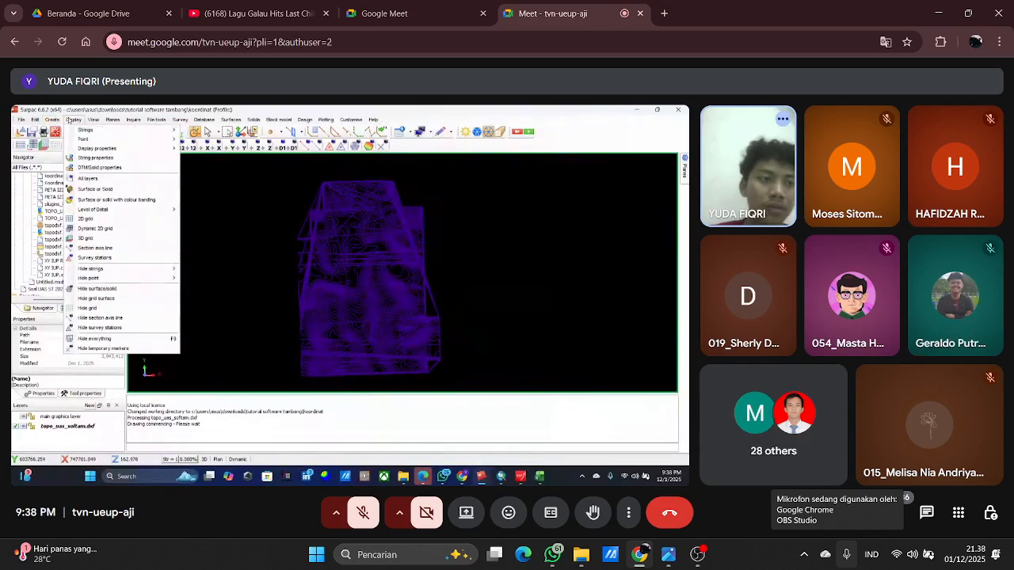
pyautogui.click(71, 119)
pyautogui.click(72, 120)
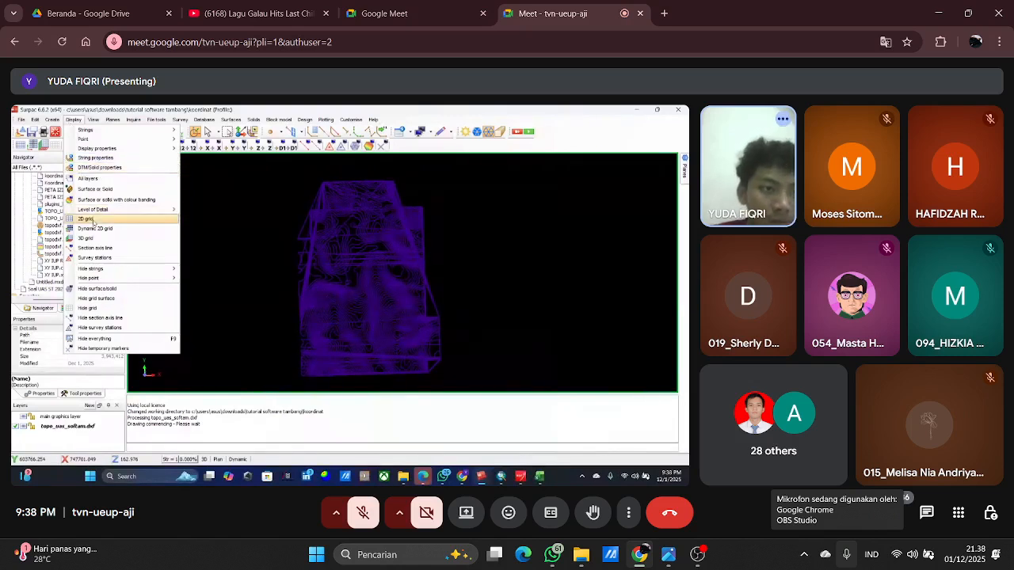
pyautogui.moveTo(102, 211)
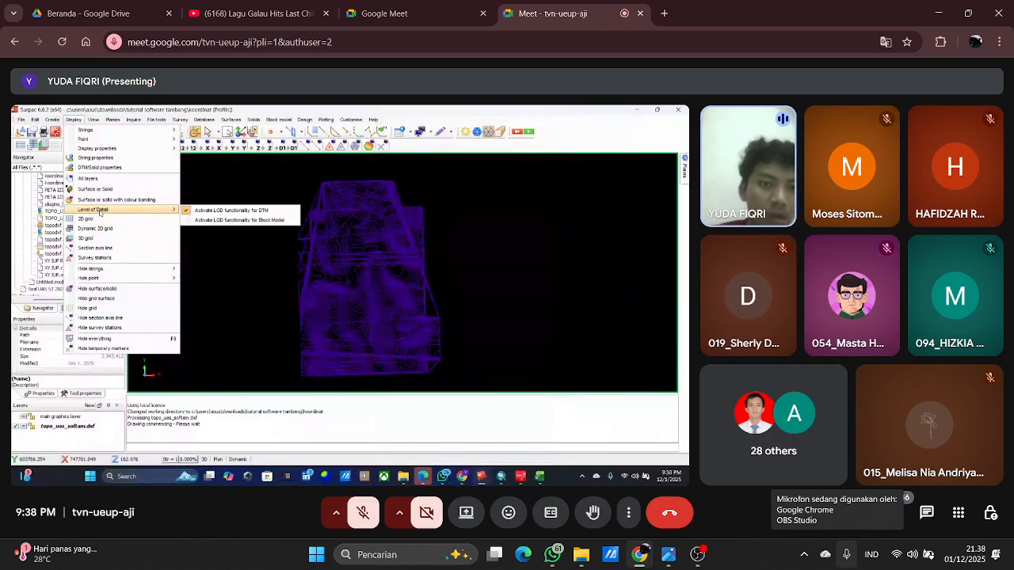
pyautogui.click(268, 180)
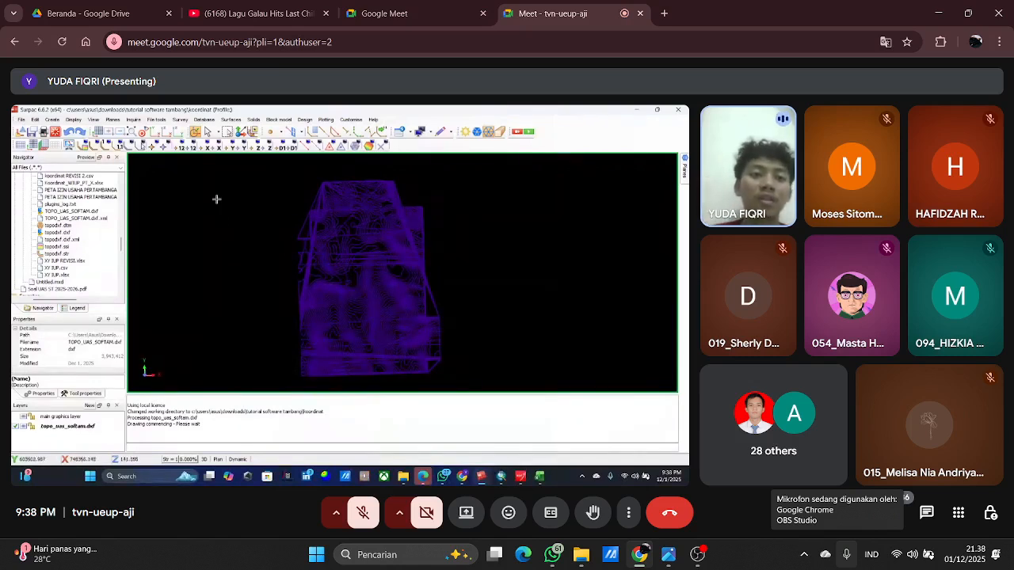
pyautogui.click(200, 123)
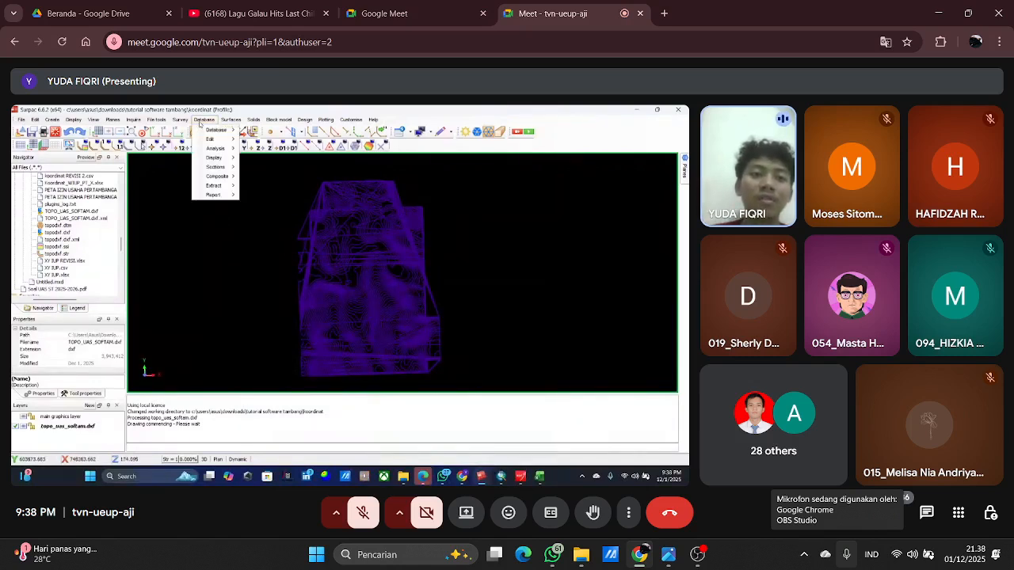
pyautogui.moveTo(208, 129)
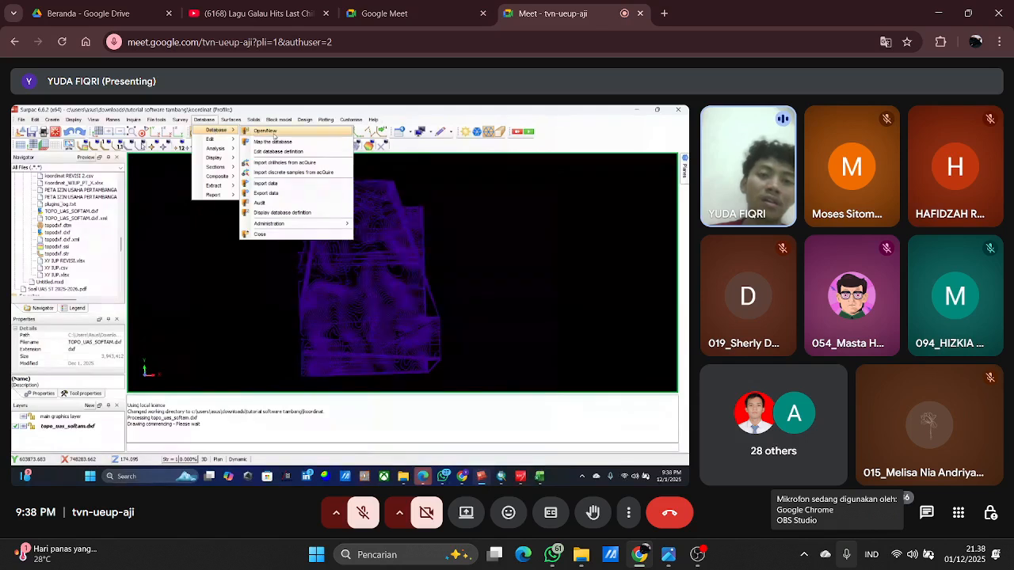
pyautogui.moveTo(264, 121)
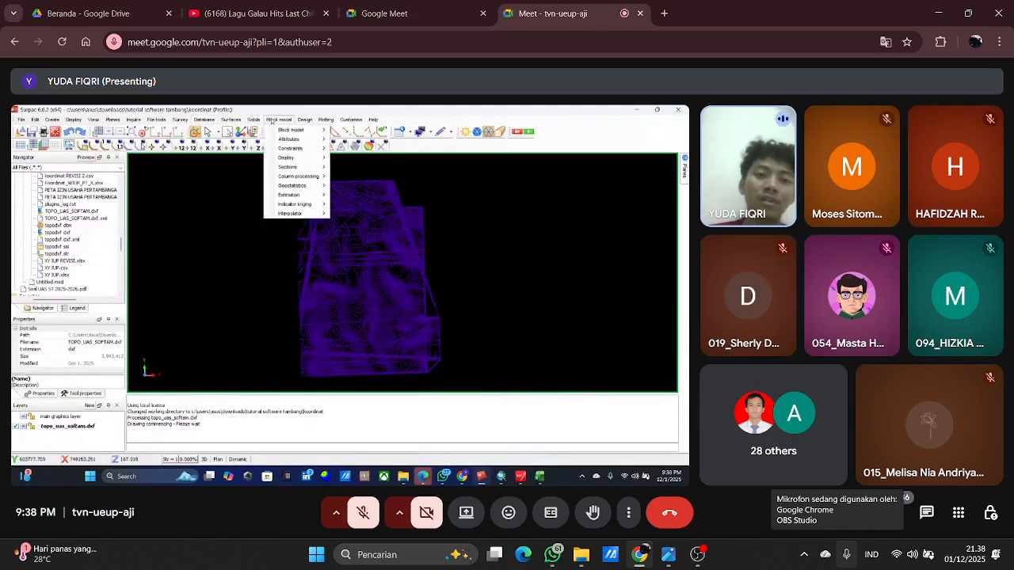
pyautogui.moveTo(297, 199)
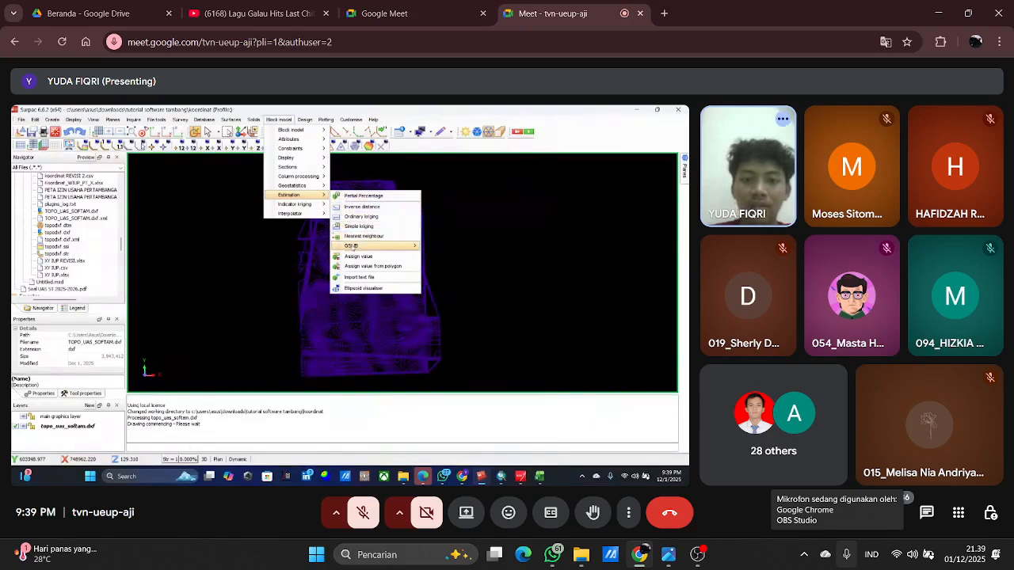
pyautogui.moveTo(353, 246)
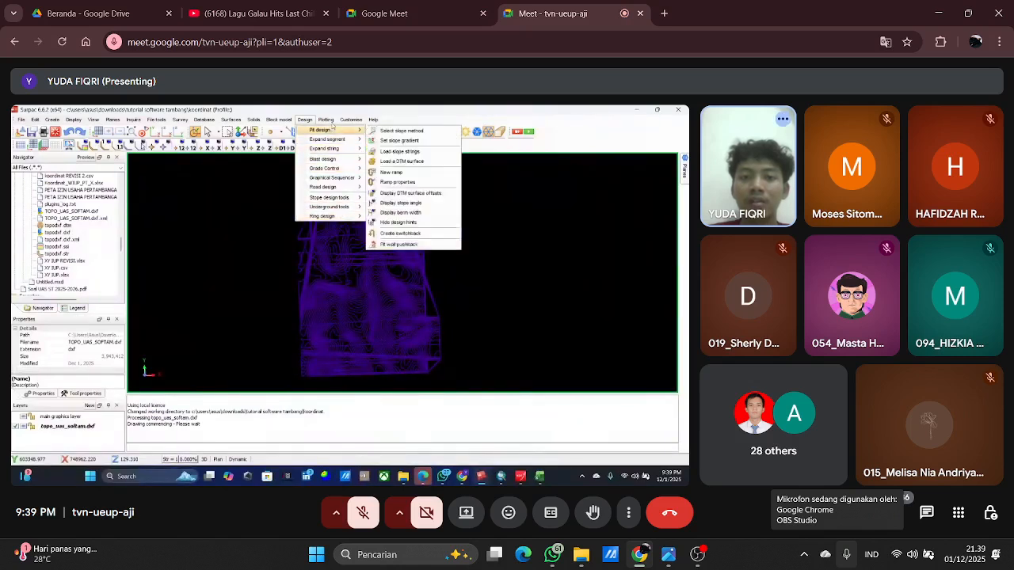
pyautogui.moveTo(354, 121)
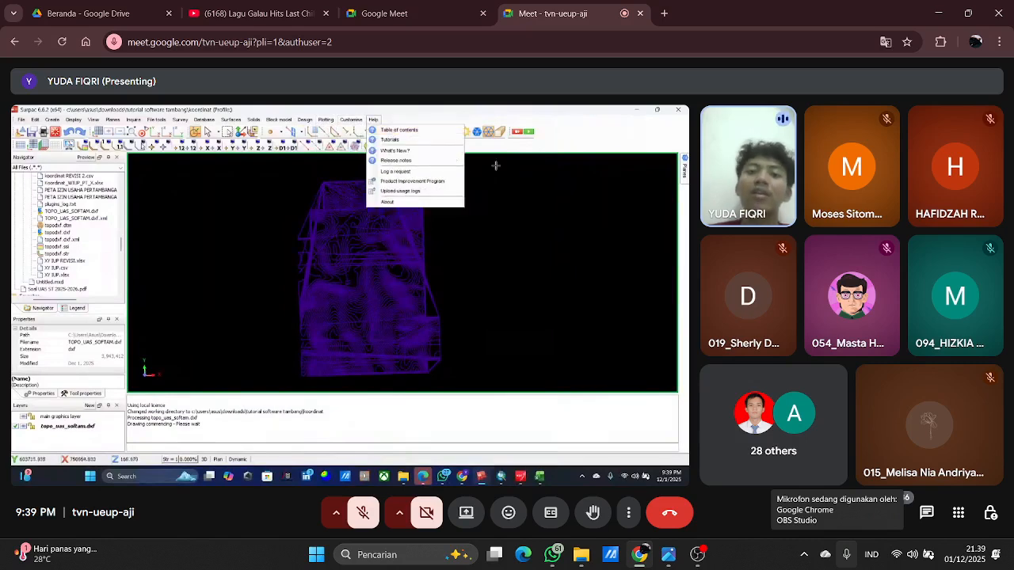
pyautogui.click(540, 157)
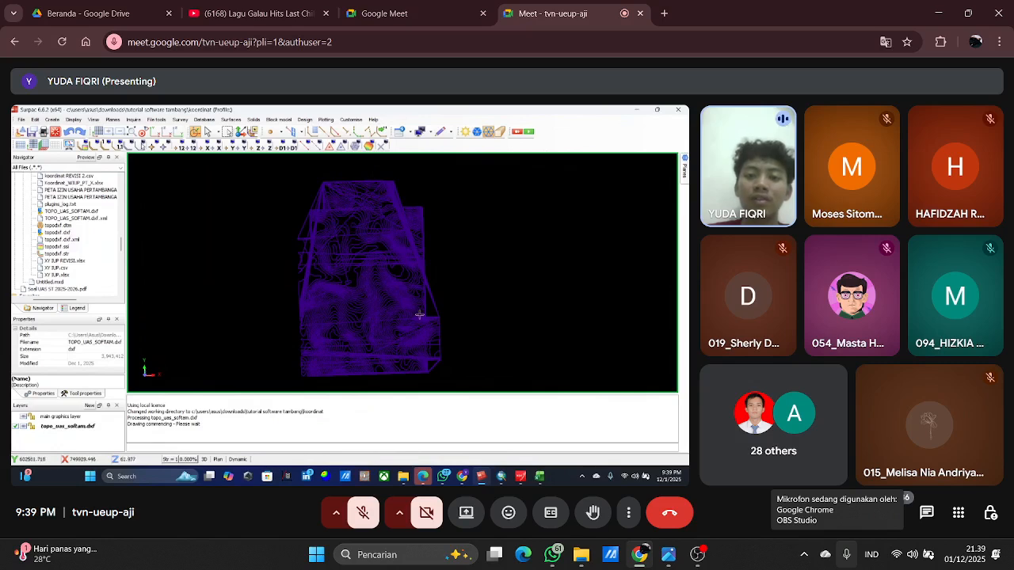
# Add the Edit toolbar to the Surpac workspace.
pyautogui.scroll(3, 427, 294)
pyautogui.scroll(-3, 432, 290)
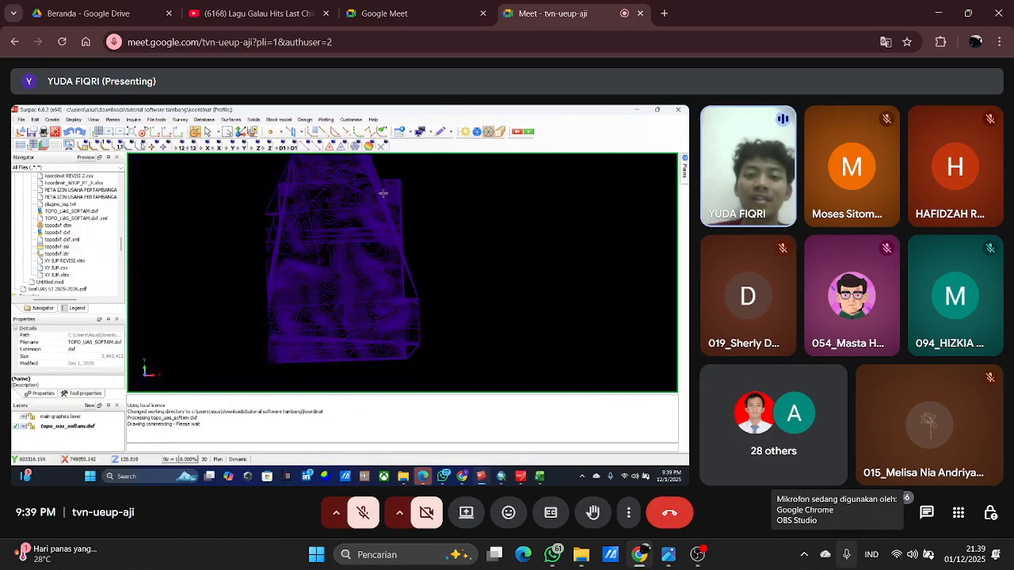
pyautogui.scroll(4, 383, 192)
pyautogui.scroll(-3, 383, 258)
pyautogui.scroll(2, 388, 192)
pyautogui.scroll(-1, 372, 285)
pyautogui.rightClick(570, 135)
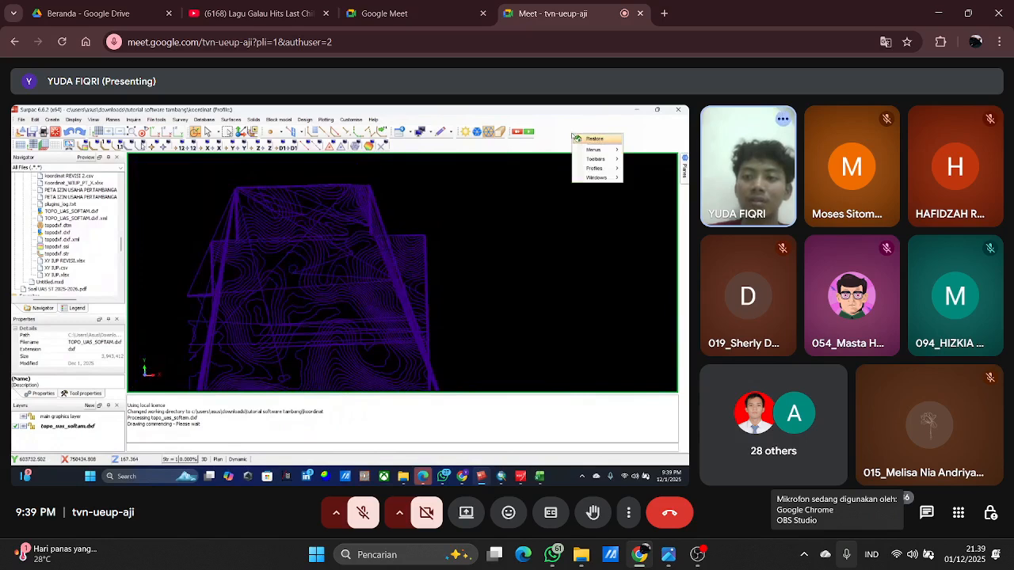
pyautogui.moveTo(586, 157)
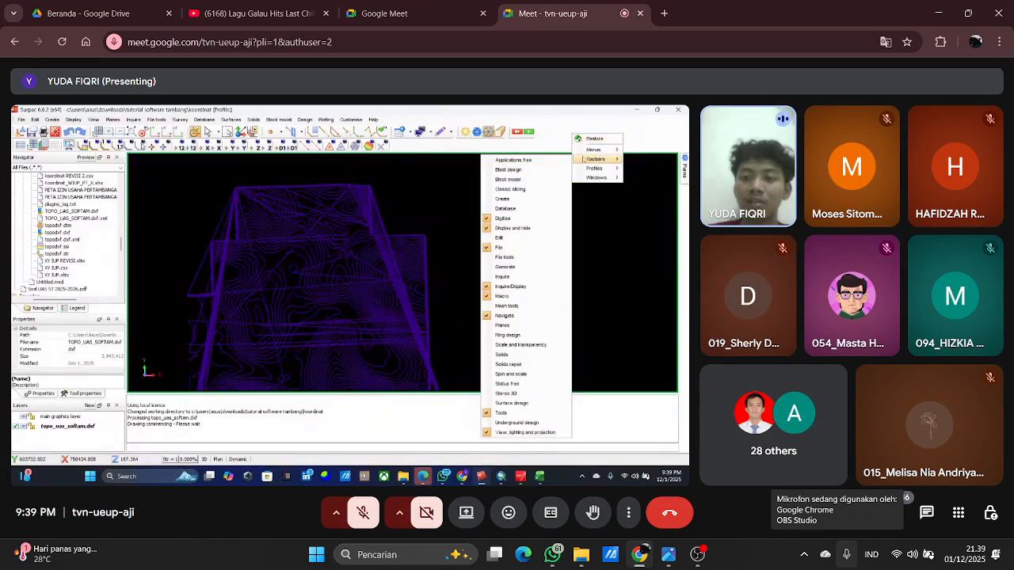
pyautogui.click(515, 239)
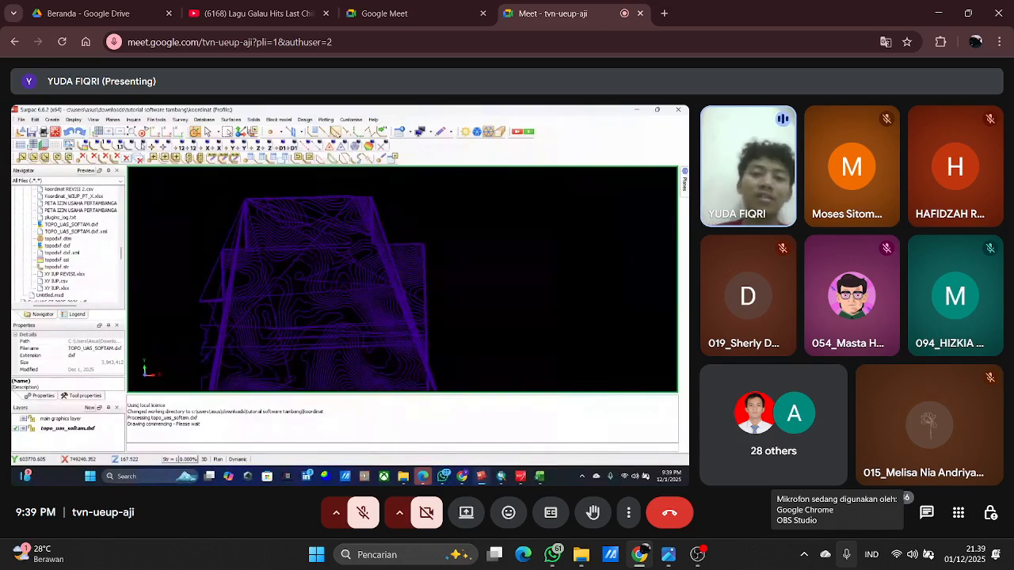
# Digitise a sloping two-point line in the empty area to the right of the topographic contours.
pyautogui.click(325, 133)
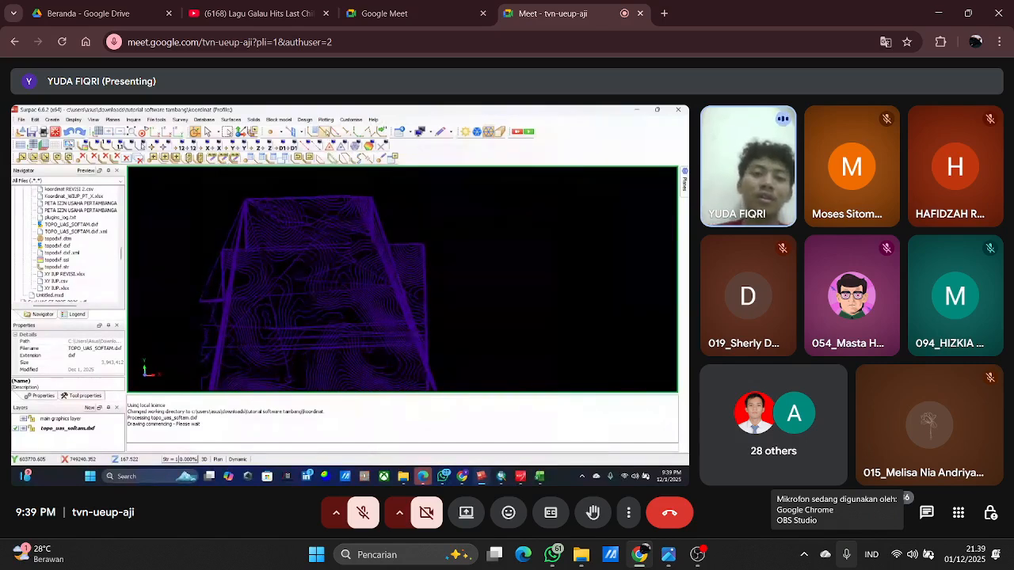
pyautogui.click(449, 192)
pyautogui.click(576, 245)
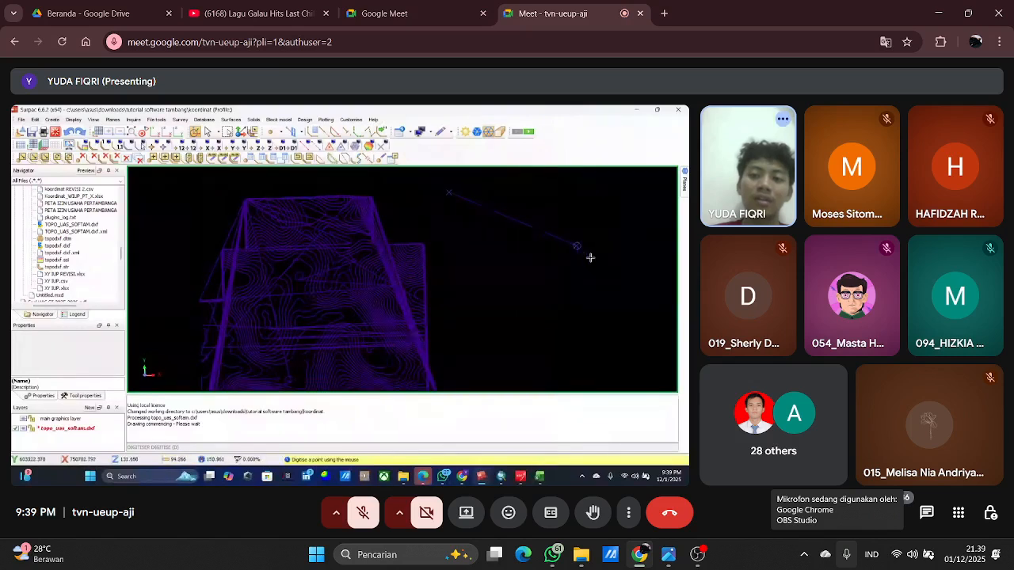
pyautogui.press('Escape')
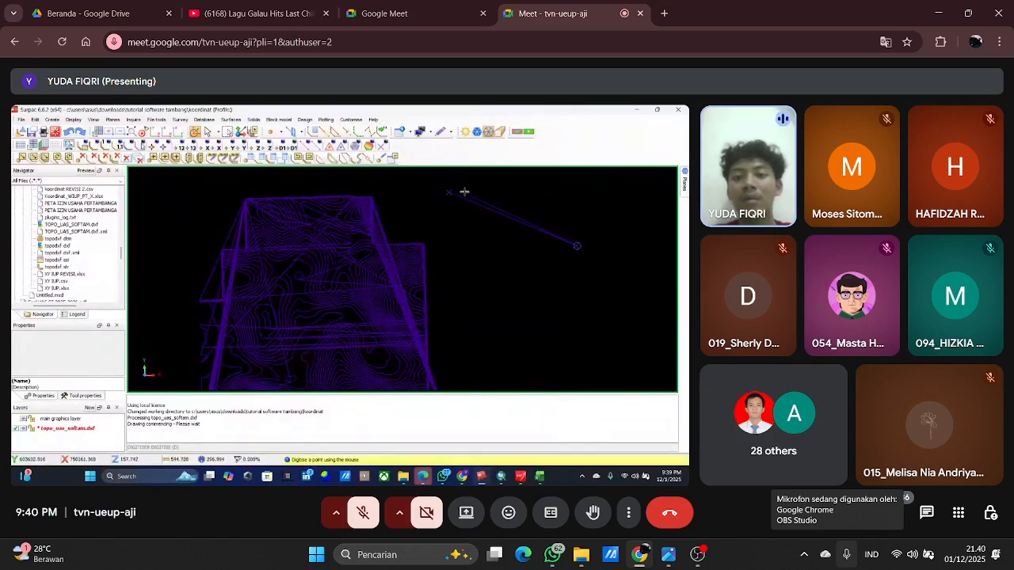
pyautogui.press('Escape')
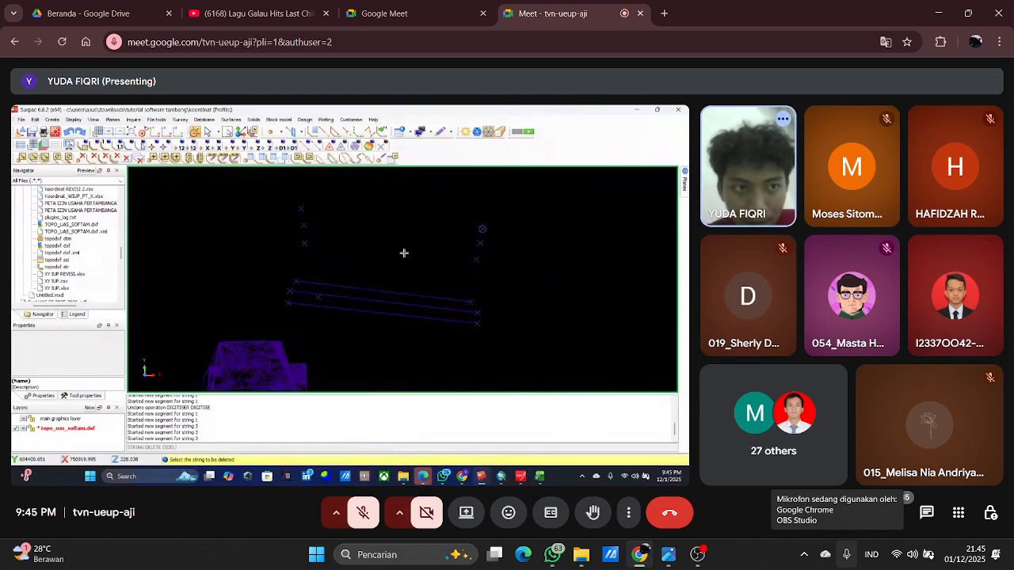
# Undo the last string deletion to restore the three upper sloping lines.
pyautogui.click(70, 132)
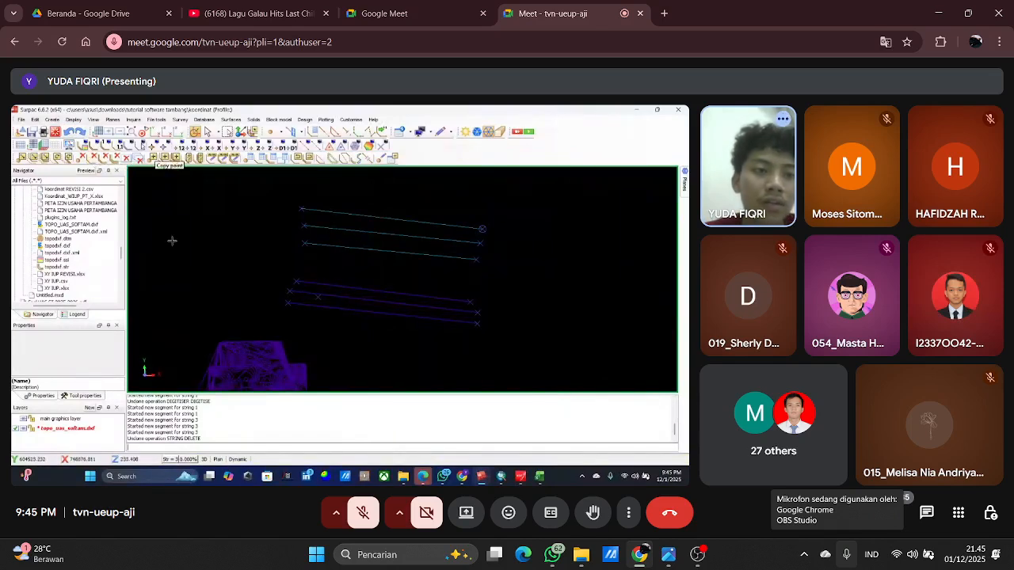
# Delete the string of the three upper sloping lines and the string containing the lower lines and the topography.
pyautogui.click(105, 157)
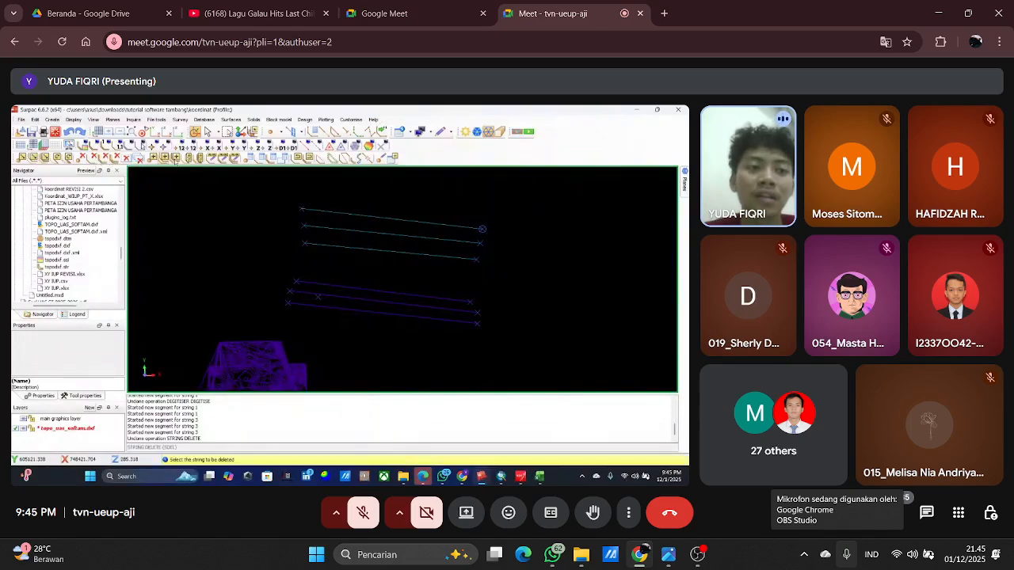
pyautogui.click(389, 235)
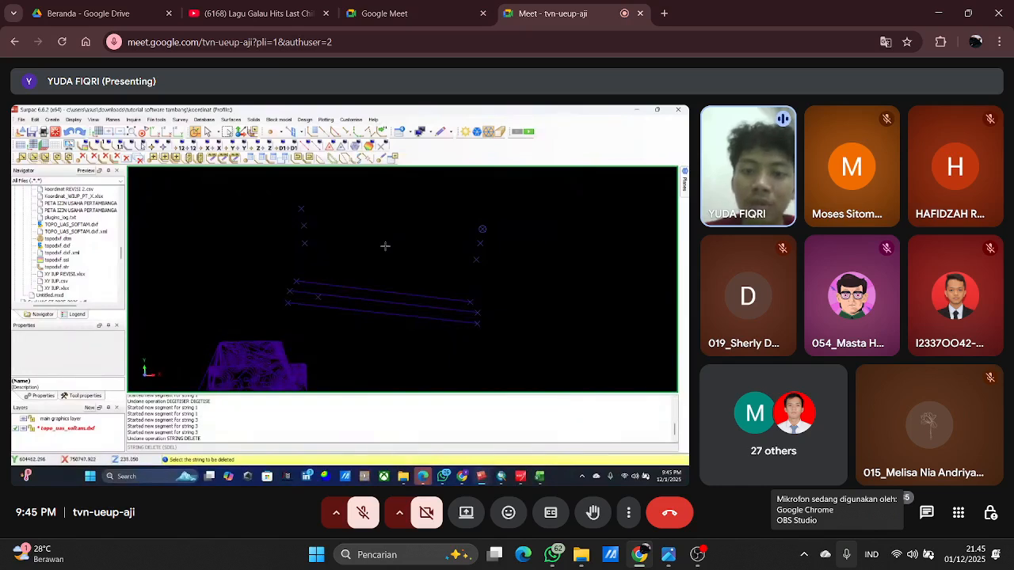
pyautogui.click(370, 301)
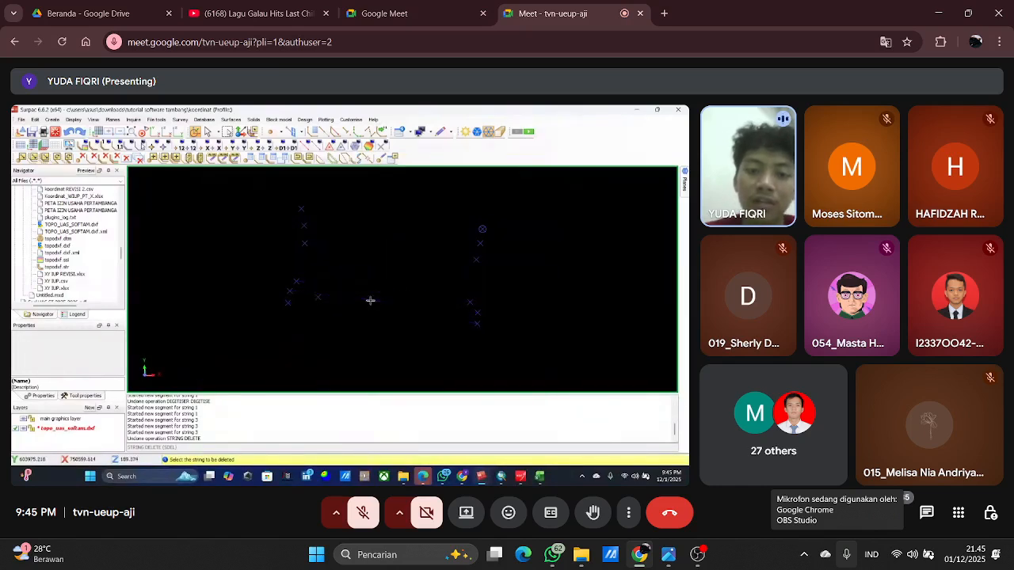
pyautogui.scroll(-2, 370, 300)
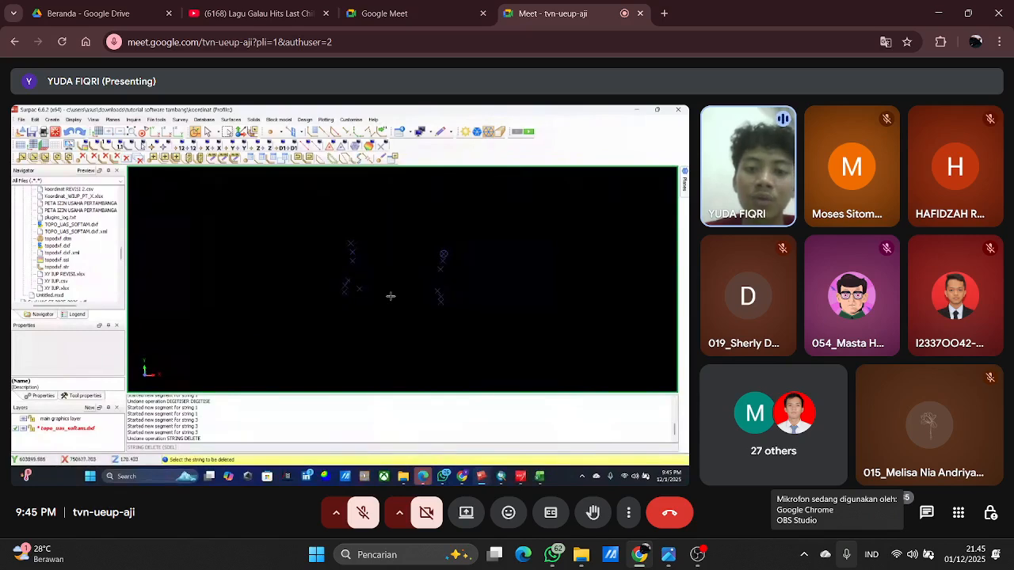
pyautogui.scroll(-3, 391, 296)
pyautogui.scroll(3, 405, 246)
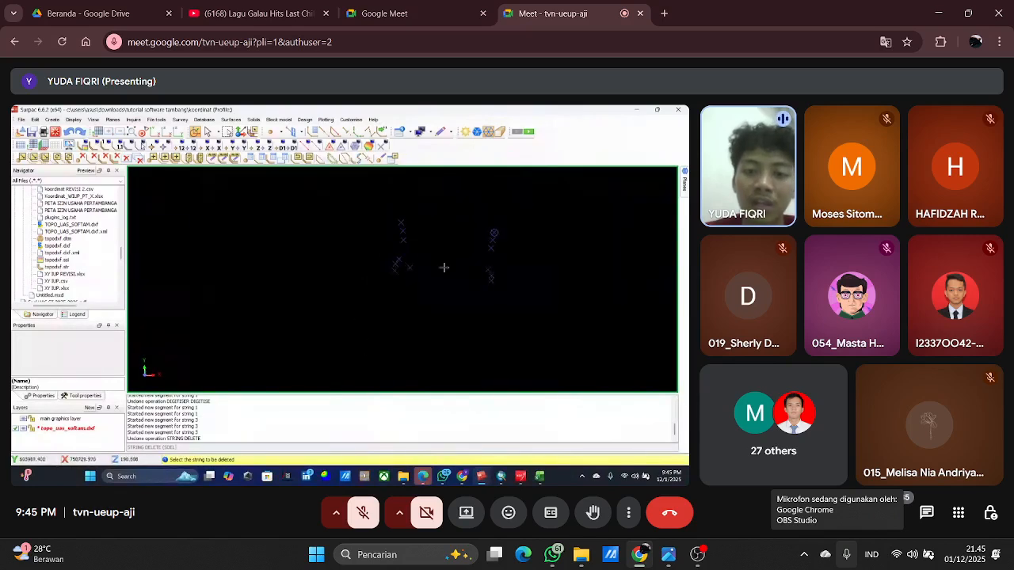
# Undo both string deletions to restore the sloping lines and the topographic contours.
pyautogui.click(74, 133)
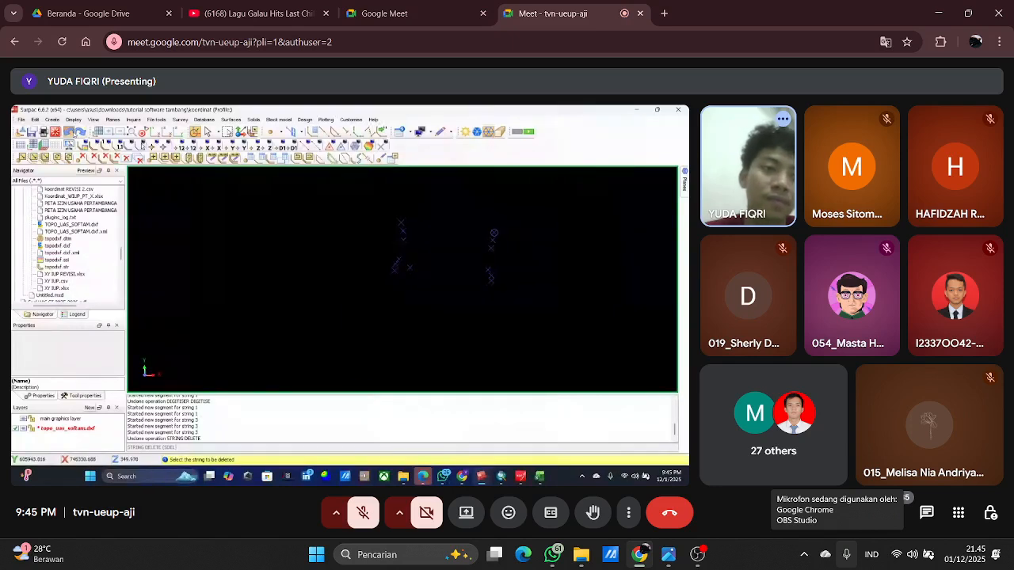
pyautogui.click(74, 133)
pyautogui.scroll(2, 459, 227)
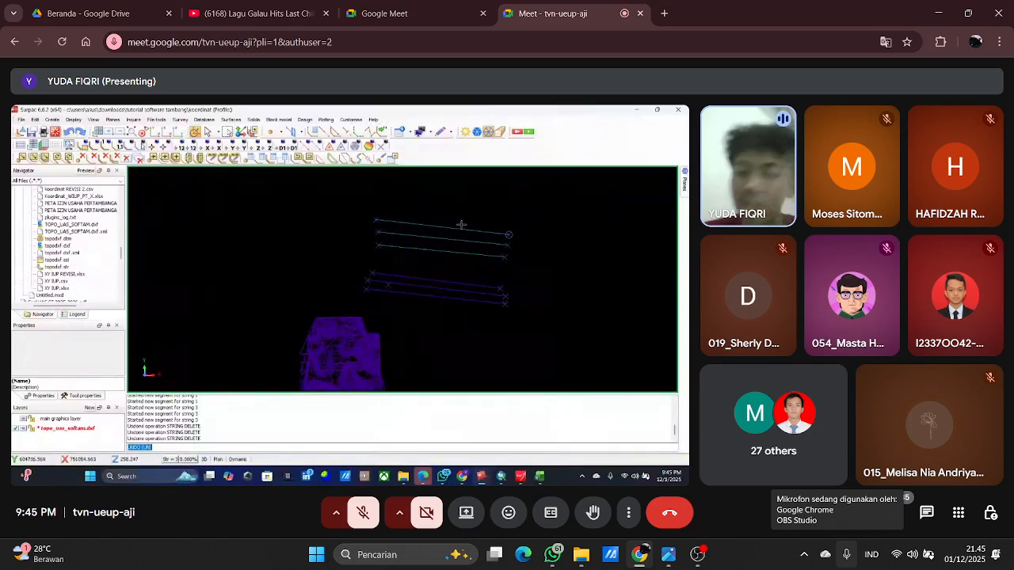
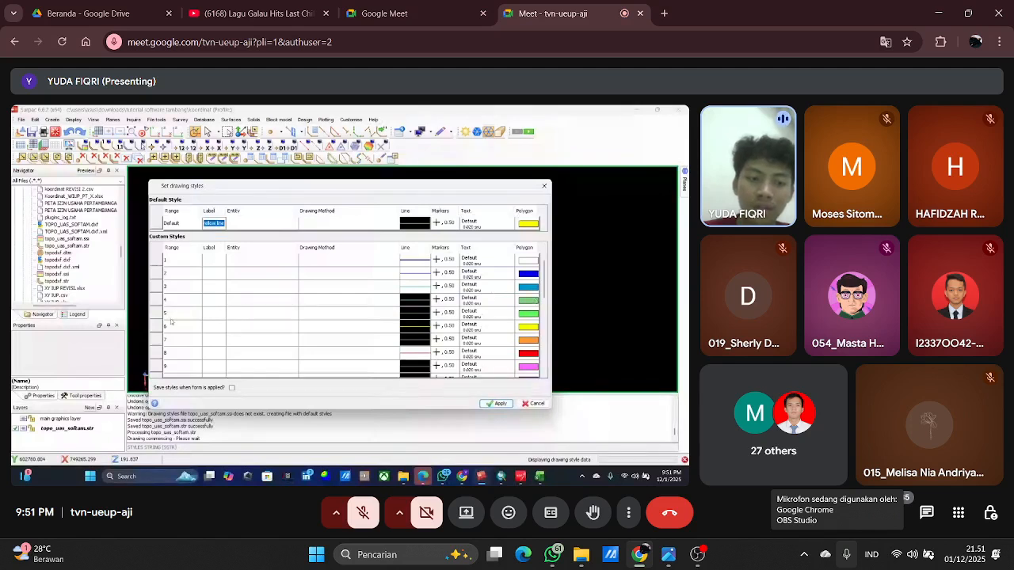
pyautogui.click(846, 554)
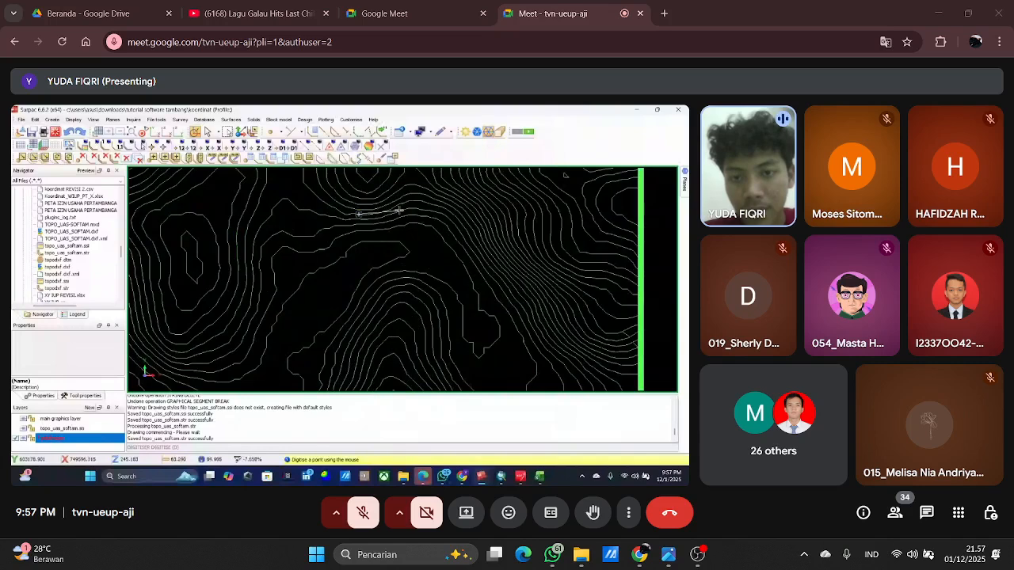
# Digitise the line eastward along the contours above the central valley and curve it southeast down the valley's eastern flank.
pyautogui.click(435, 219)
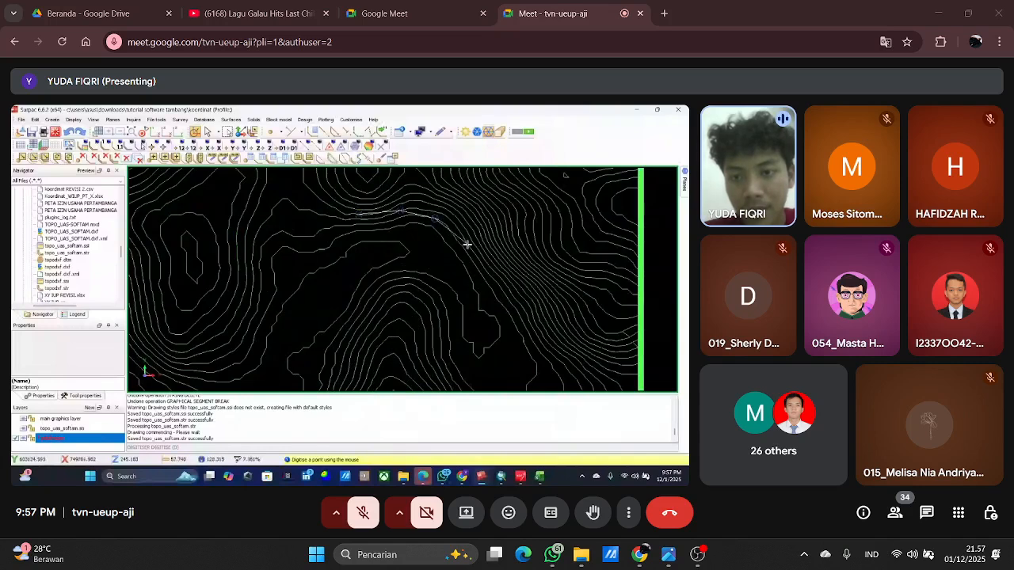
pyautogui.click(467, 245)
pyautogui.scroll(-3, 405, 234)
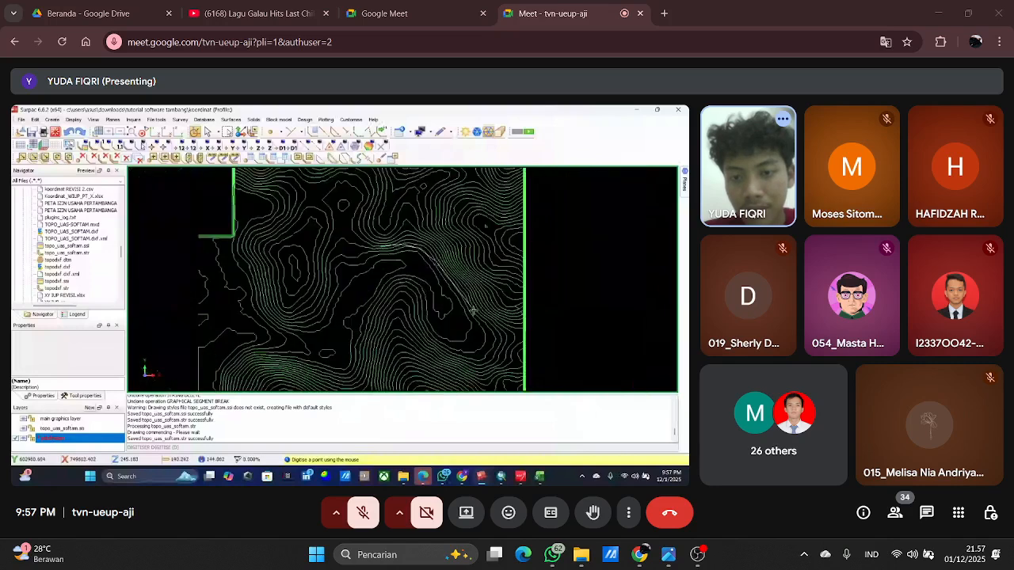
pyautogui.scroll(1, 448, 308)
pyautogui.scroll(-1, 443, 301)
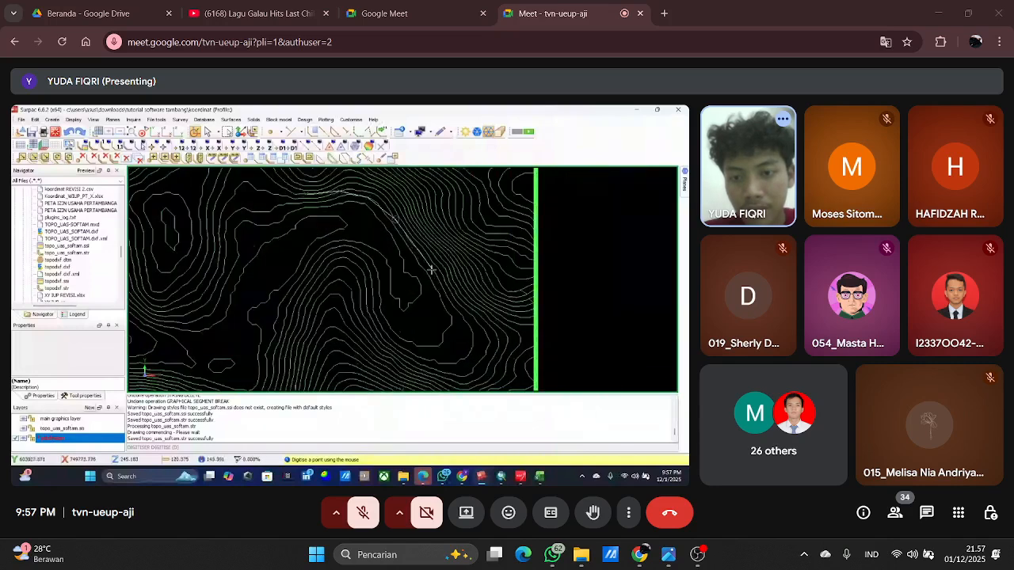
pyautogui.scroll(-2, 430, 272)
pyautogui.scroll(2, 410, 273)
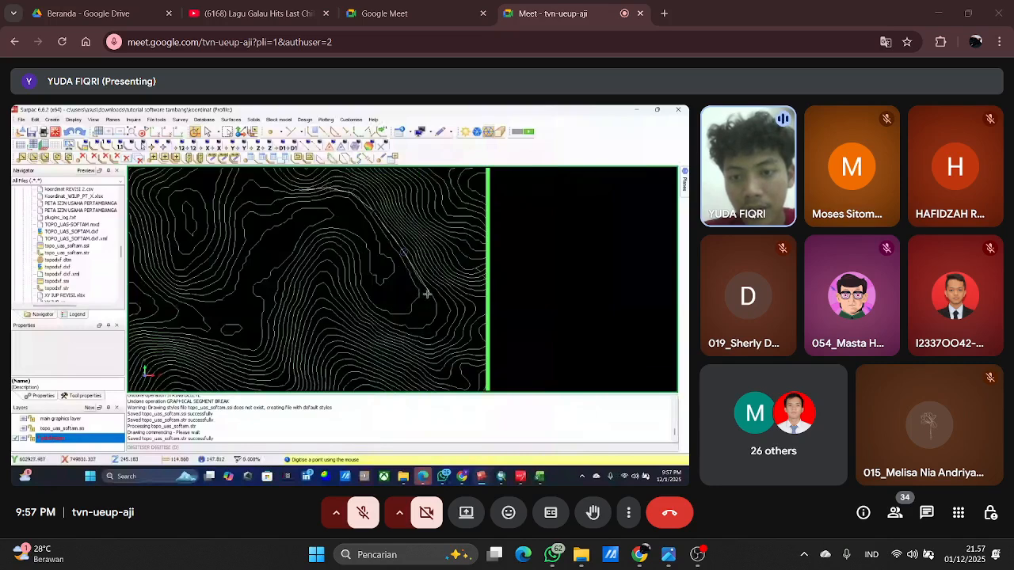
pyautogui.scroll(-2, 392, 264)
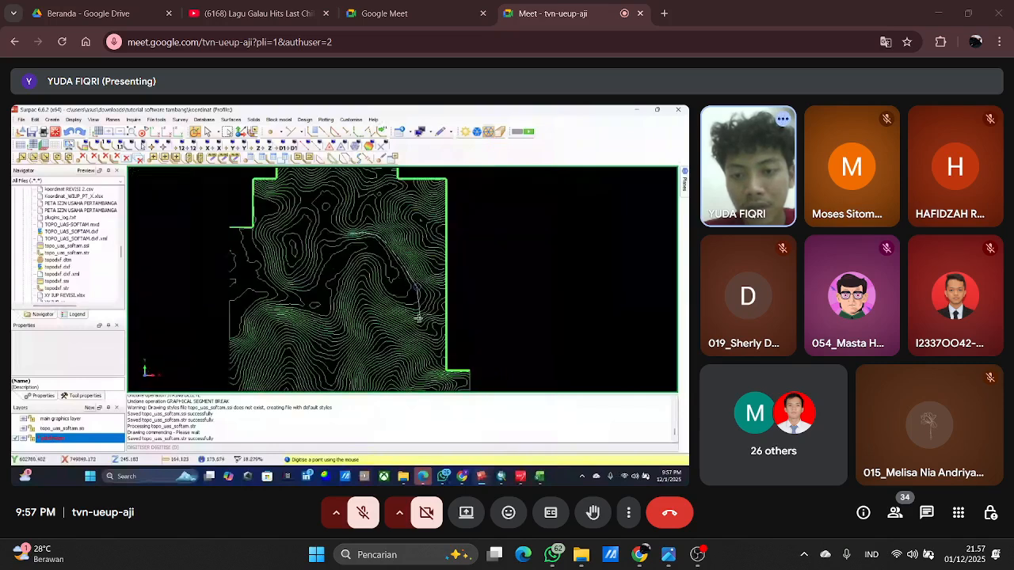
# Continue the digitised line south past the rounded lower end of the central valley contours.
pyautogui.scroll(3, 436, 276)
pyautogui.click(436, 276)
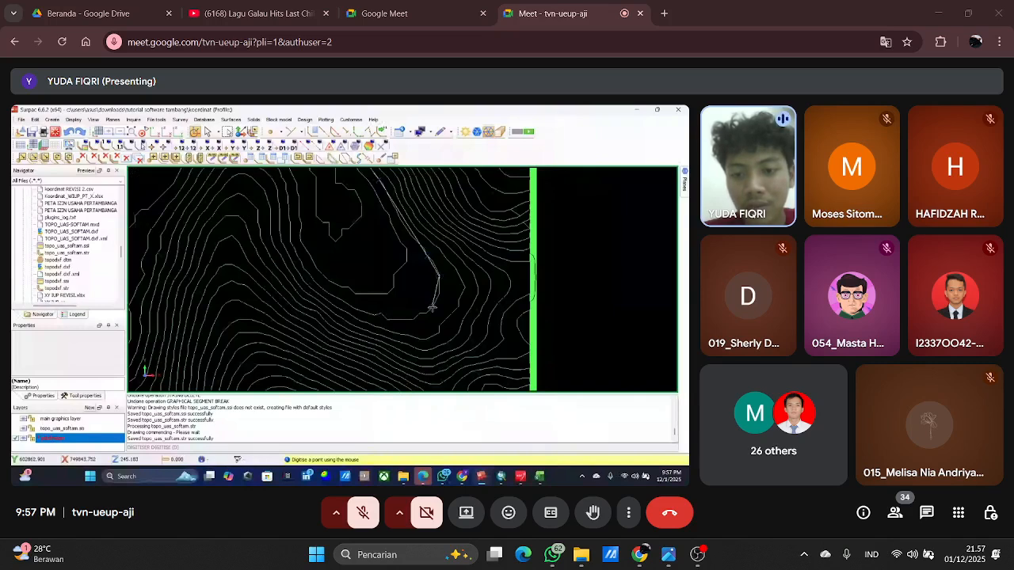
pyautogui.click(435, 332)
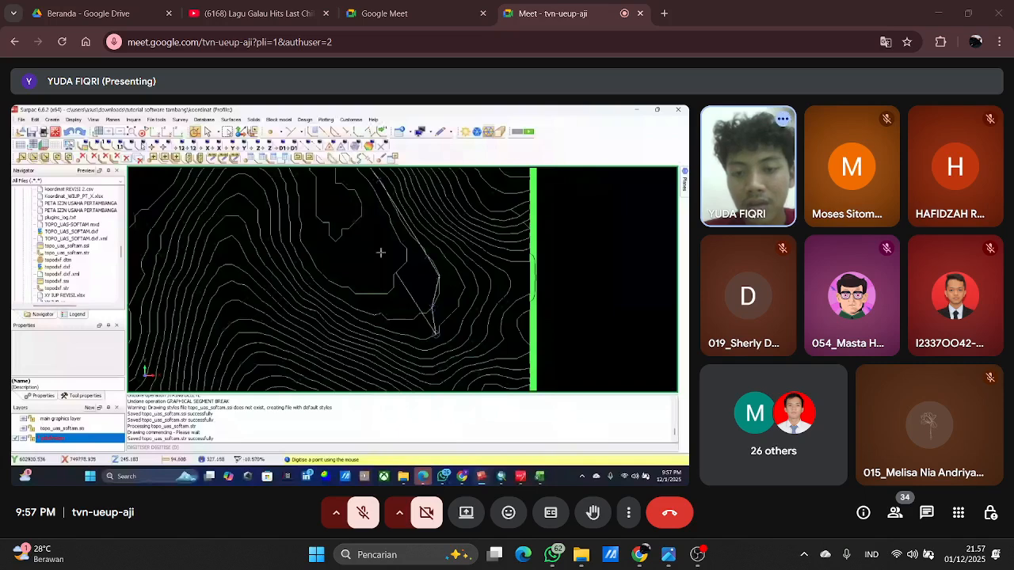
pyautogui.scroll(-2, 392, 316)
pyautogui.scroll(4, 412, 323)
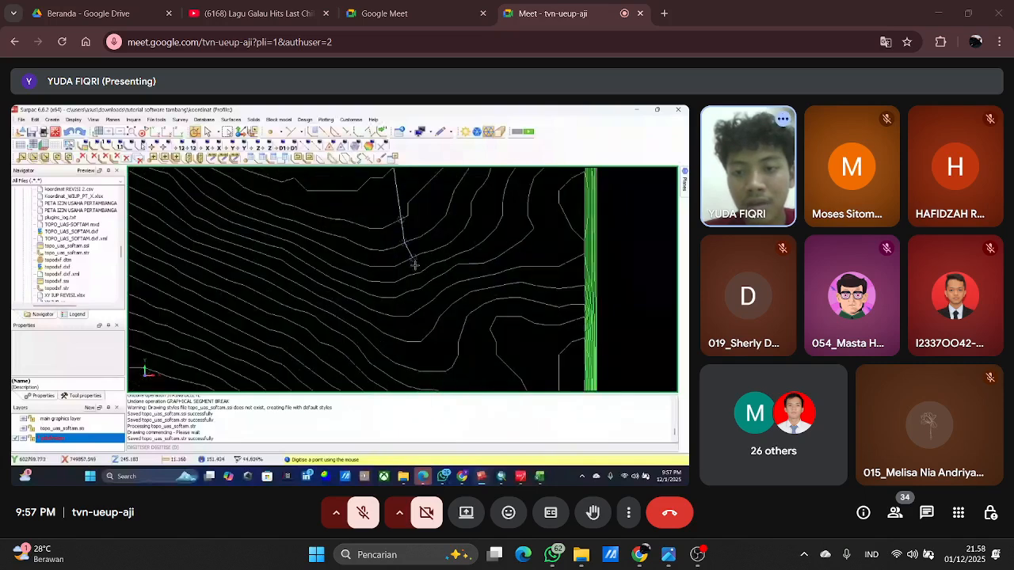
pyautogui.scroll(-2, 411, 261)
pyautogui.scroll(-2, 385, 260)
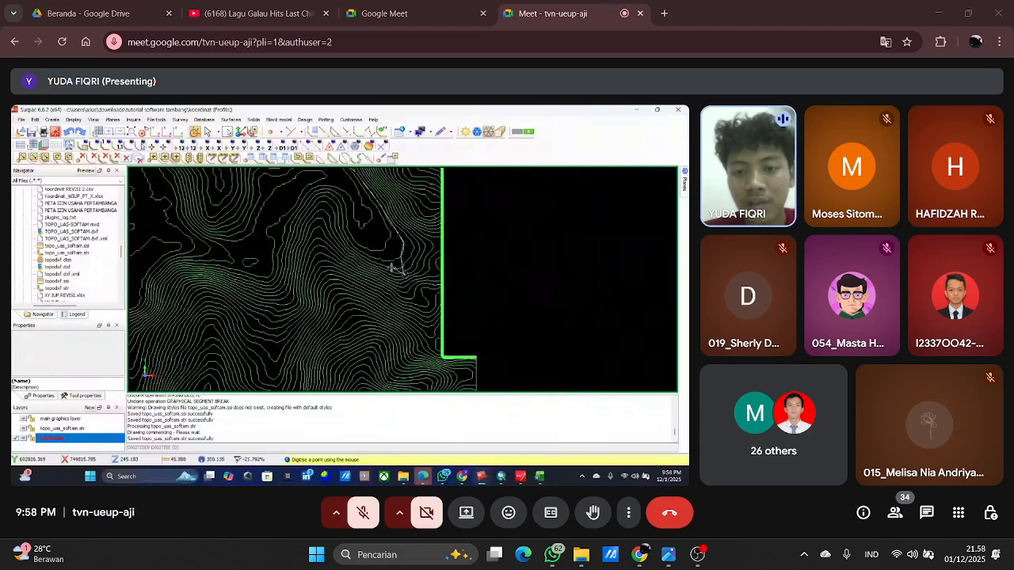
pyautogui.scroll(3, 394, 270)
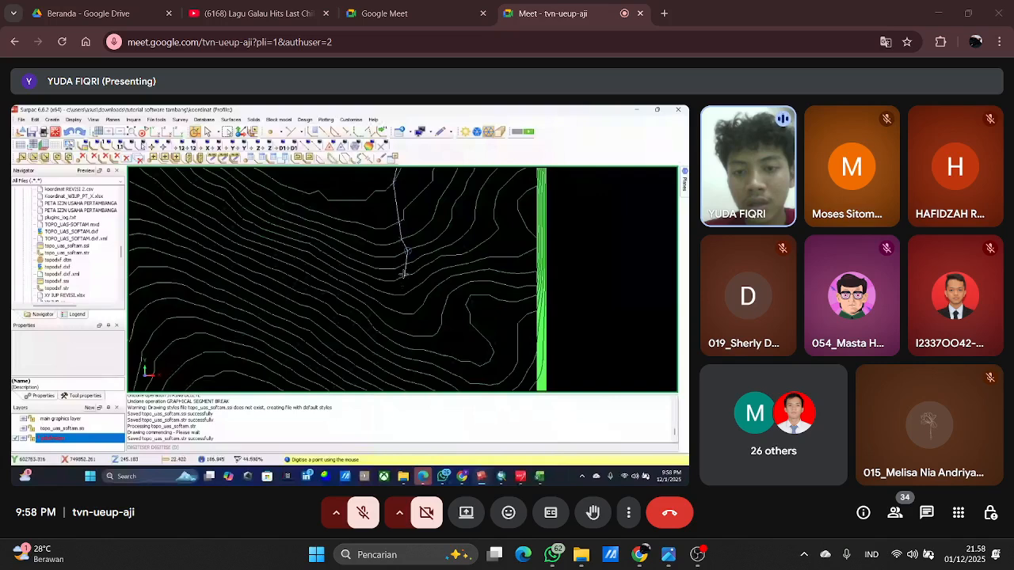
# Extend the digitised line down the eastern slope, bending it southeast beside the small looped contours near the permit boundary.
pyautogui.scroll(-3, 404, 281)
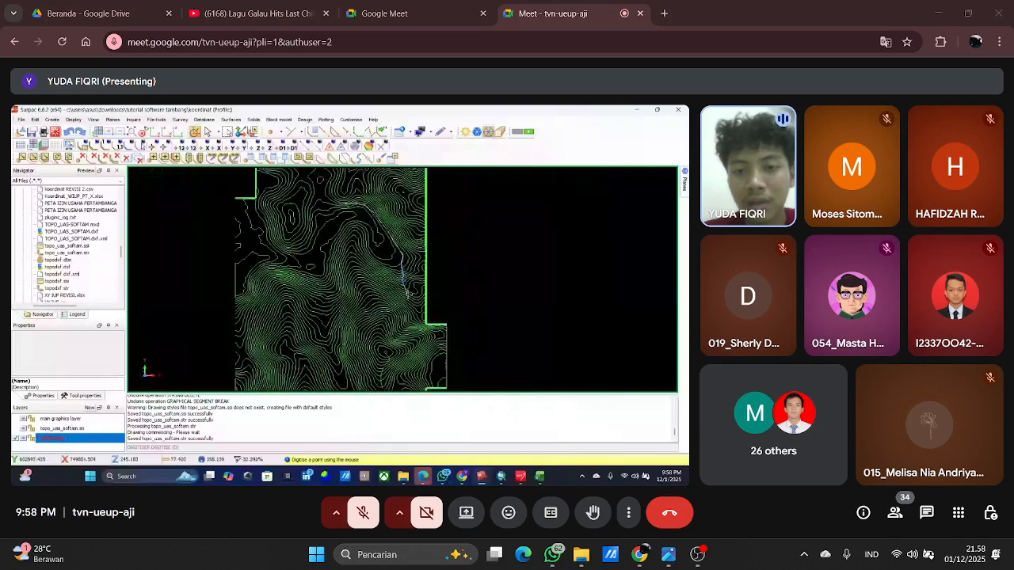
pyautogui.scroll(3, 401, 282)
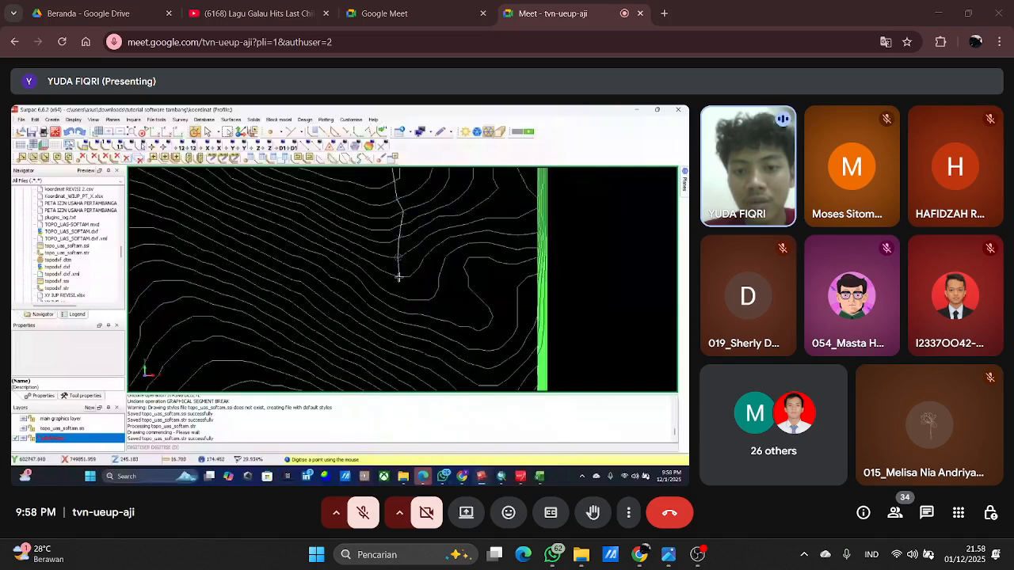
pyautogui.scroll(1, 393, 285)
pyautogui.scroll(-4, 404, 285)
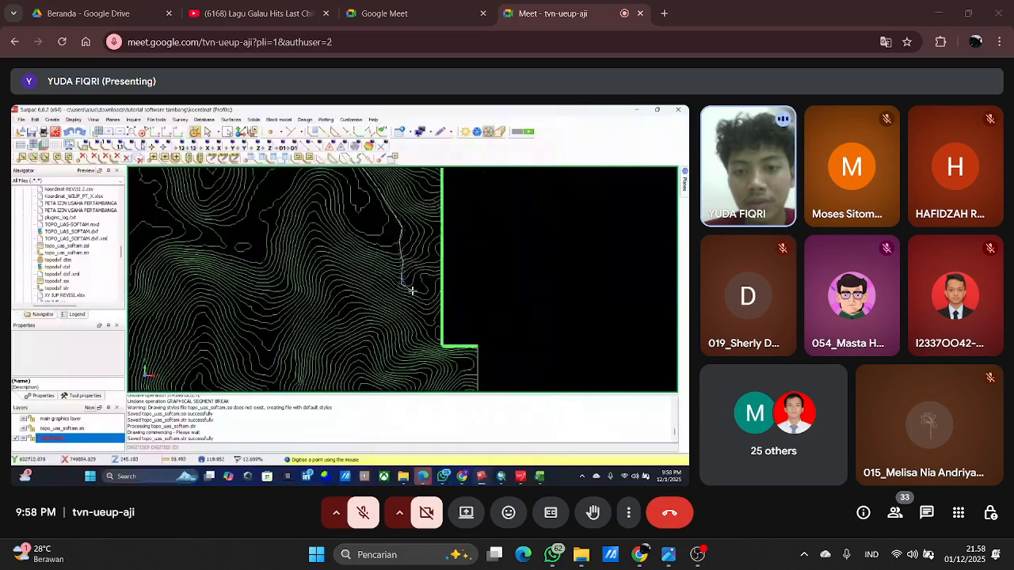
pyautogui.scroll(5, 407, 289)
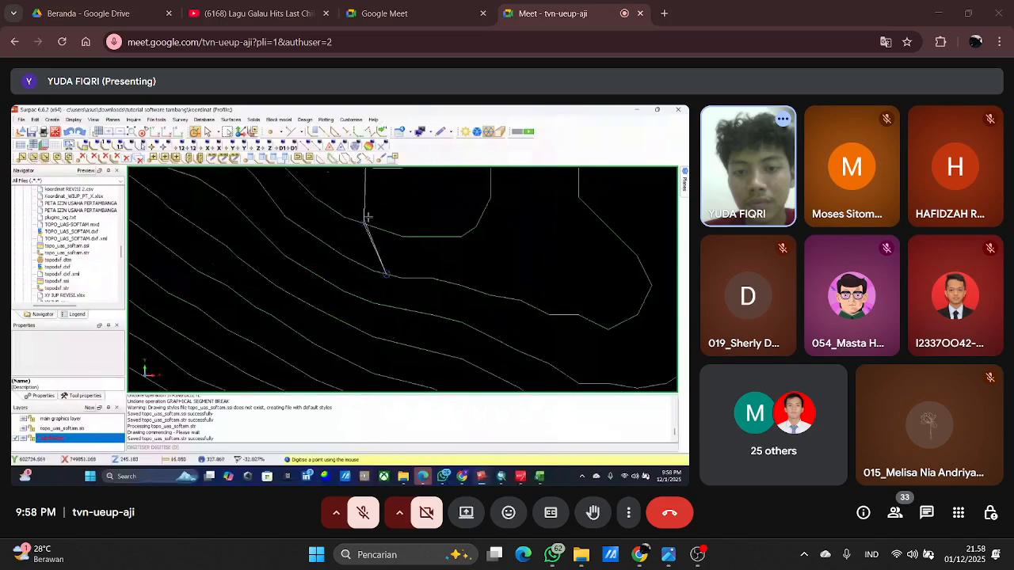
pyautogui.scroll(-6, 368, 216)
pyautogui.scroll(7, 417, 286)
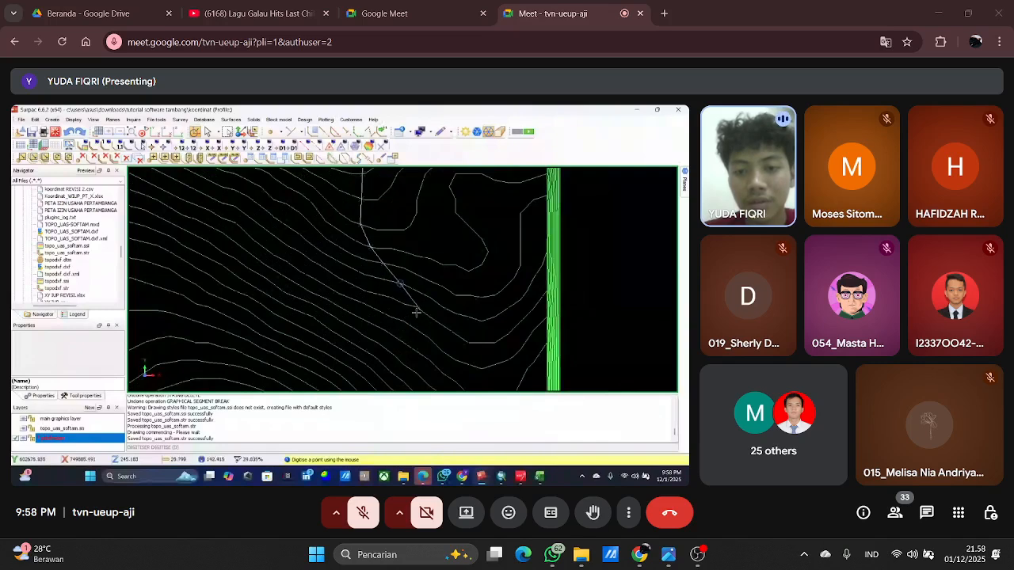
# Undo the misplaced last point and resume digitising the line southward from the eastern slope.
pyautogui.click(418, 309)
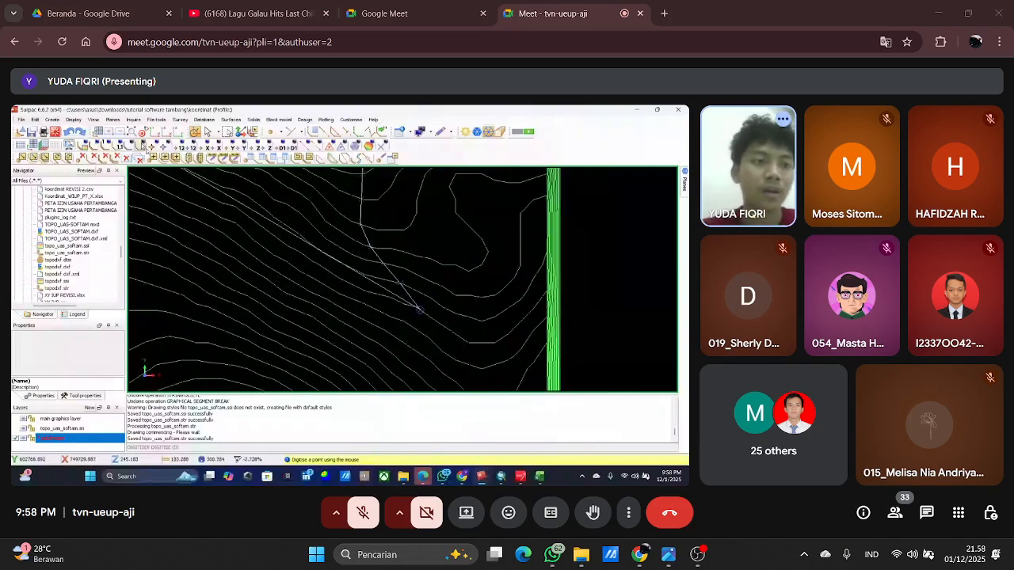
pyautogui.hotkey('ctrl', 'z')
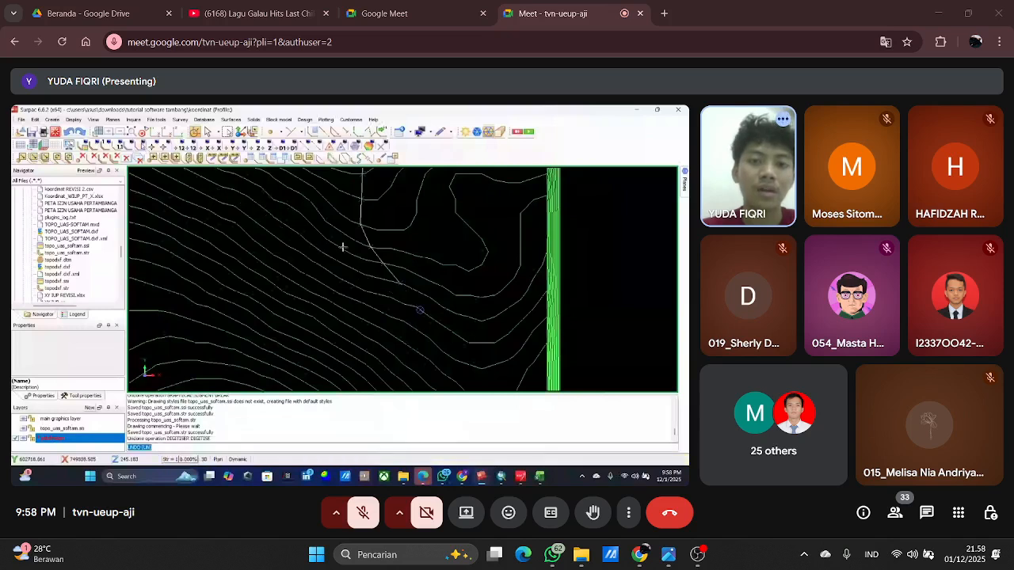
pyautogui.click(323, 133)
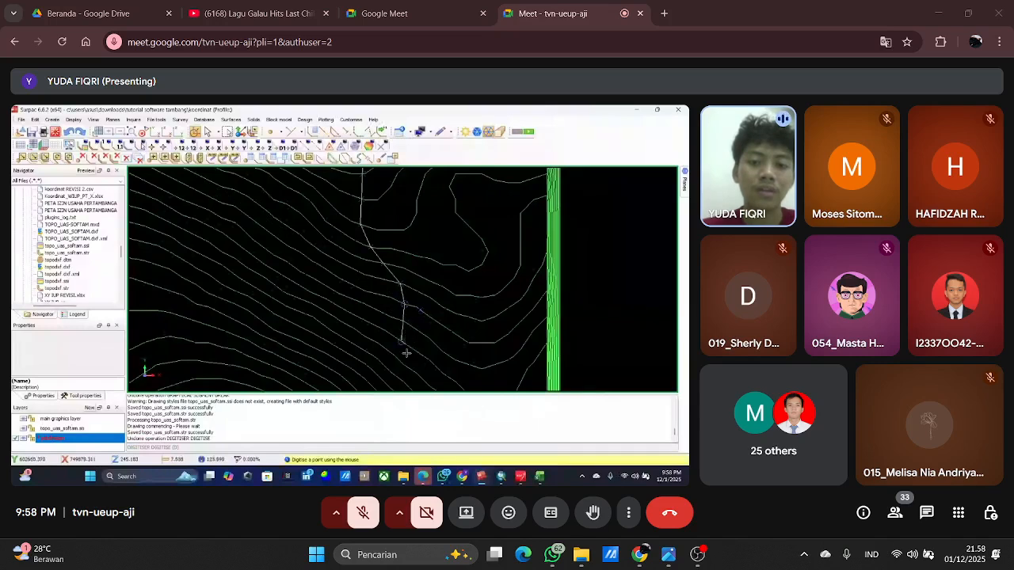
pyautogui.scroll(-3, 412, 277)
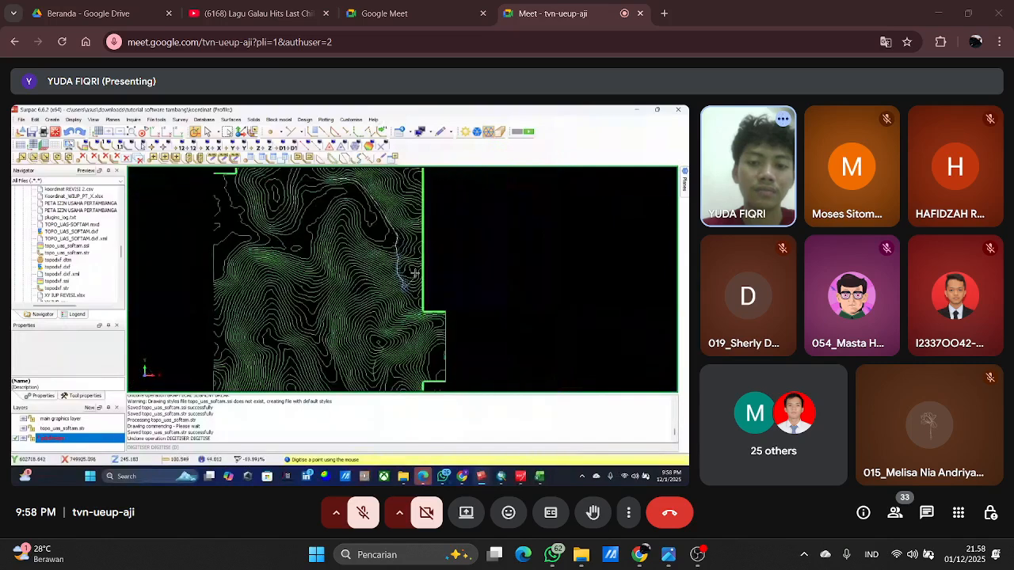
pyautogui.scroll(3, 412, 269)
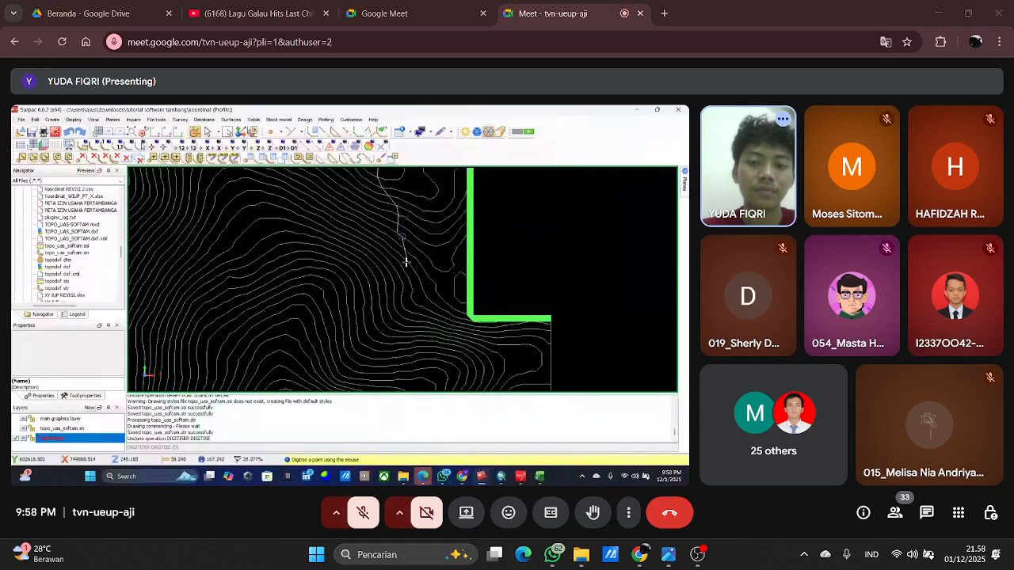
# Digitise the line southward across the closely spaced contours just west of the permit boundary's inner corner.
pyautogui.click(411, 291)
pyautogui.scroll(2, 412, 312)
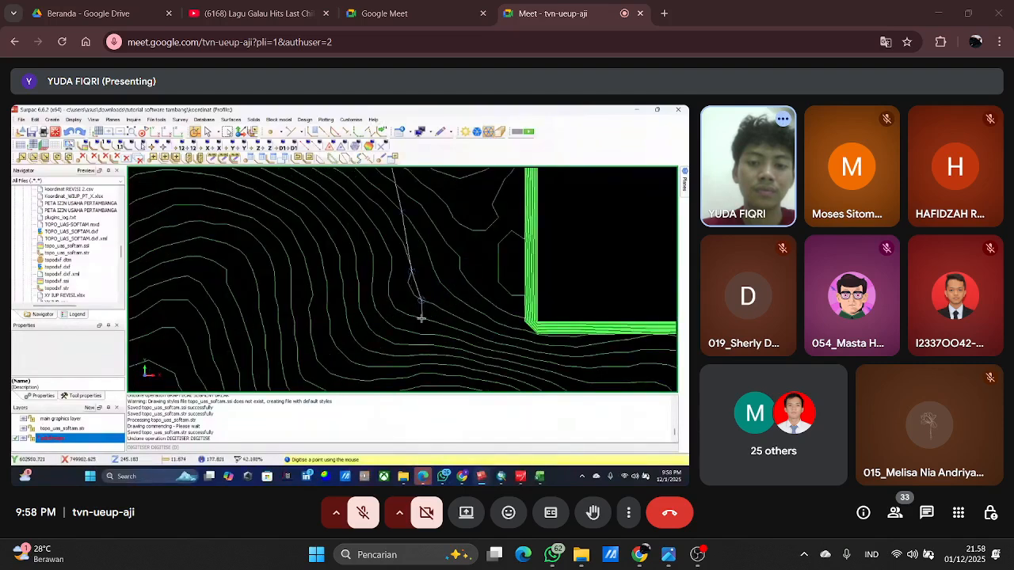
pyautogui.scroll(-3, 426, 270)
pyautogui.scroll(3, 426, 273)
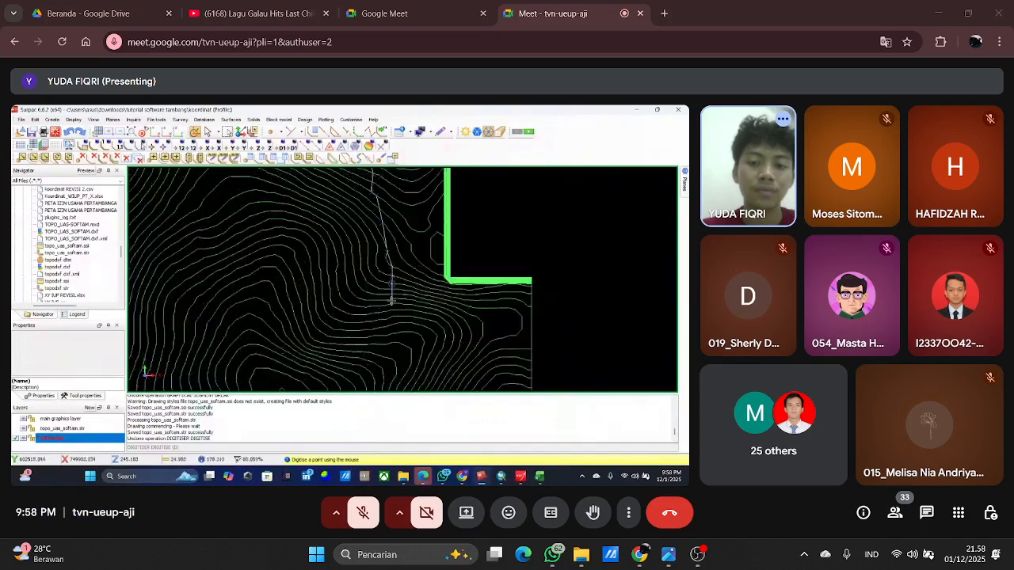
pyautogui.scroll(2, 393, 296)
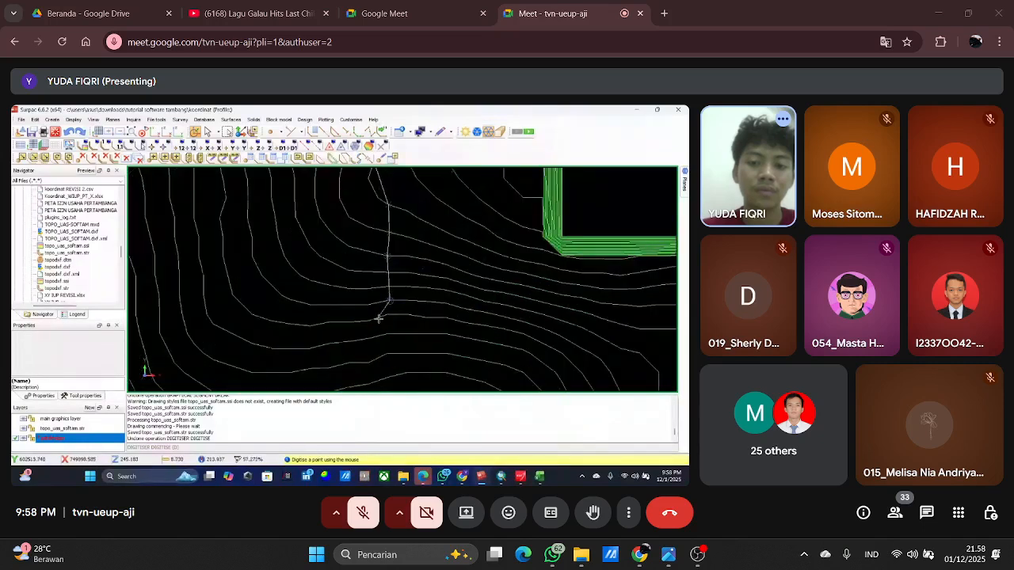
pyautogui.click(381, 318)
pyautogui.click(379, 337)
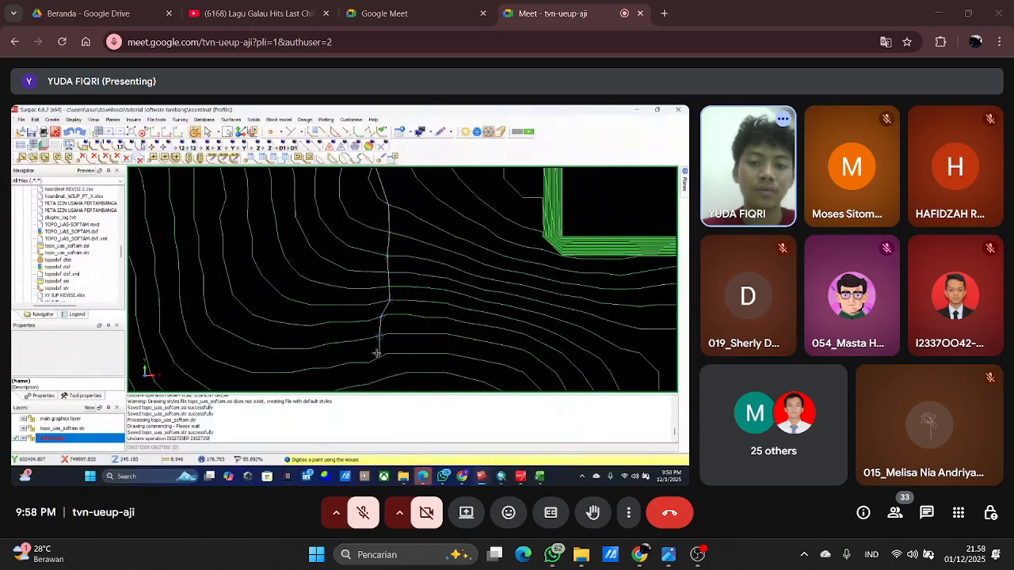
# Curve the digitised line southwest around the eastern and southern sides of the closed hilltop contours.
pyautogui.scroll(-4, 380, 333)
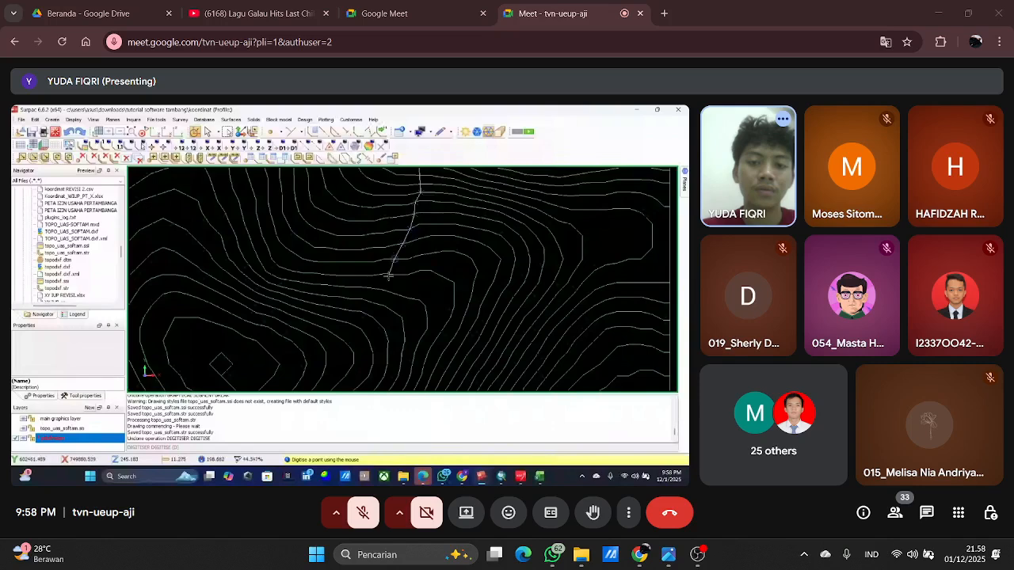
pyautogui.click(374, 299)
pyautogui.scroll(-3, 396, 316)
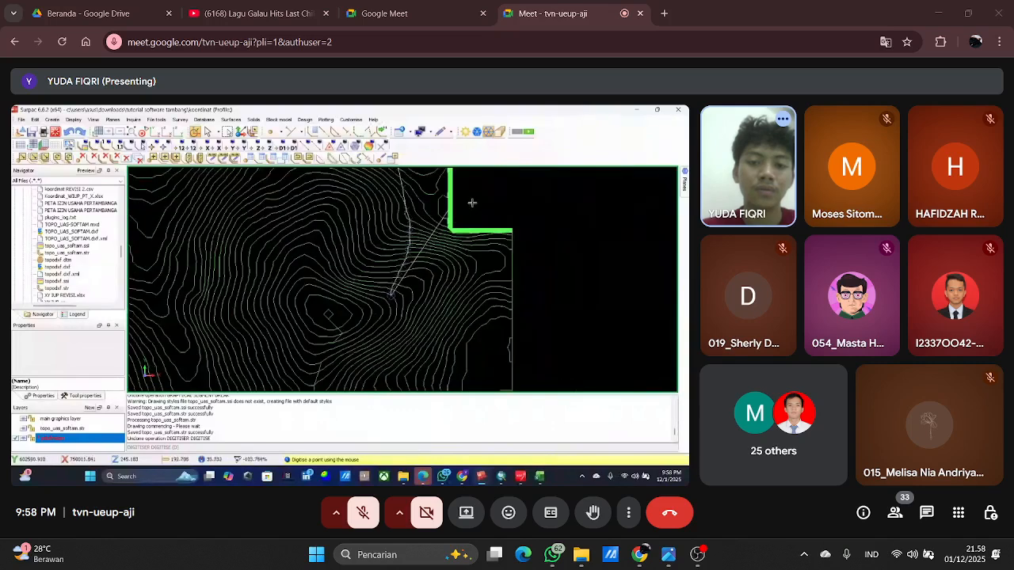
pyautogui.scroll(3, 395, 322)
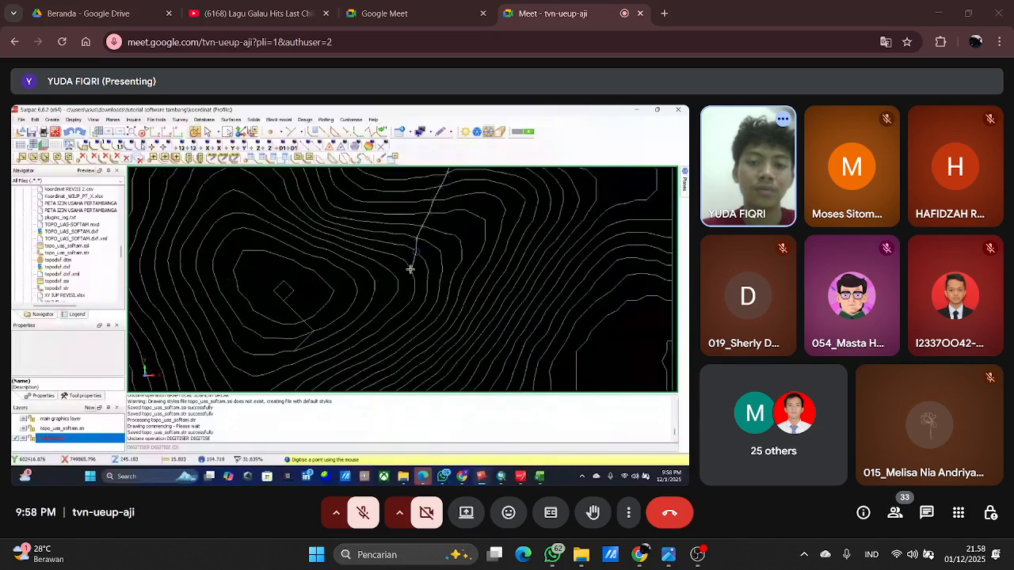
pyautogui.click(400, 282)
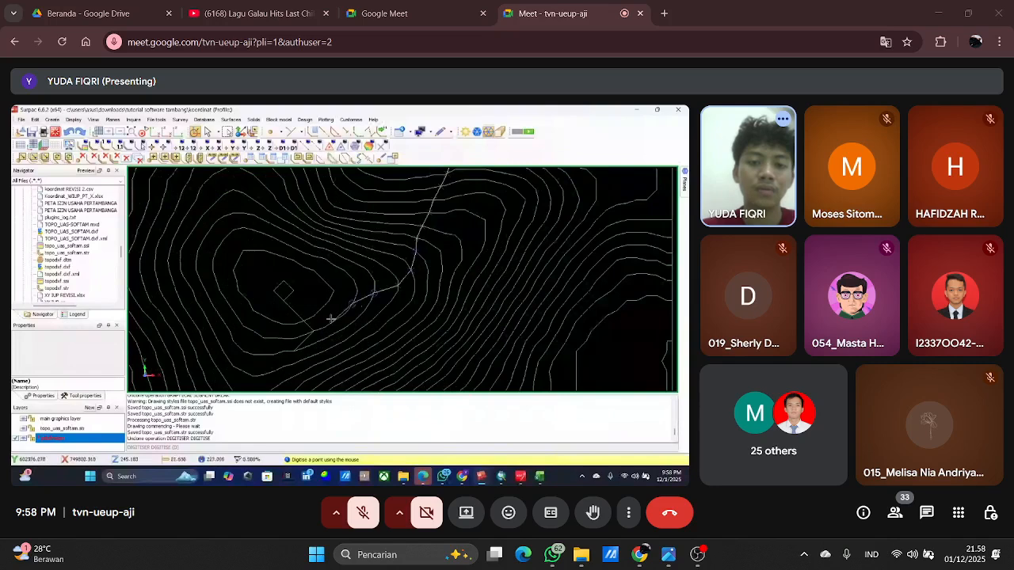
pyautogui.click(312, 320)
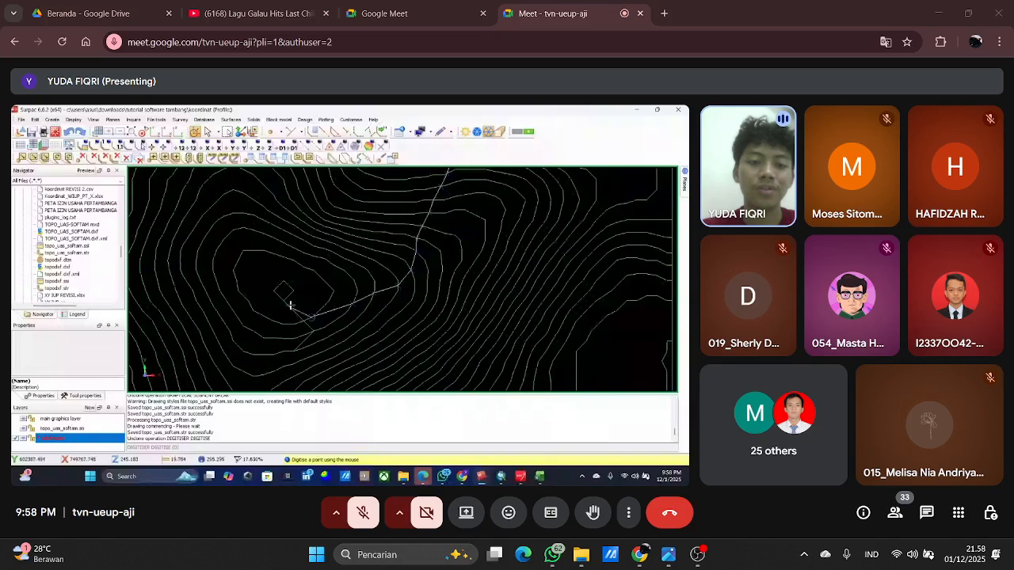
# Extend the digitised line westward along the southern side of the closed hilltop contours.
pyautogui.scroll(-6, 441, 275)
pyautogui.scroll(3, 406, 303)
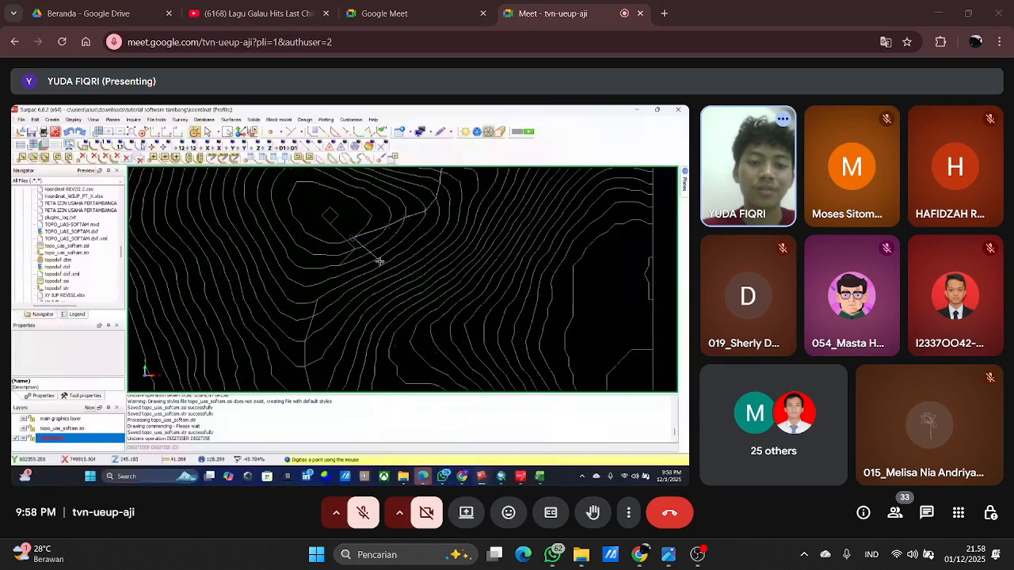
pyautogui.scroll(2, 340, 242)
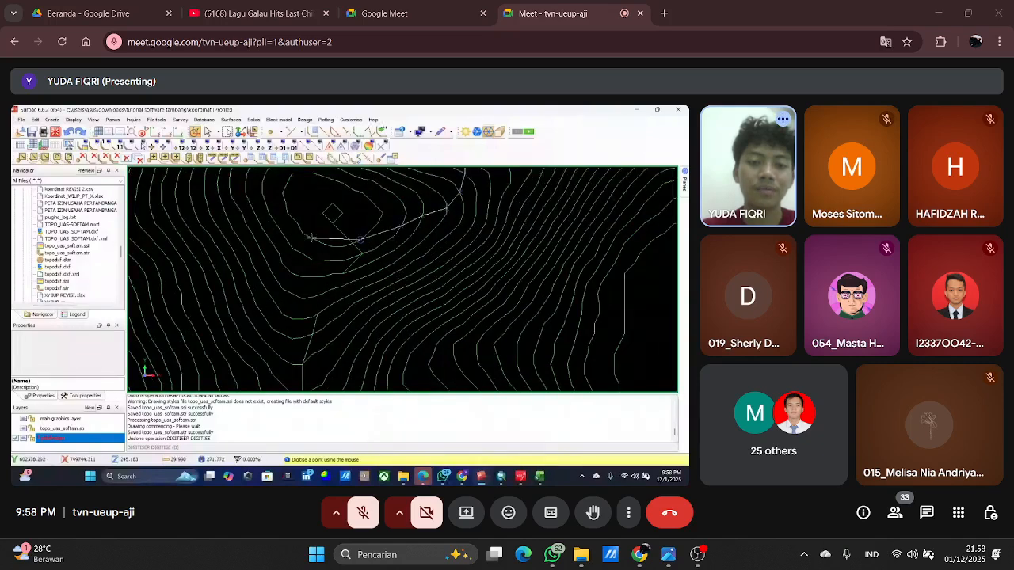
pyautogui.scroll(-3, 312, 240)
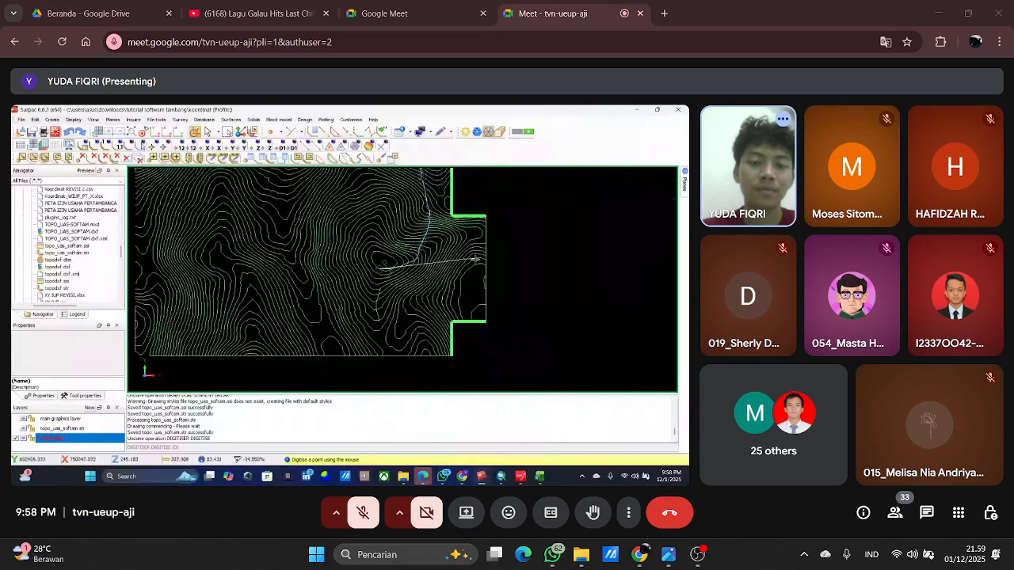
pyautogui.scroll(3, 354, 256)
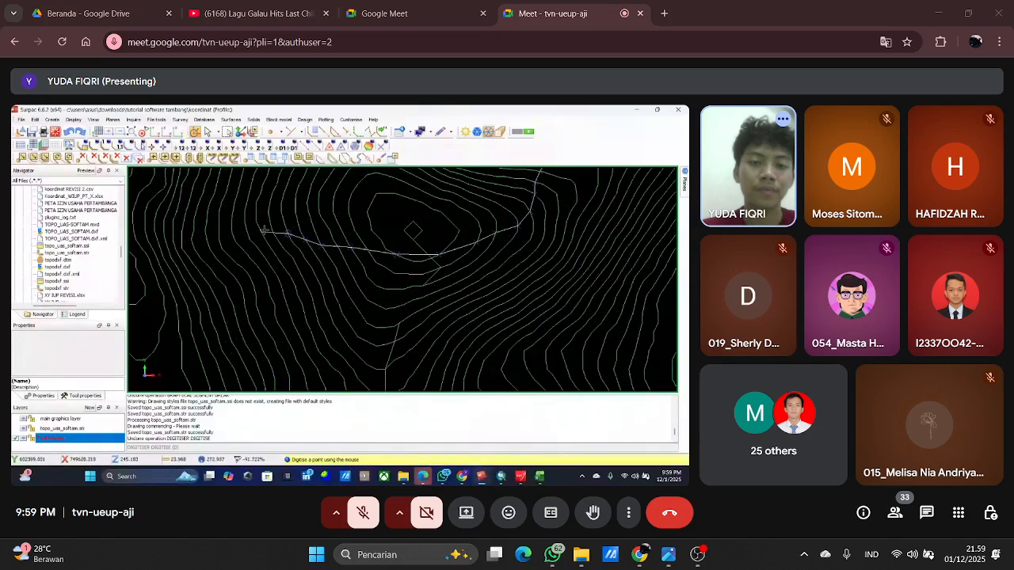
# Curve the digitised line northwest from the hilltop and continue it up the slope across the western contours.
pyautogui.scroll(-2, 384, 281)
pyautogui.scroll(-1, 384, 281)
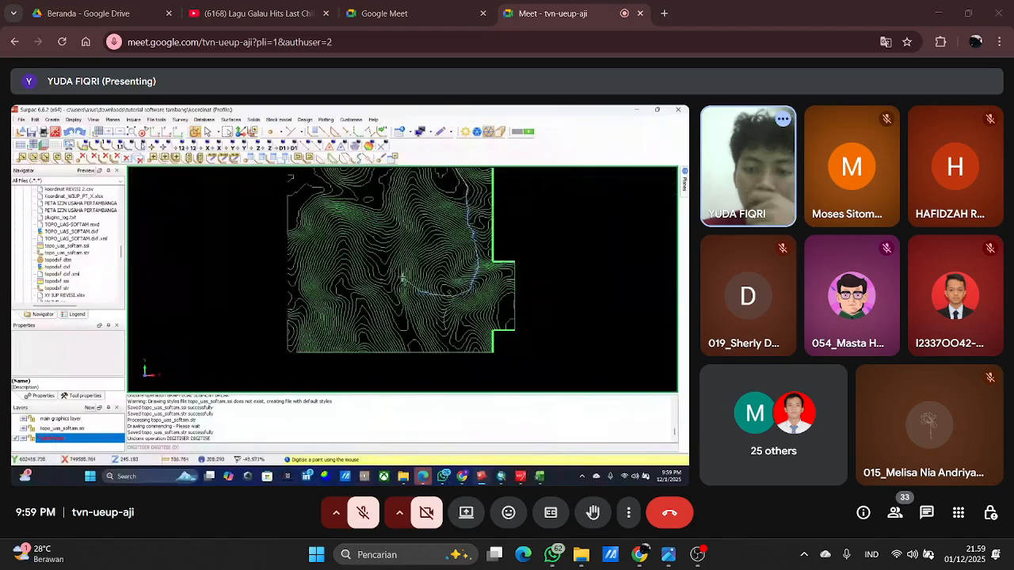
pyautogui.scroll(3, 422, 297)
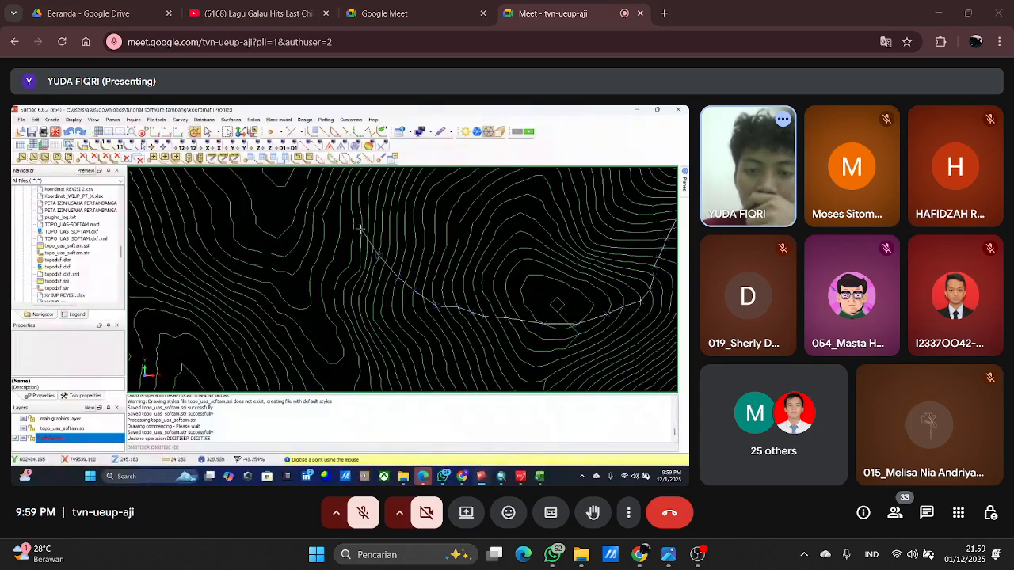
pyautogui.scroll(-2, 372, 245)
pyautogui.scroll(1, 392, 272)
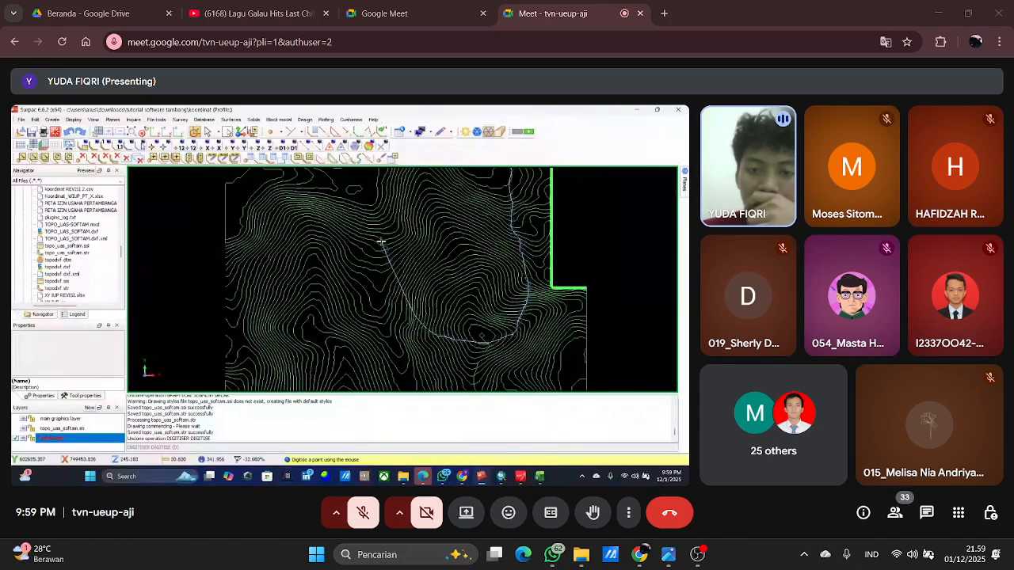
pyautogui.scroll(-2, 382, 247)
pyautogui.scroll(2, 401, 263)
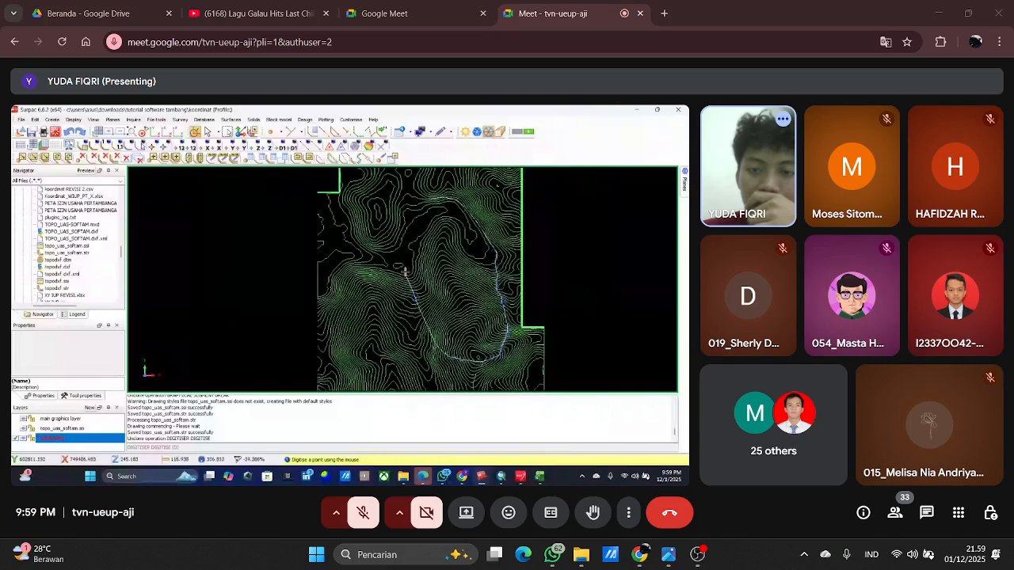
# Undo the misplaced last point and redigitise the line northward to the contour just southeast of the small closed loop.
pyautogui.scroll(2, 417, 300)
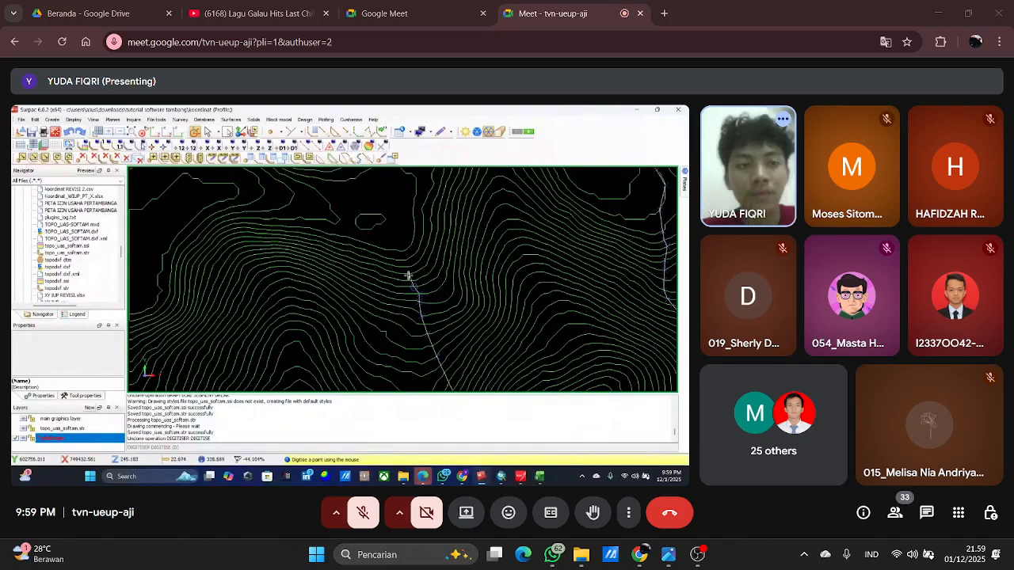
pyautogui.click(69, 132)
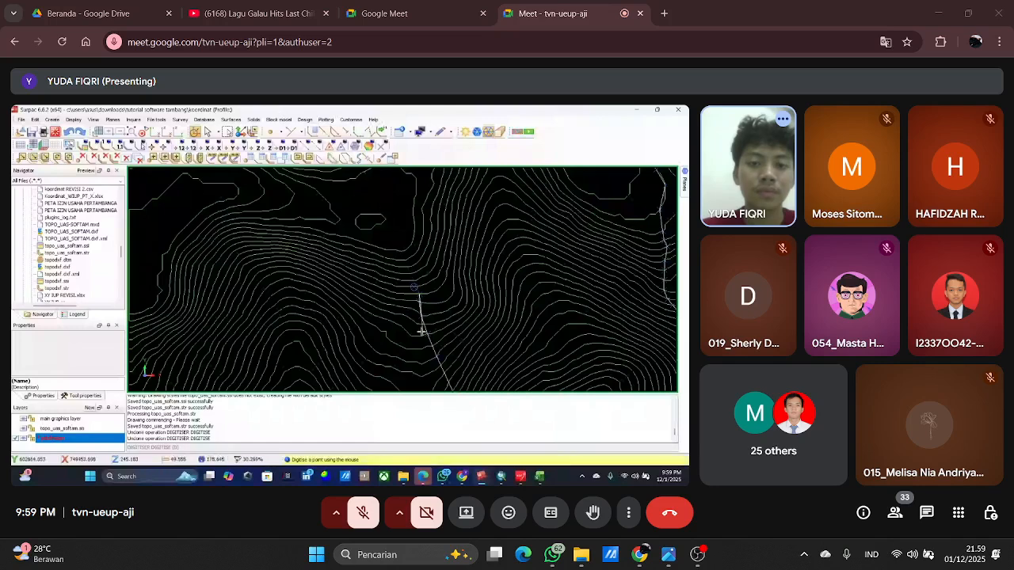
pyautogui.scroll(3, 421, 331)
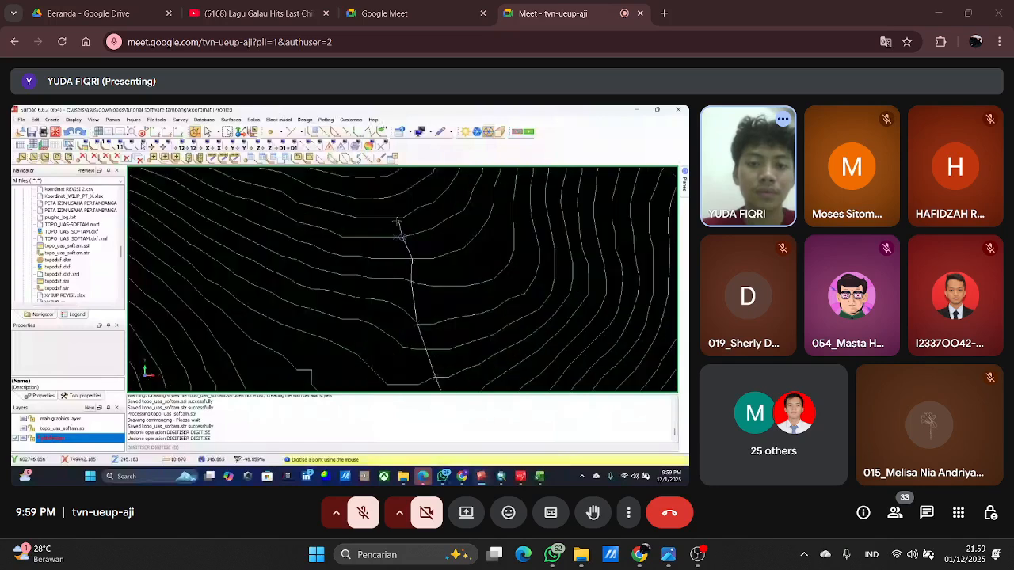
pyautogui.scroll(-3, 372, 232)
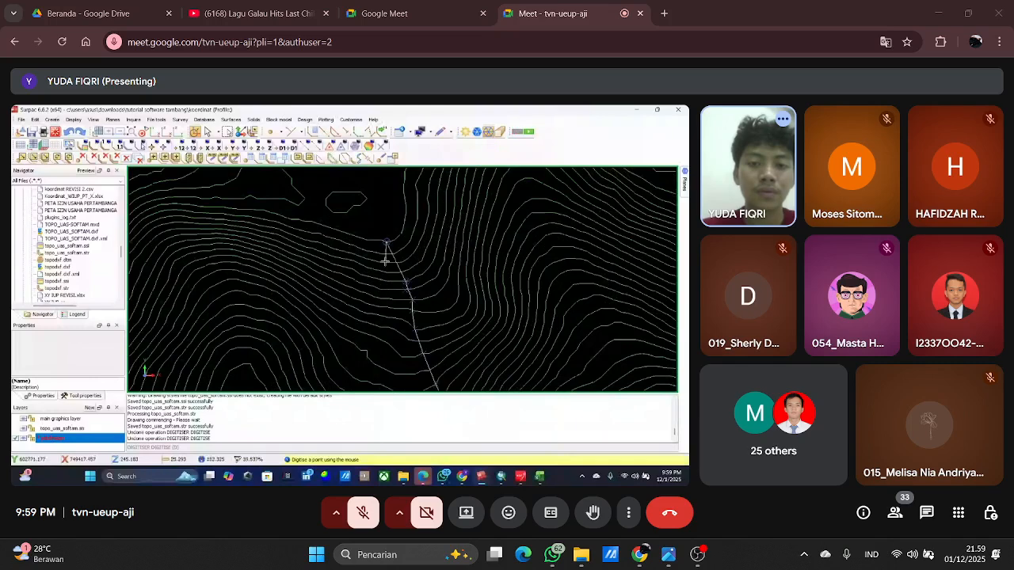
# Digitise the line northward past the small closed loop and along the eastern foot of the neighbouring elongated hill.
pyautogui.scroll(-5, 392, 254)
pyautogui.scroll(3, 391, 258)
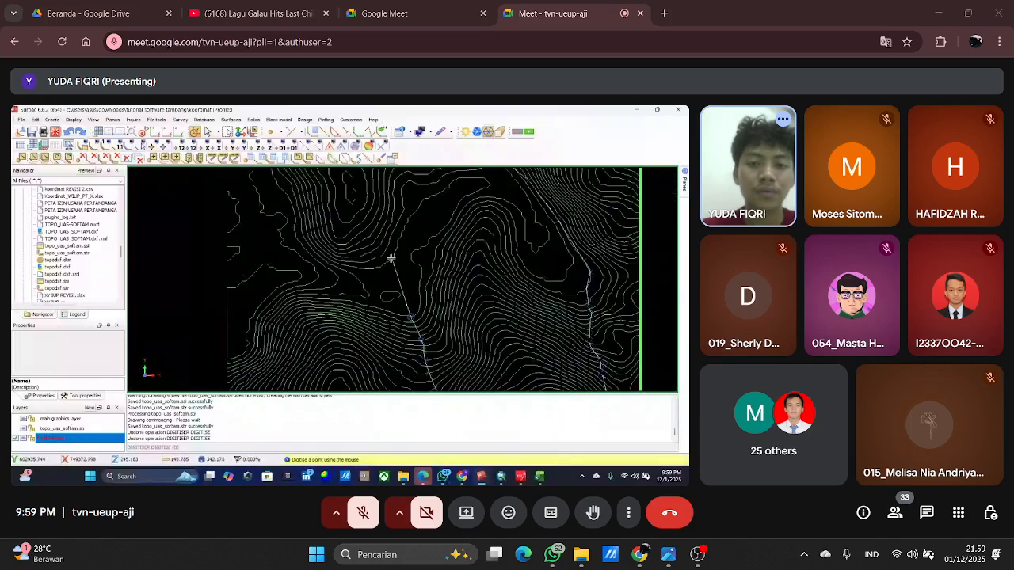
pyautogui.scroll(-3, 395, 218)
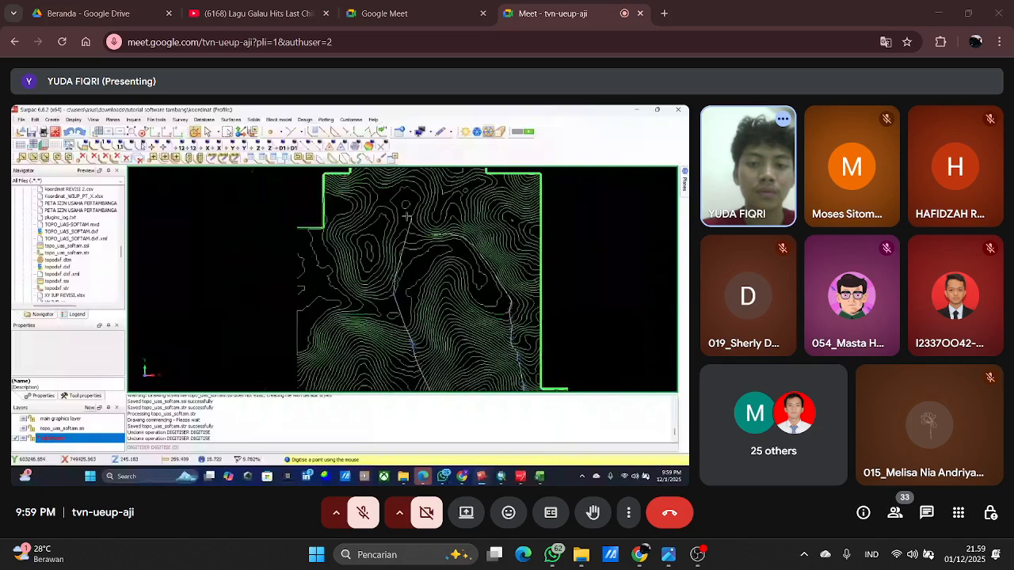
# Bend the digitised line eastward to its starting point and close the current segment.
pyautogui.scroll(3, 407, 242)
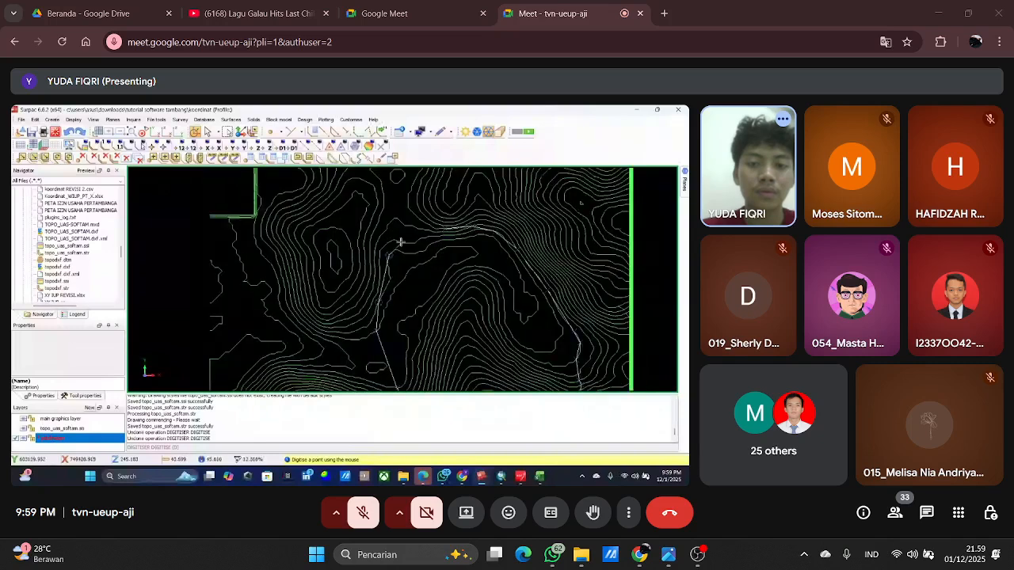
pyautogui.scroll(3, 424, 229)
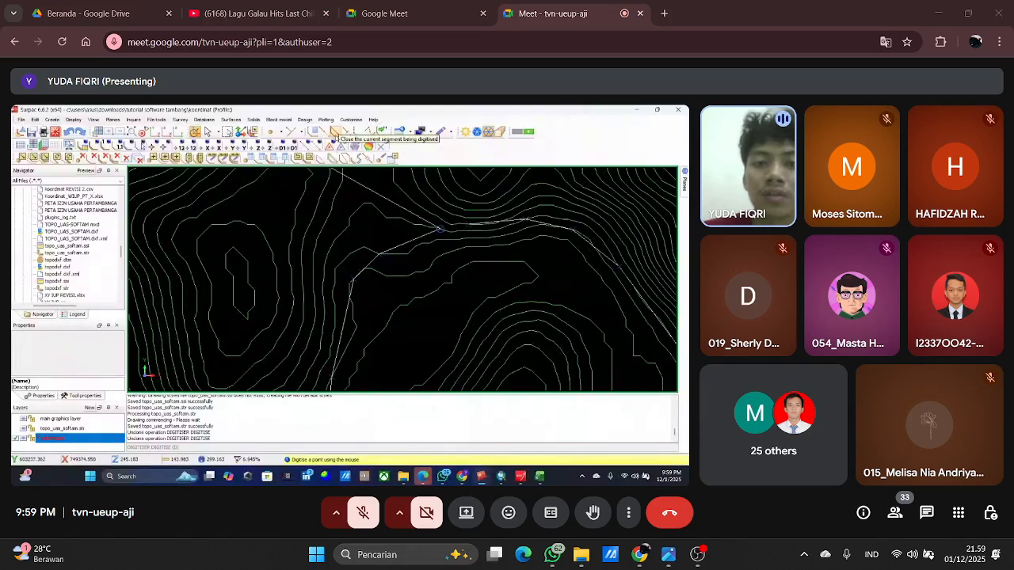
pyautogui.click(335, 133)
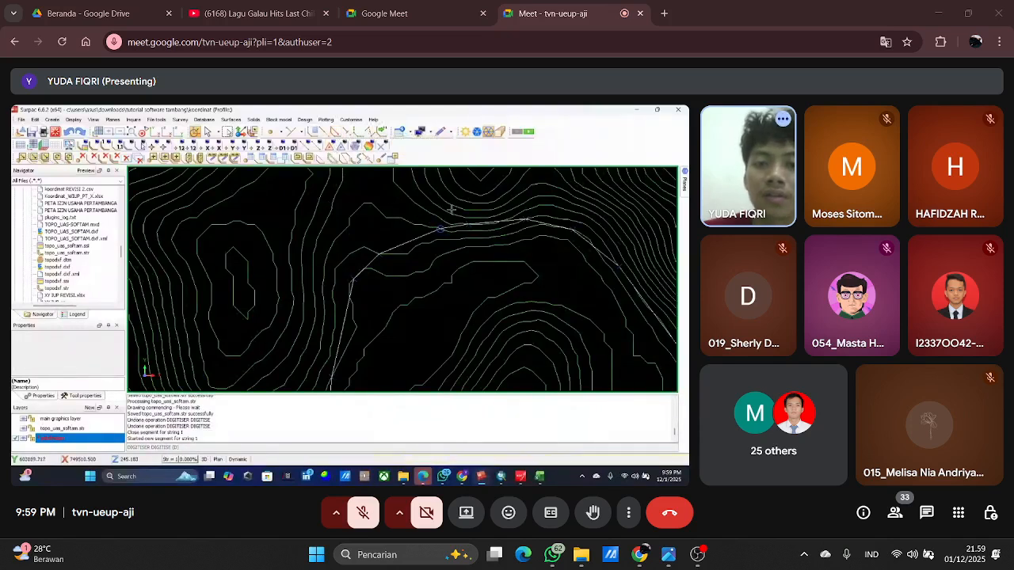
# Examine the closed boundary over the topography, checking its full outline and its eastern side near the permit boundary.
pyautogui.scroll(-5, 466, 252)
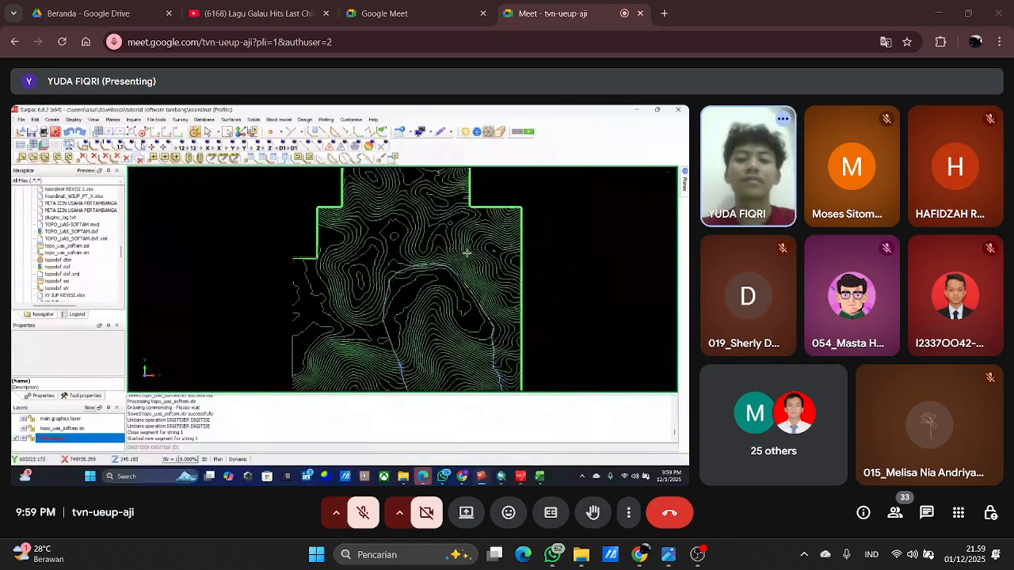
pyautogui.scroll(-1, 466, 252)
pyautogui.moveTo(466, 252); pyautogui.dragTo(413, 199)
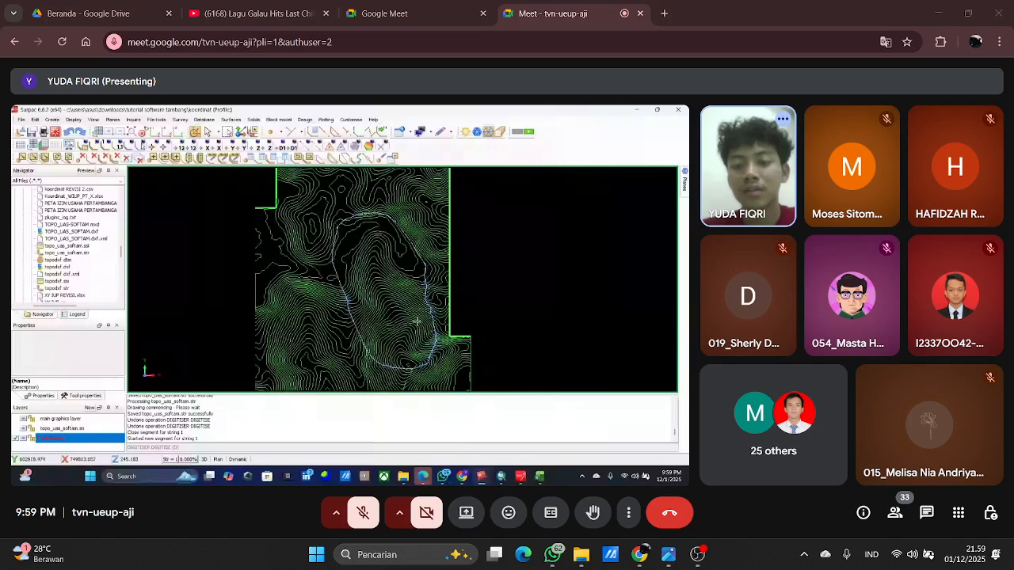
pyautogui.scroll(2, 444, 300)
pyautogui.scroll(-2, 387, 227)
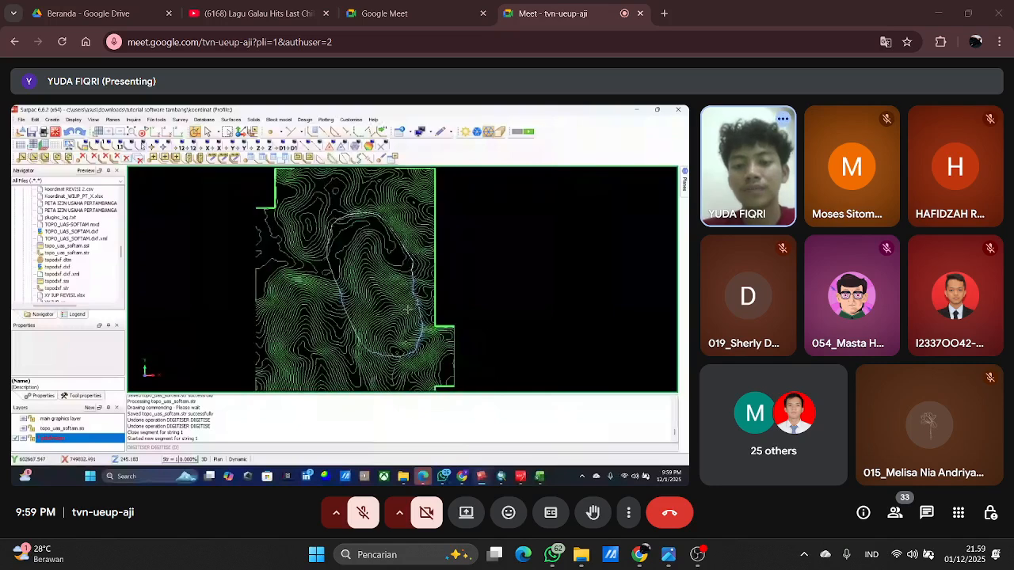
pyautogui.scroll(2, 378, 340)
pyautogui.scroll(-2, 407, 240)
pyautogui.scroll(2, 406, 239)
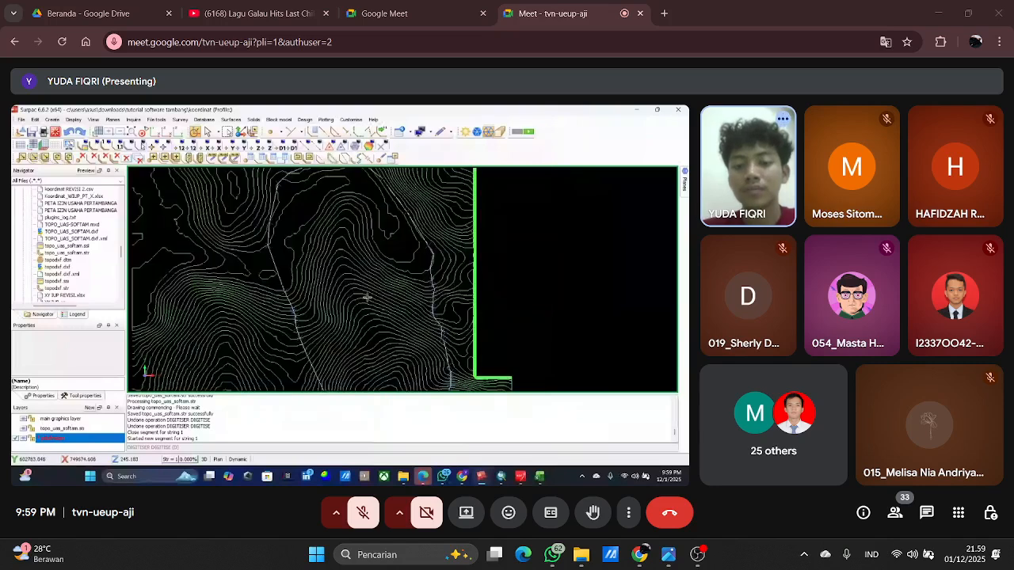
pyautogui.scroll(3, 436, 261)
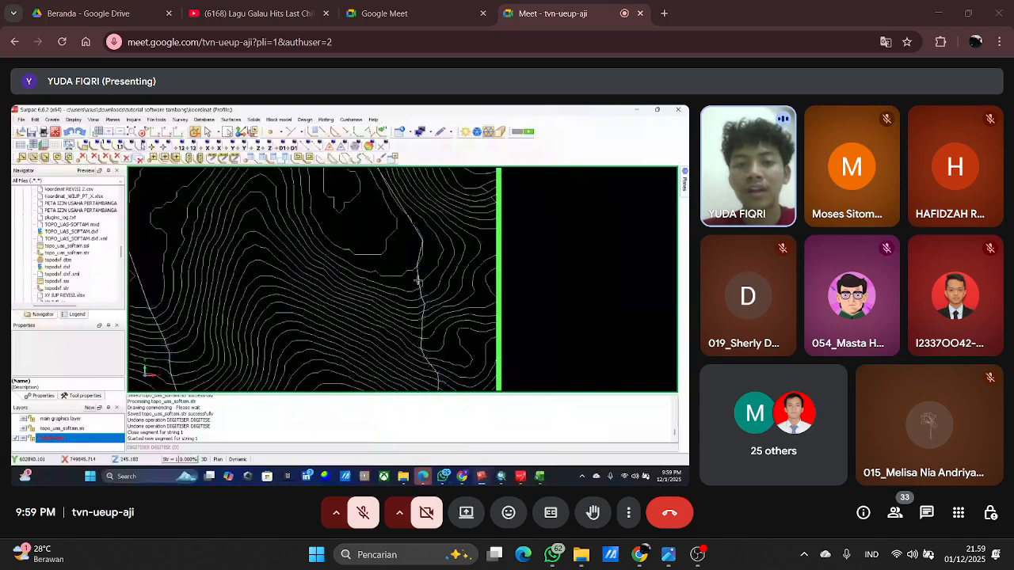
pyautogui.scroll(-1, 354, 243)
pyautogui.scroll(-2, 354, 243)
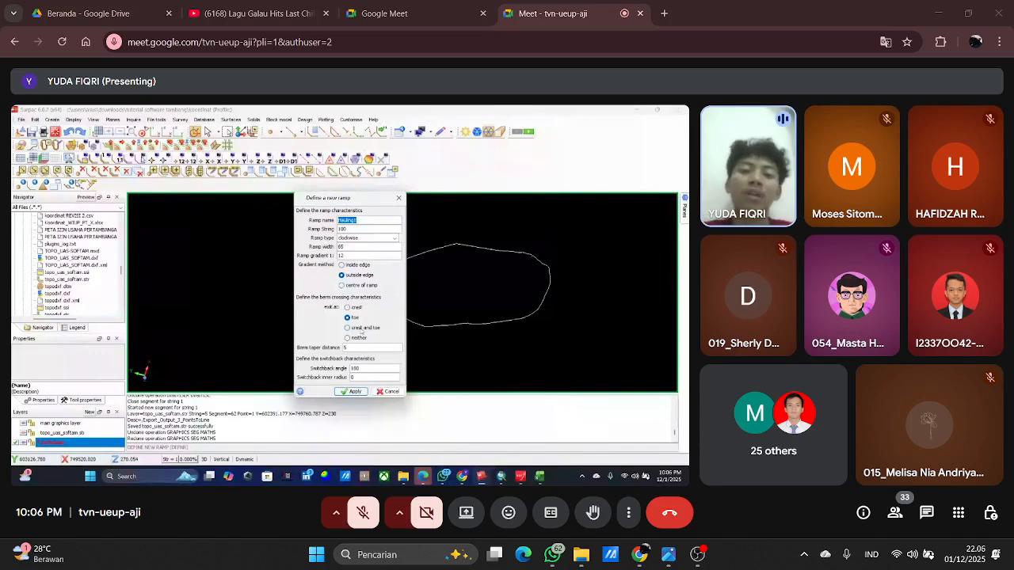
# Dismiss the new ramp definition without applying it.
pyautogui.click(398, 198)
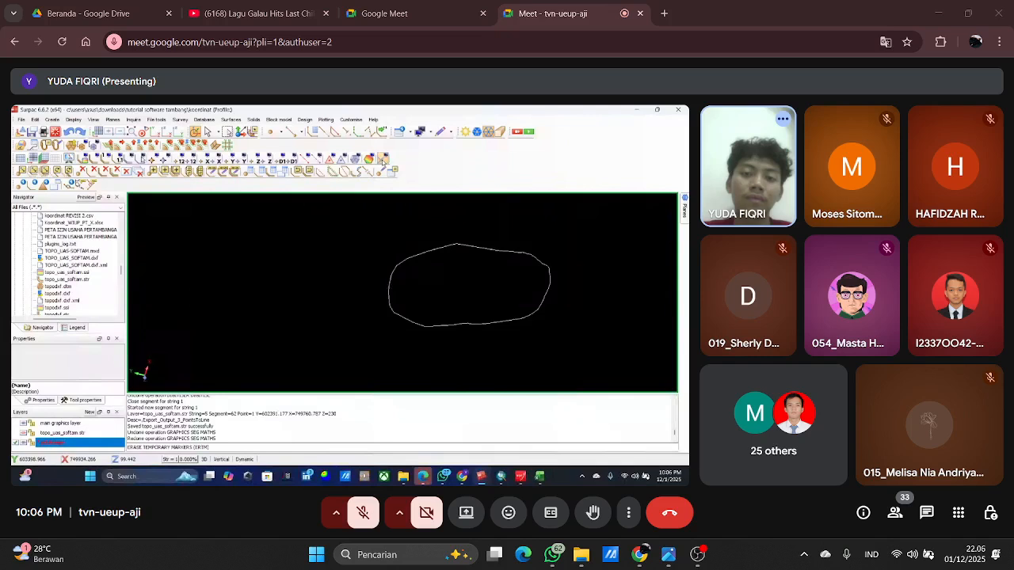
pyautogui.scroll(2, 413, 286)
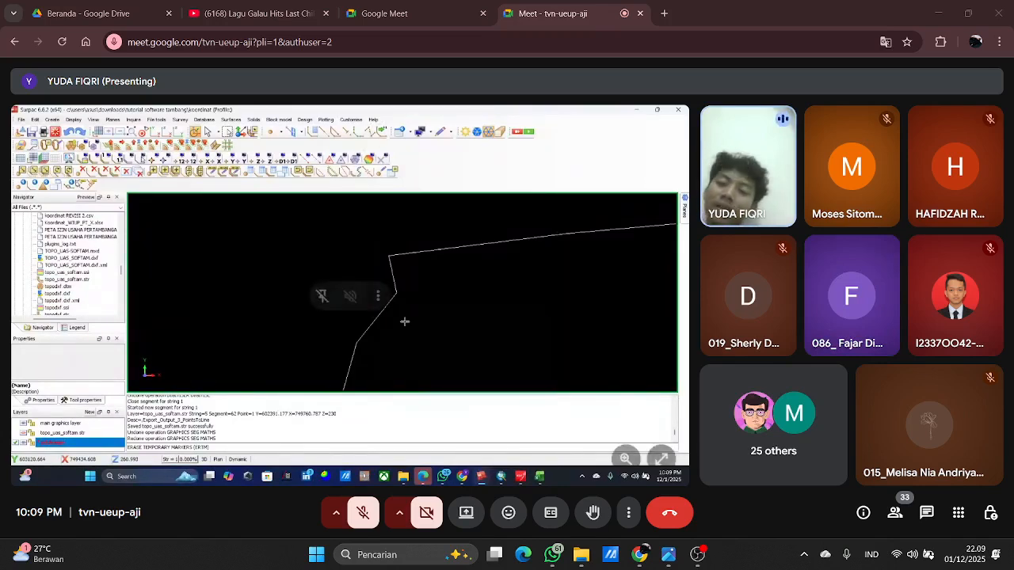
pyautogui.click(697, 554)
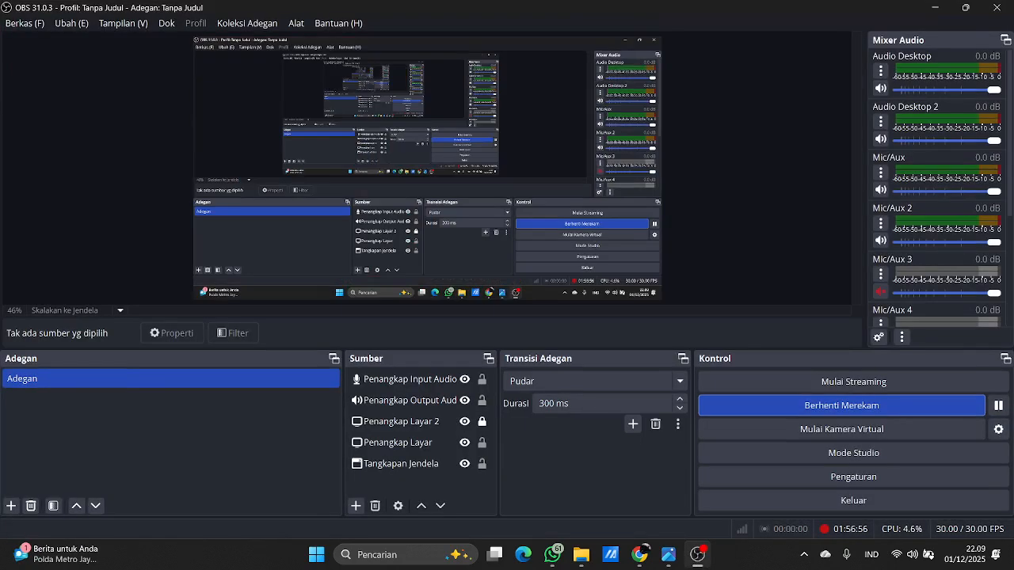